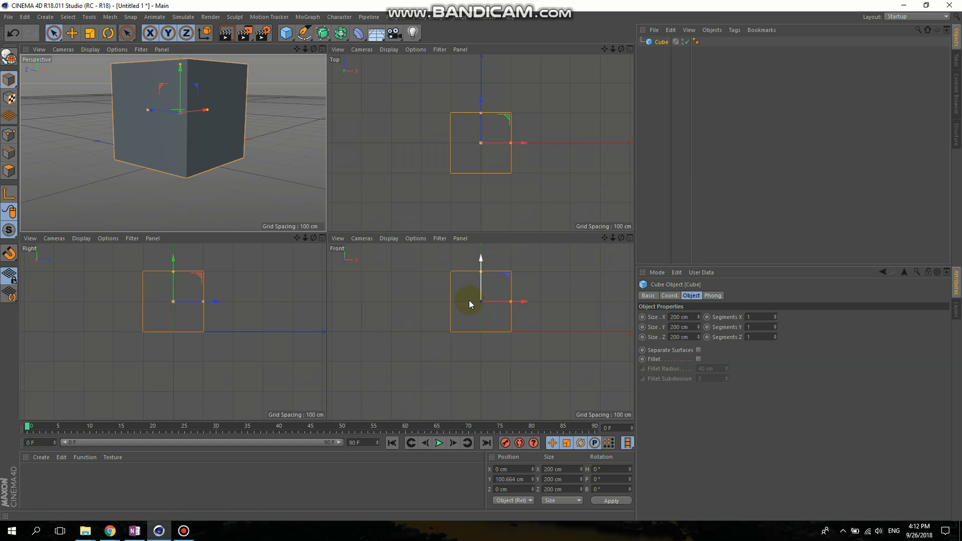
# Raise the cube to a Y position of about 101.5 cm in the front view and add a Floor object.
pyautogui.click(631, 239)
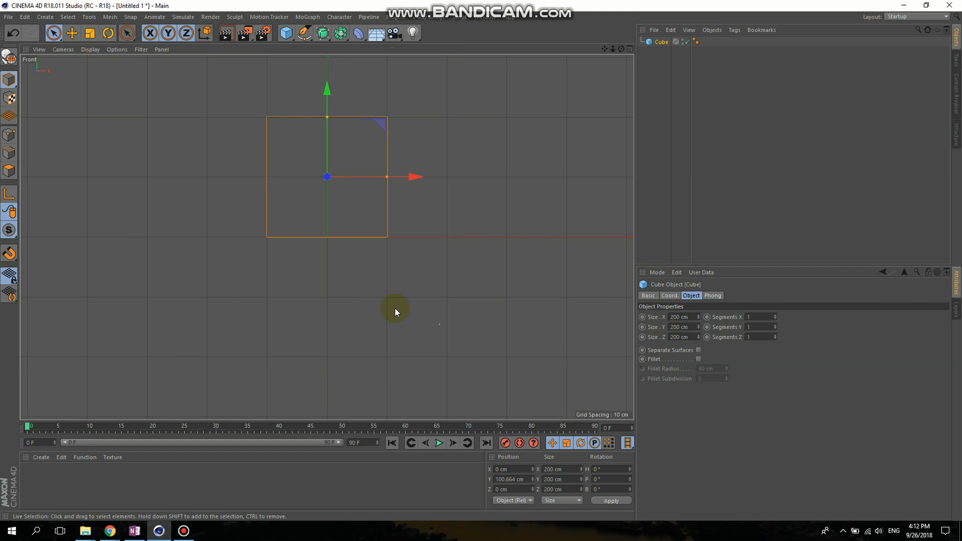
pyautogui.moveTo(331, 95); pyautogui.dragTo(321, 92)
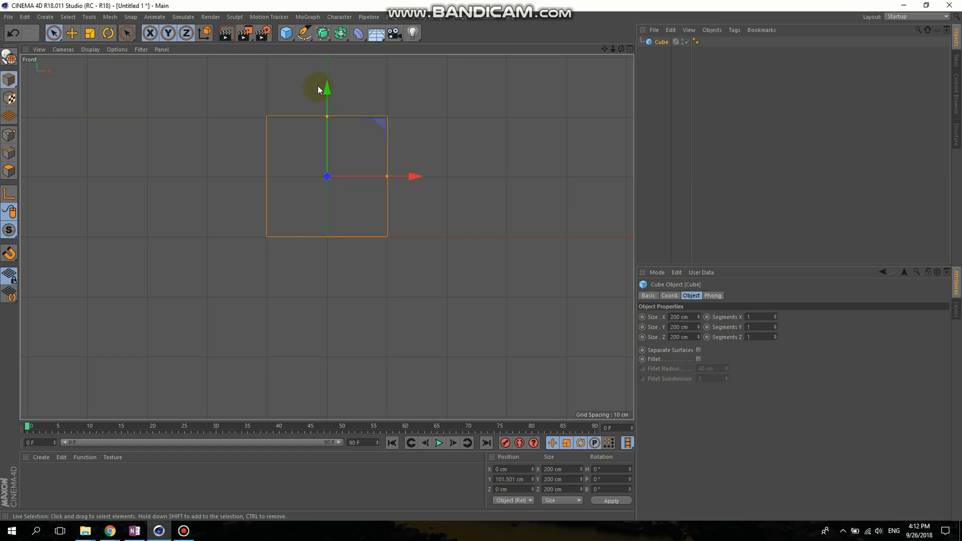
pyautogui.click(376, 38)
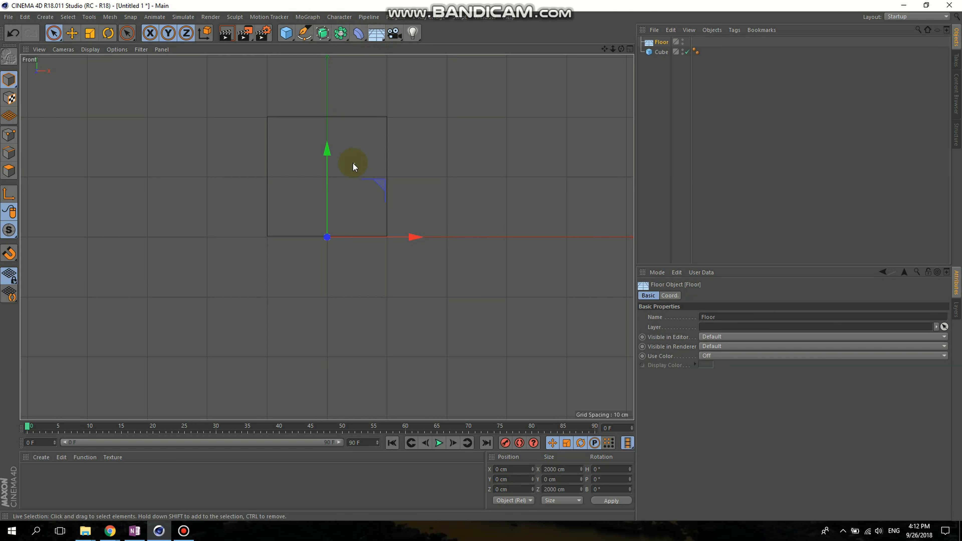
pyautogui.click(438, 175)
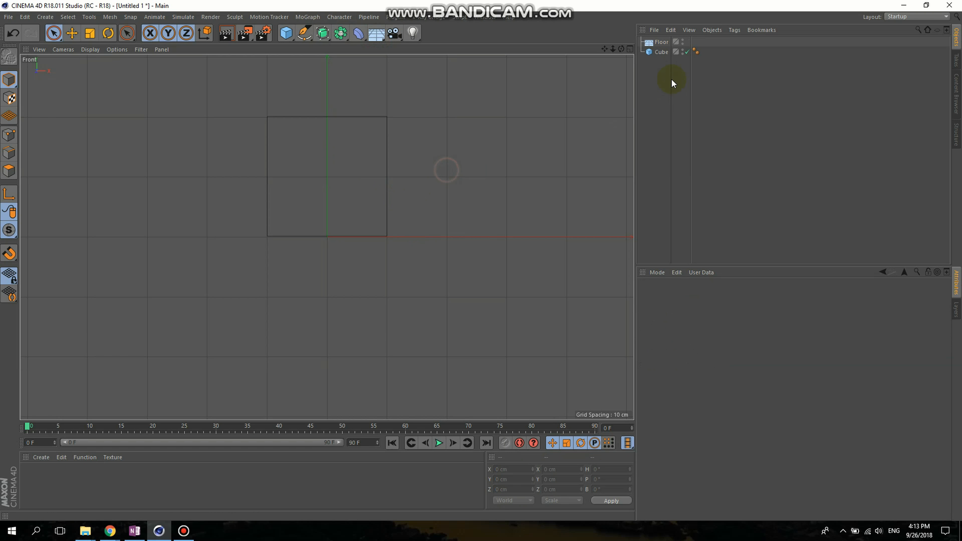
# Stretch the cube in the perspective view to about 455 cm along Z and about 386 cm along X.
pyautogui.click(630, 49)
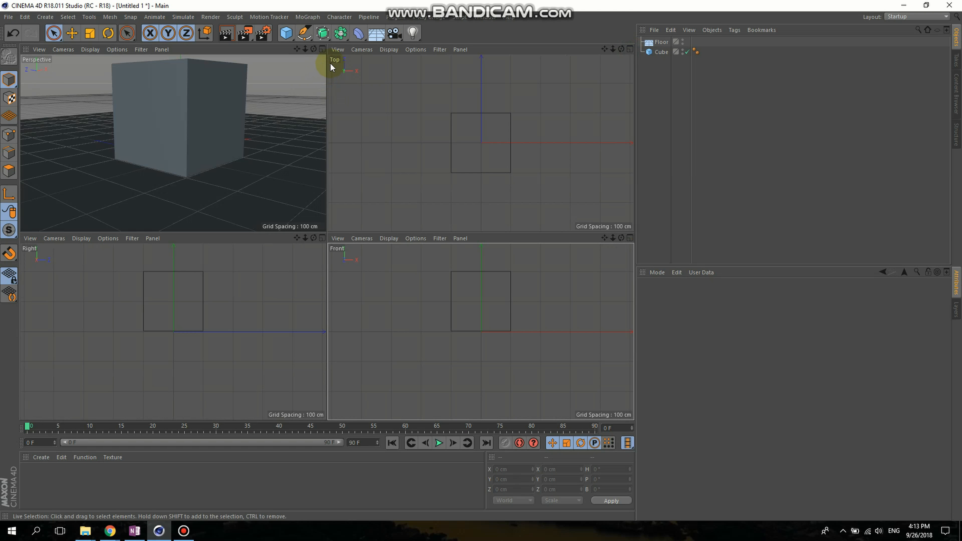
pyautogui.click(322, 49)
pyautogui.scroll(-5, 417, 256)
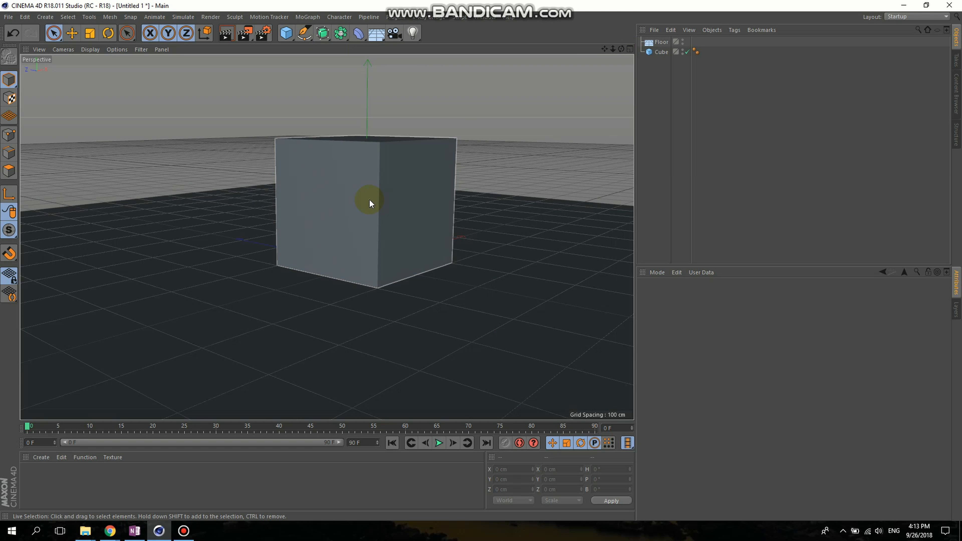
pyautogui.click(370, 201)
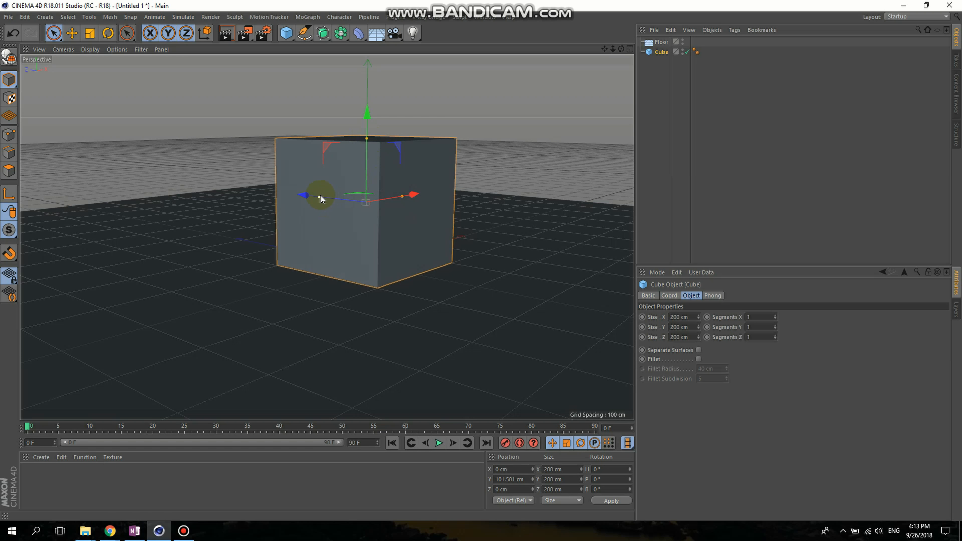
pyautogui.moveTo(318, 195); pyautogui.dragTo(269, 182)
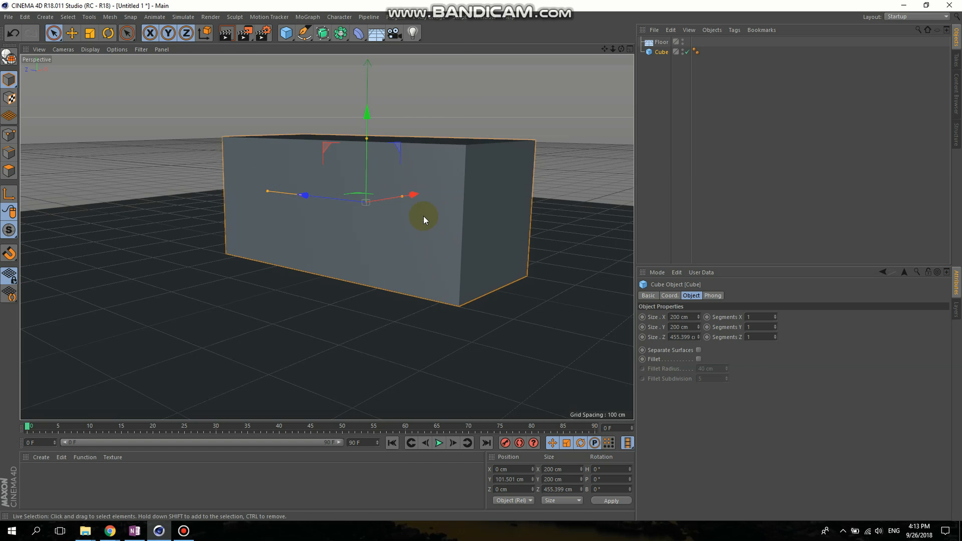
pyautogui.keyDown('alt'); pyautogui.moveTo(426, 217); pyautogui.dragTo(465, 156); pyautogui.keyUp('alt')
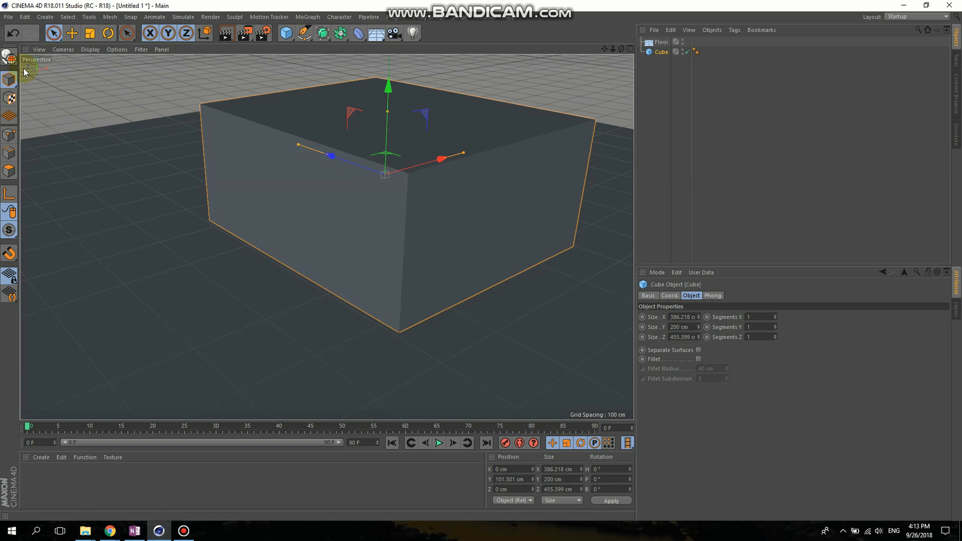
# Make the cube editable and delete its long front side polygon to open the room.
pyautogui.click(7, 65)
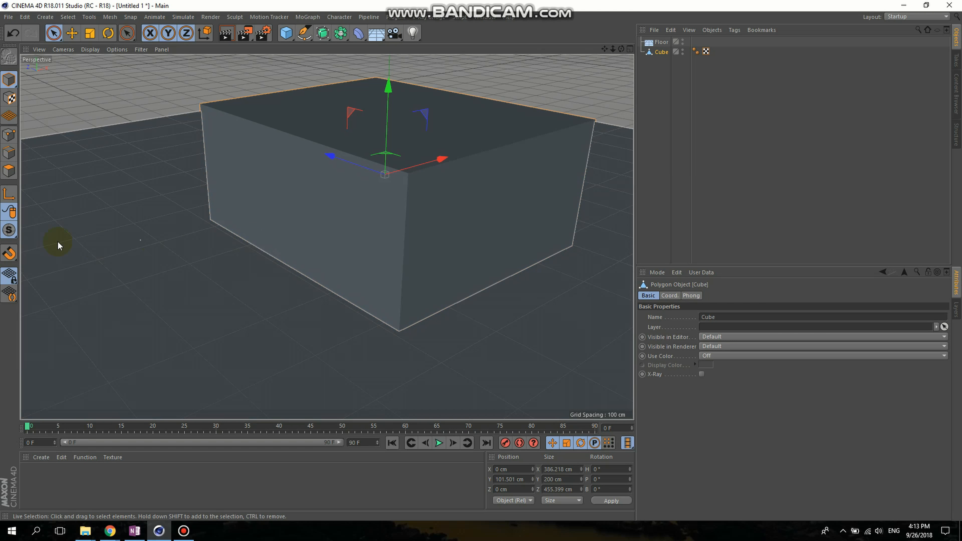
pyautogui.click(9, 173)
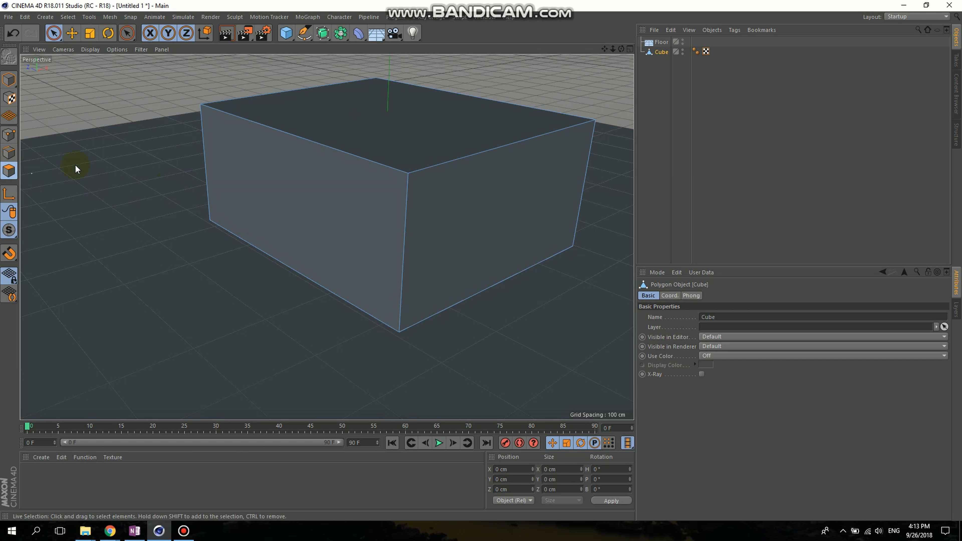
pyautogui.click(258, 178)
pyautogui.click(323, 208)
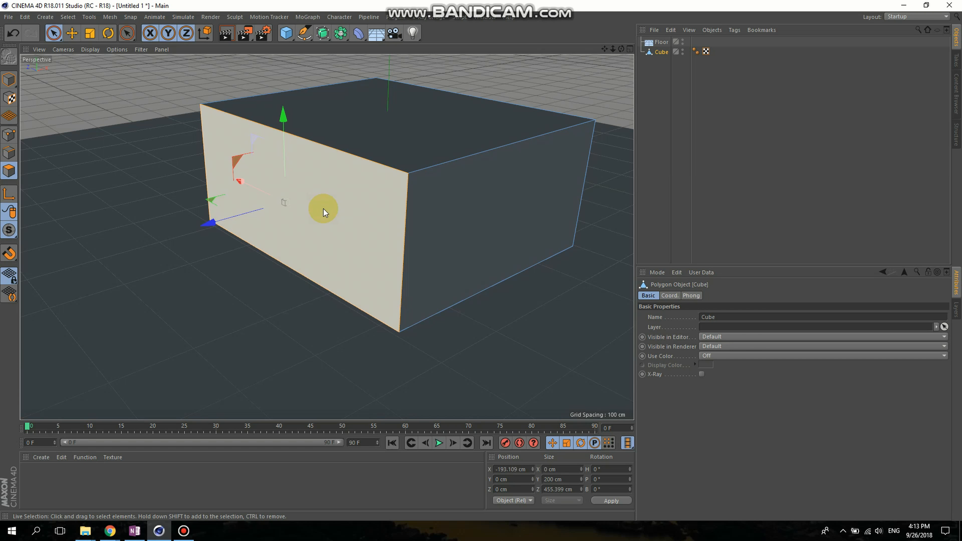
pyautogui.press('Delete')
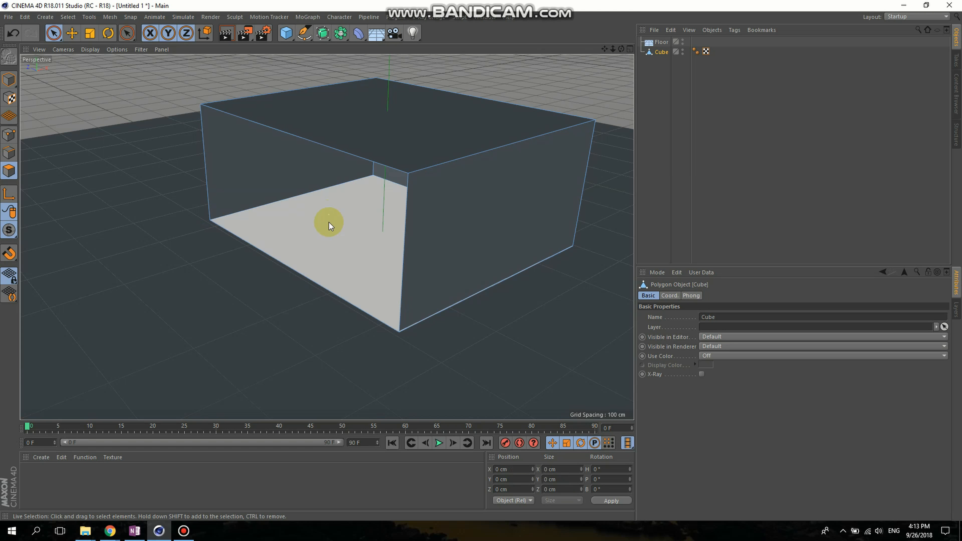
# Try Quick Shading (Lines) on the view into the open box and return the display to Gouraud Shading.
pyautogui.keyDown('alt'); pyautogui.moveTo(254, 301); pyautogui.dragTo(318, 261); pyautogui.keyUp('alt')
pyautogui.scroll(4, 229, 264)
pyautogui.keyDown('alt'); pyautogui.moveTo(229, 265); pyautogui.dragTo(315, 282); pyautogui.keyUp('alt')
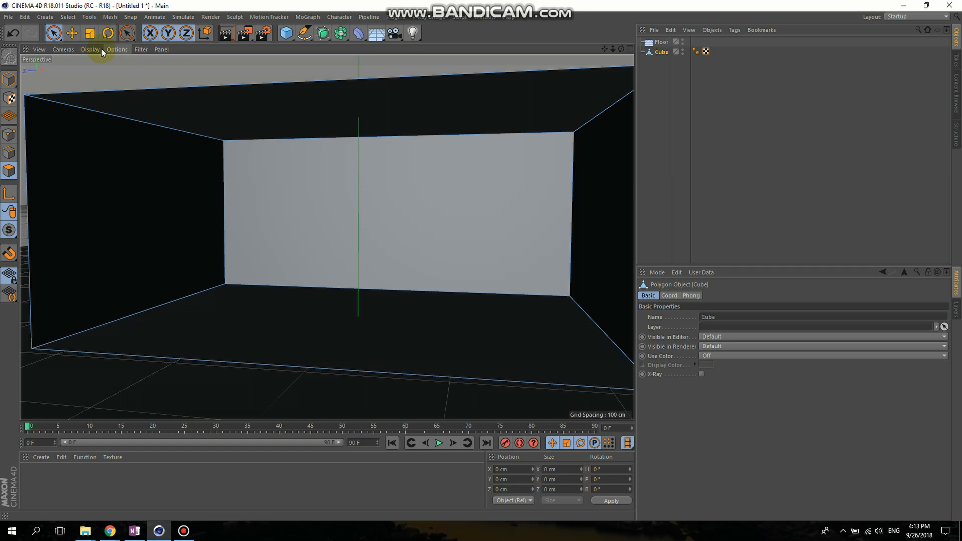
pyautogui.click(88, 51)
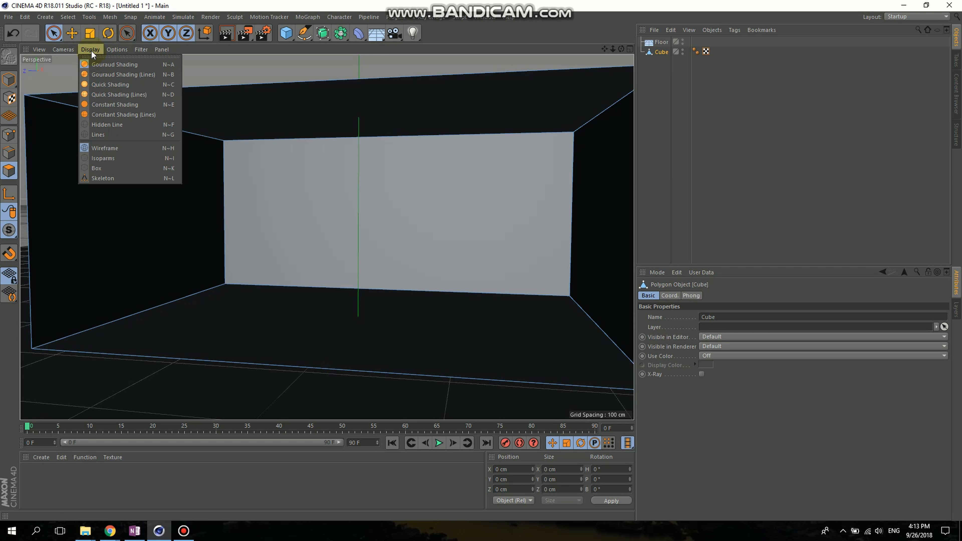
pyautogui.click(106, 94)
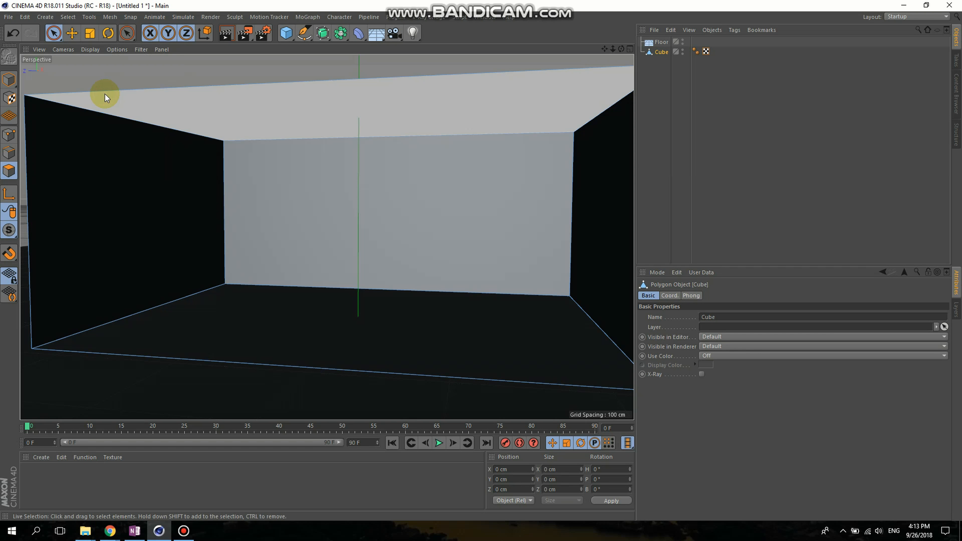
pyautogui.click(94, 49)
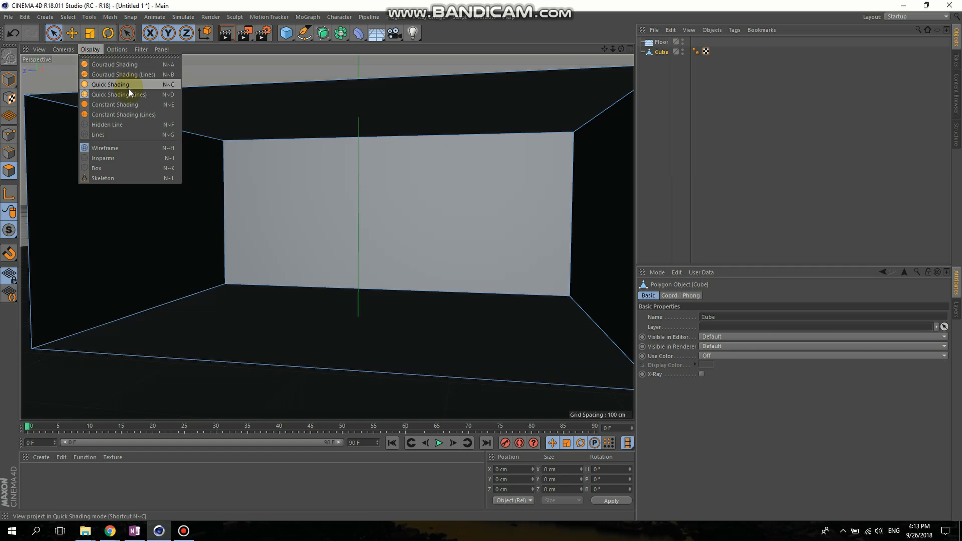
pyautogui.click(119, 64)
pyautogui.scroll(-5, 266, 215)
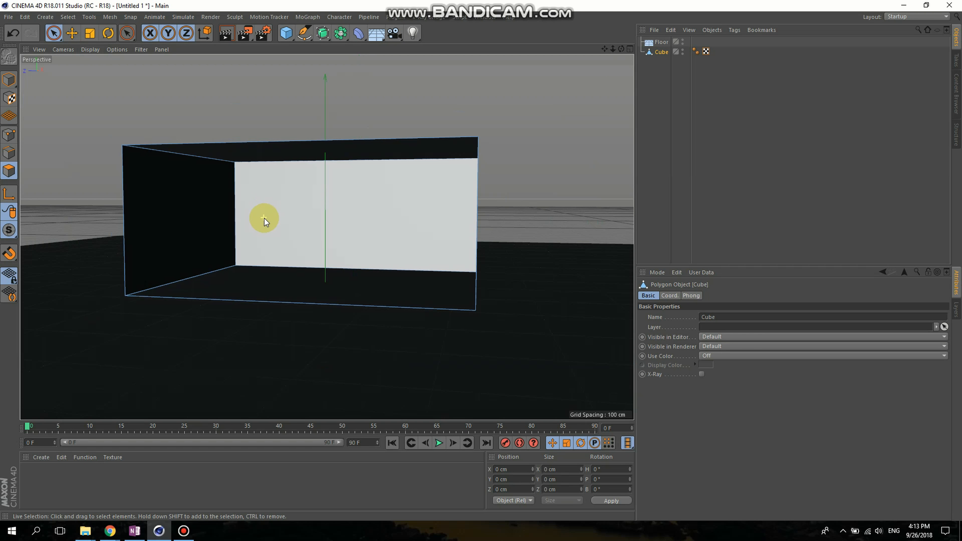
pyautogui.keyDown('alt'); pyautogui.moveTo(294, 210); pyautogui.dragTo(390, 285); pyautogui.keyUp('alt')
pyautogui.click(770, 202)
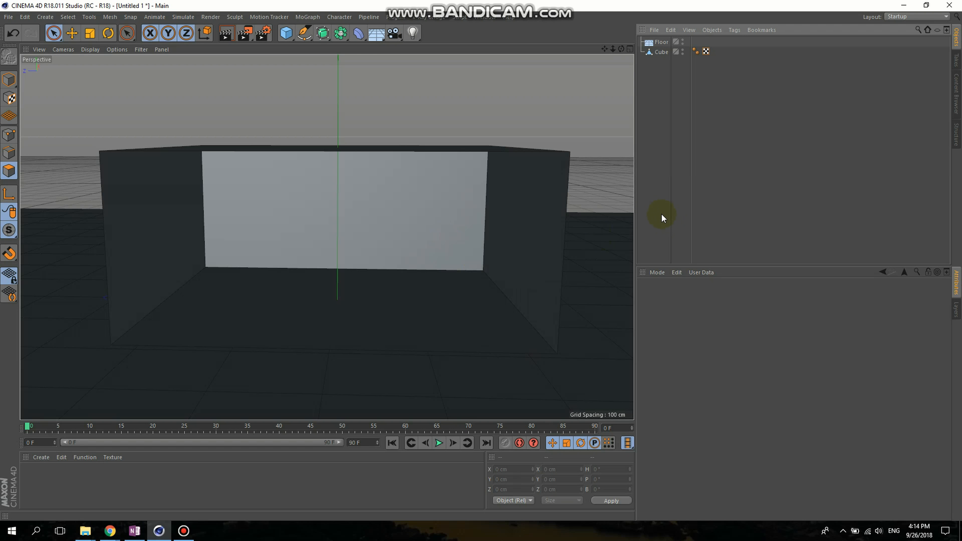
# Create a new material and open it in the Material Editor.
pyautogui.click(660, 53)
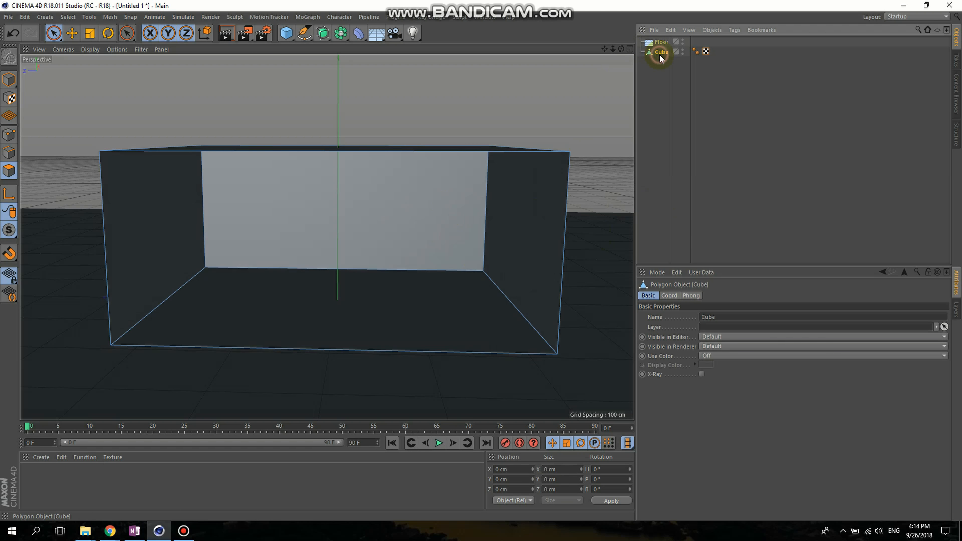
pyautogui.click(41, 457)
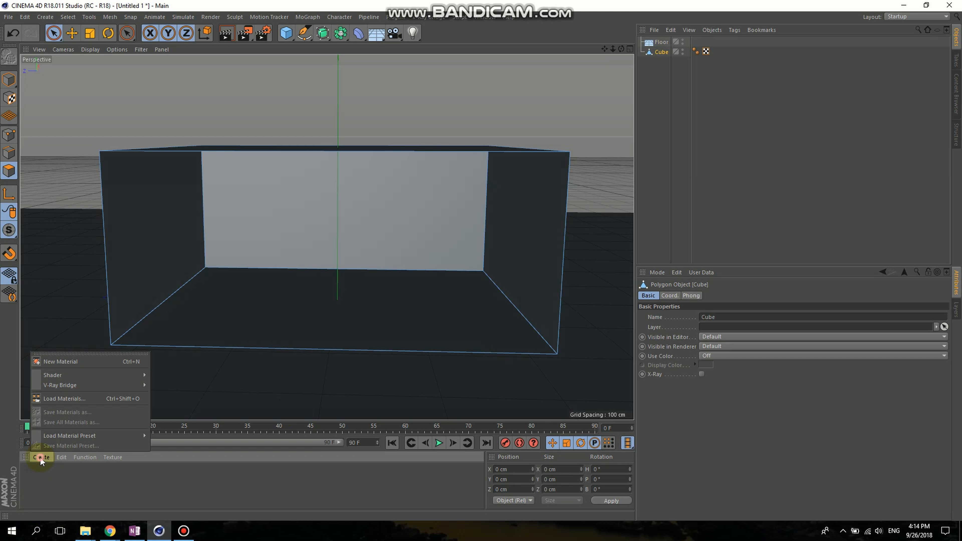
pyautogui.click(69, 362)
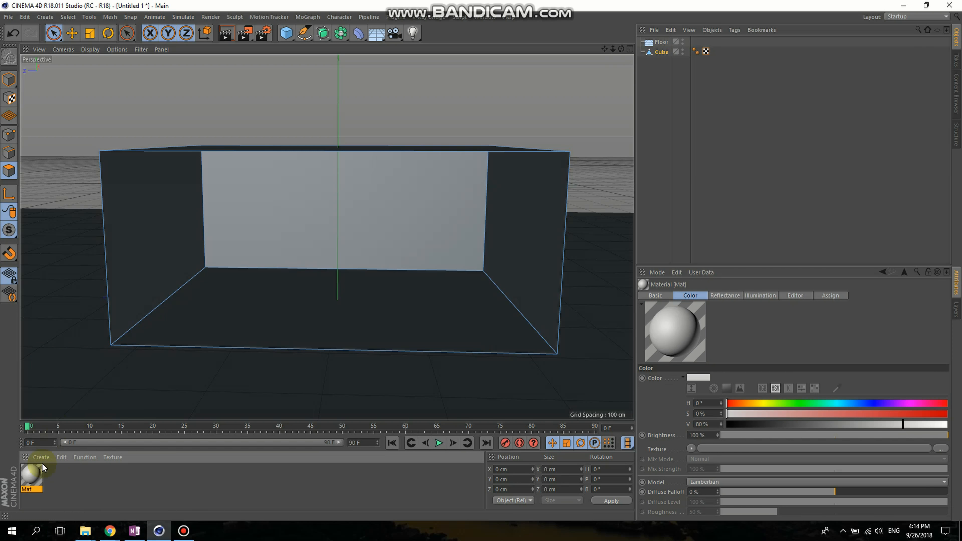
pyautogui.doubleClick(30, 477)
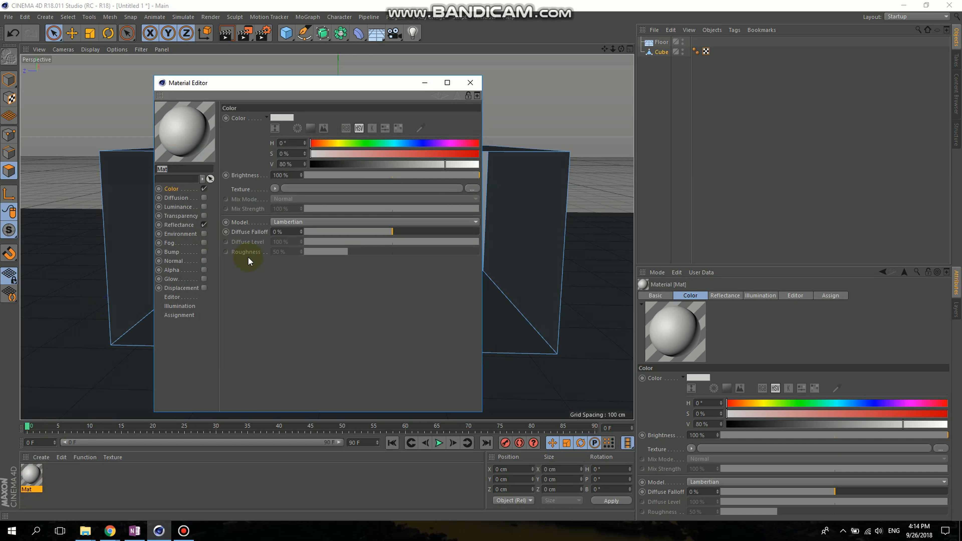
# Browse for a colour texture image in the BISAZZA folder under TEXTURES and show its files as extra large icons.
pyautogui.click(275, 189)
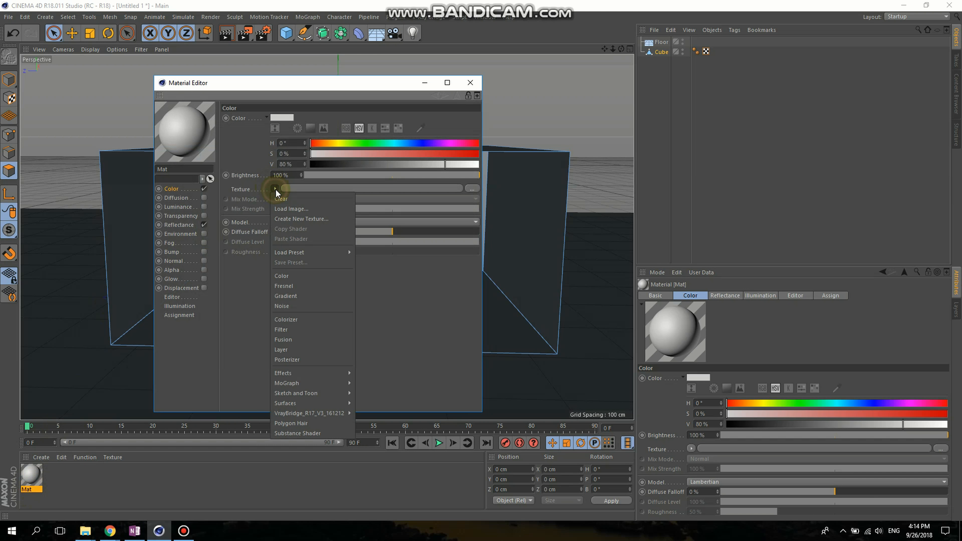
pyautogui.click(291, 211)
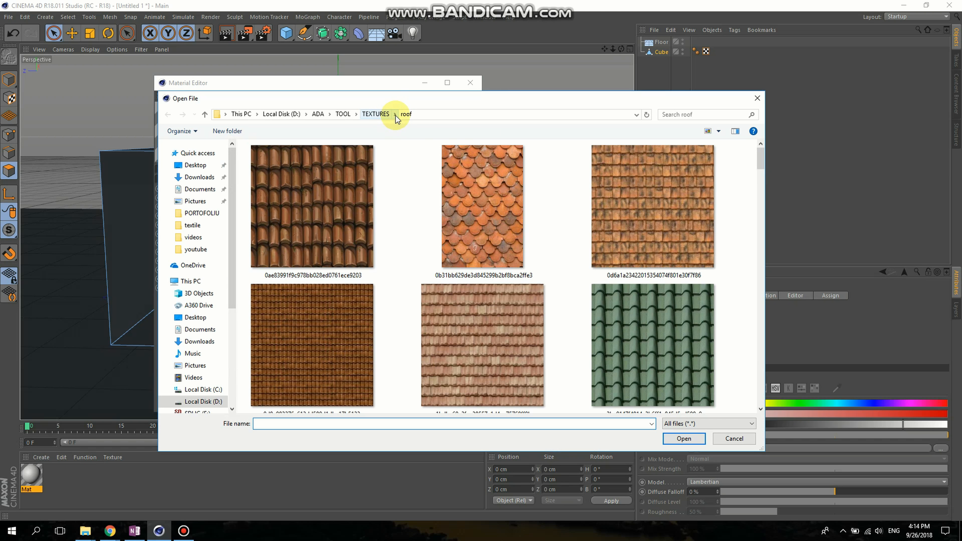
pyautogui.click(396, 114)
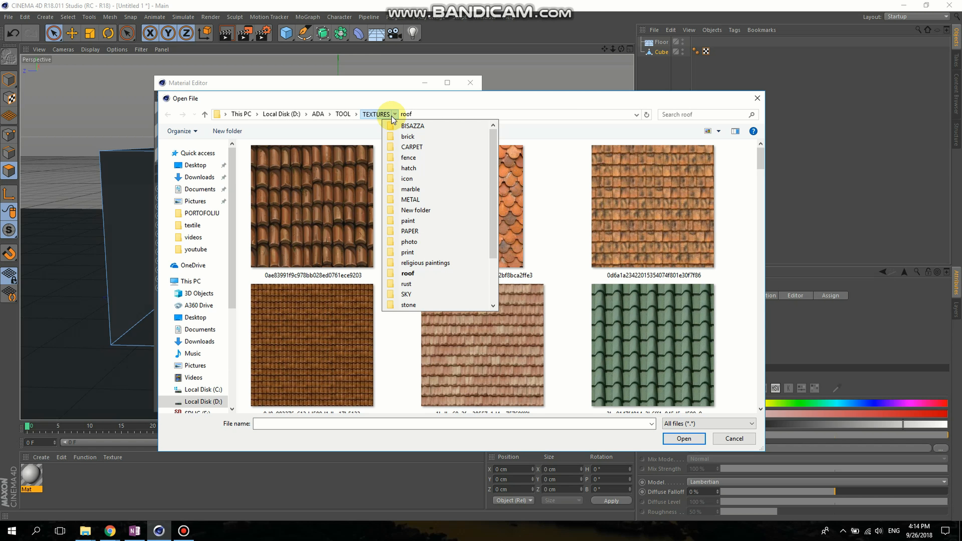
pyautogui.click(412, 129)
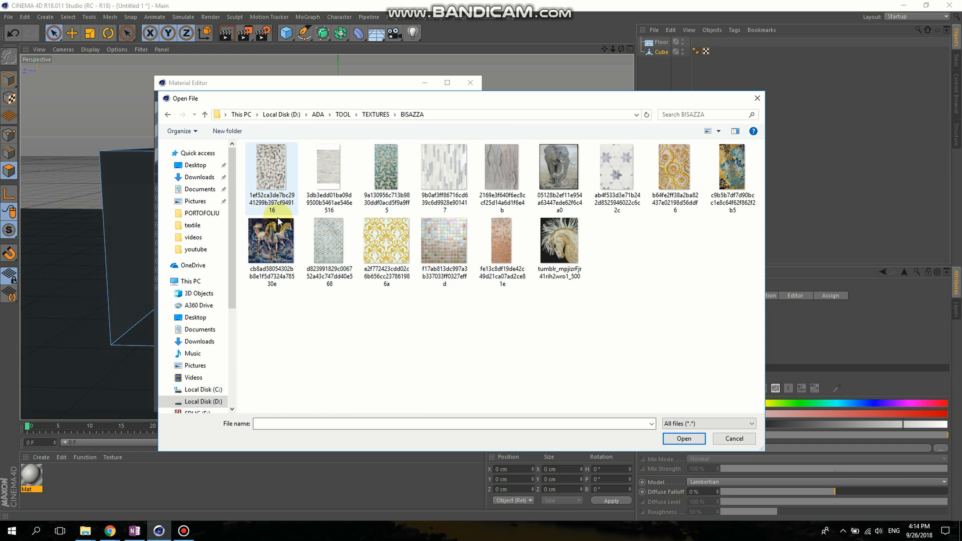
pyautogui.rightClick(400, 306)
pyautogui.moveTo(428, 318)
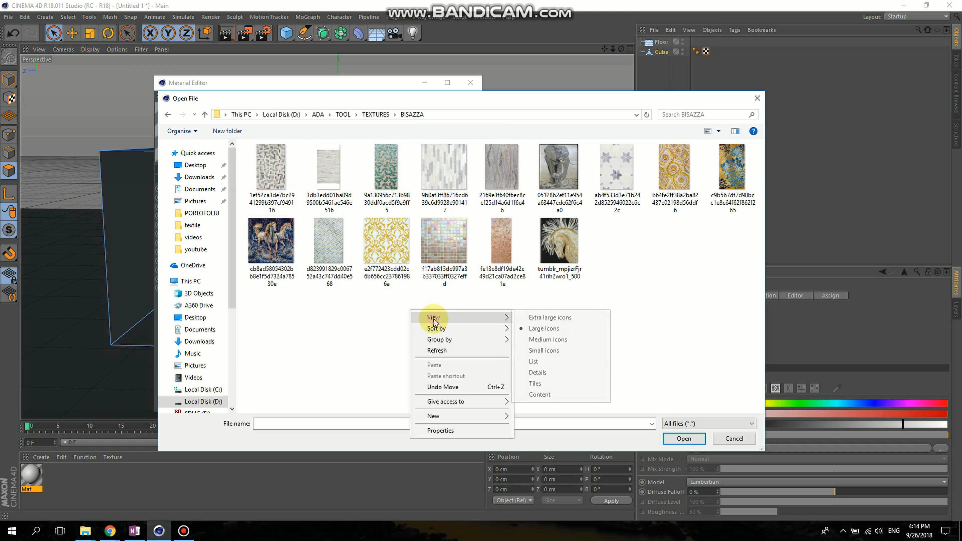
pyautogui.click(574, 319)
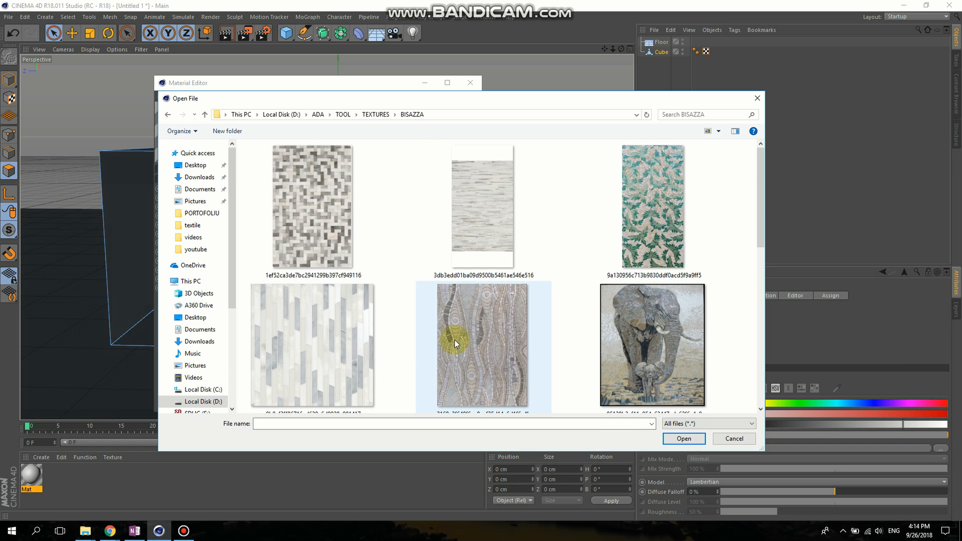
# Load the grey mosaic image 1ef52ca3de7bc2941299b397cf949116 as the colour texture and create a copy at the project location.
pyautogui.click(322, 222)
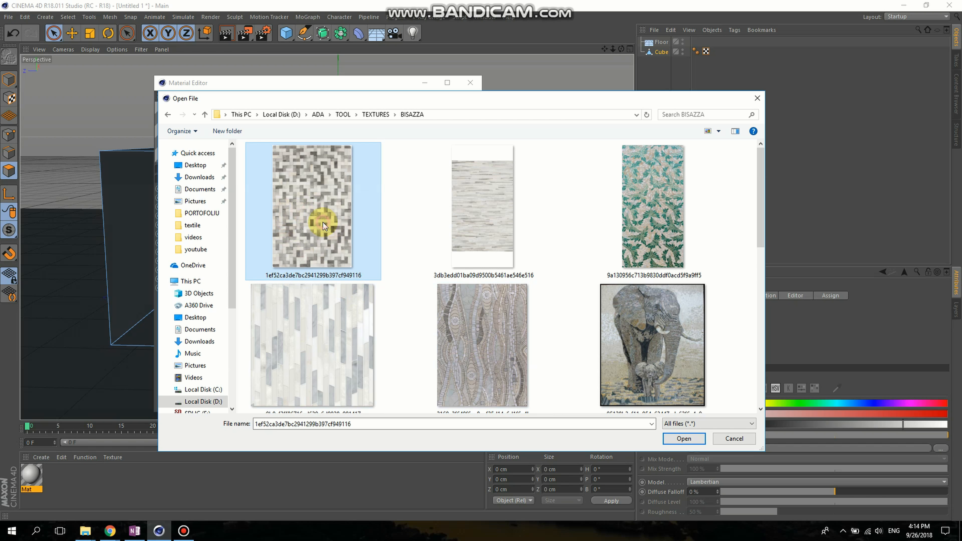
pyautogui.click(683, 438)
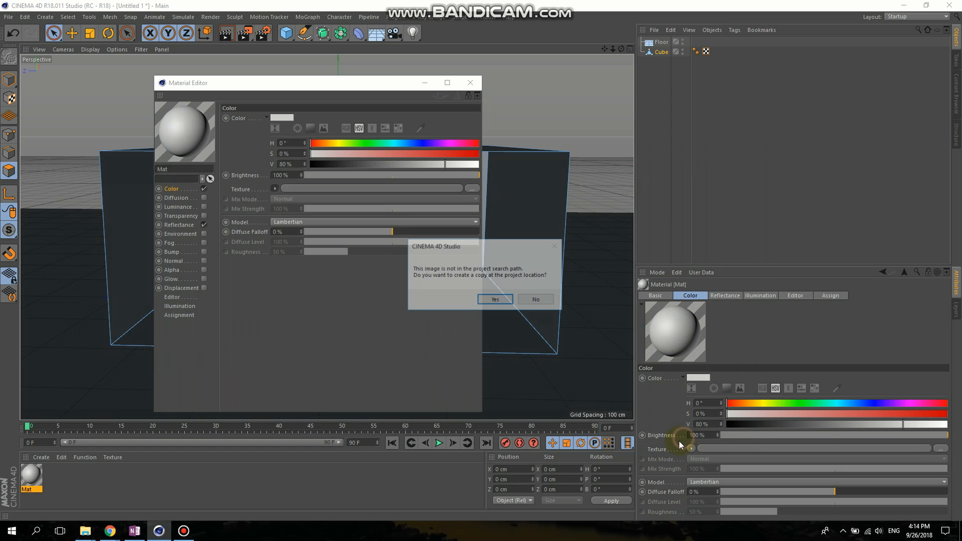
pyautogui.click(499, 300)
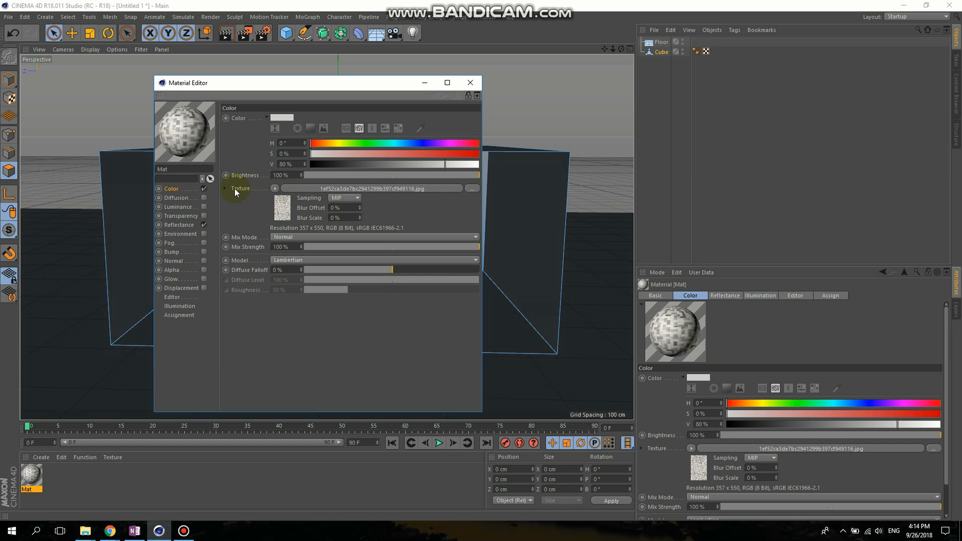
# Copy the colour texture's shader, enable the Bump channel and paste the shader as its texture.
pyautogui.click(276, 188)
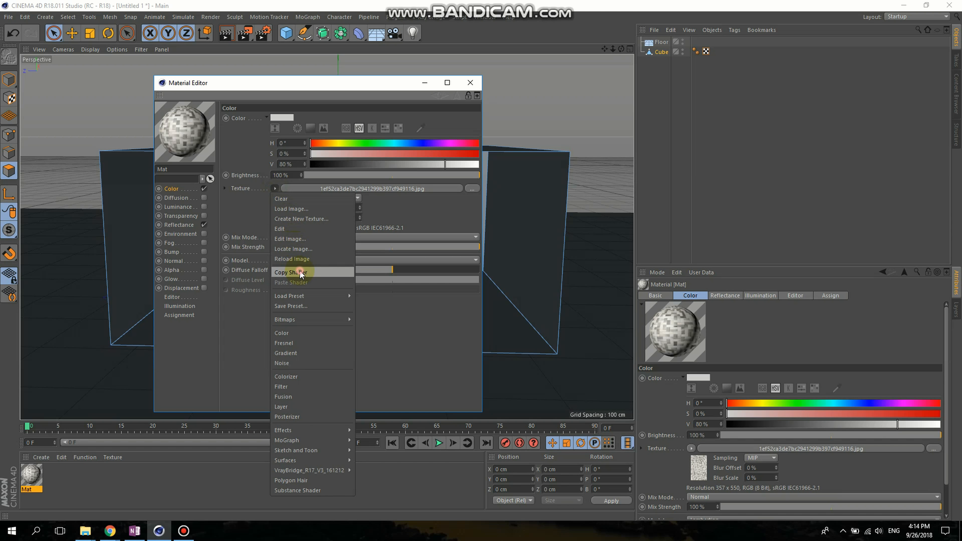
pyautogui.click(292, 273)
pyautogui.click(173, 252)
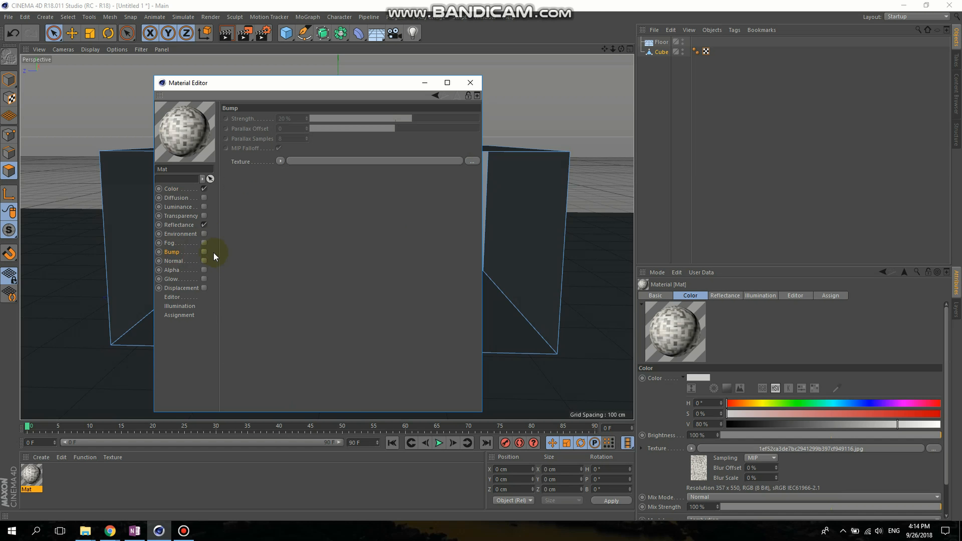
pyautogui.click(205, 252)
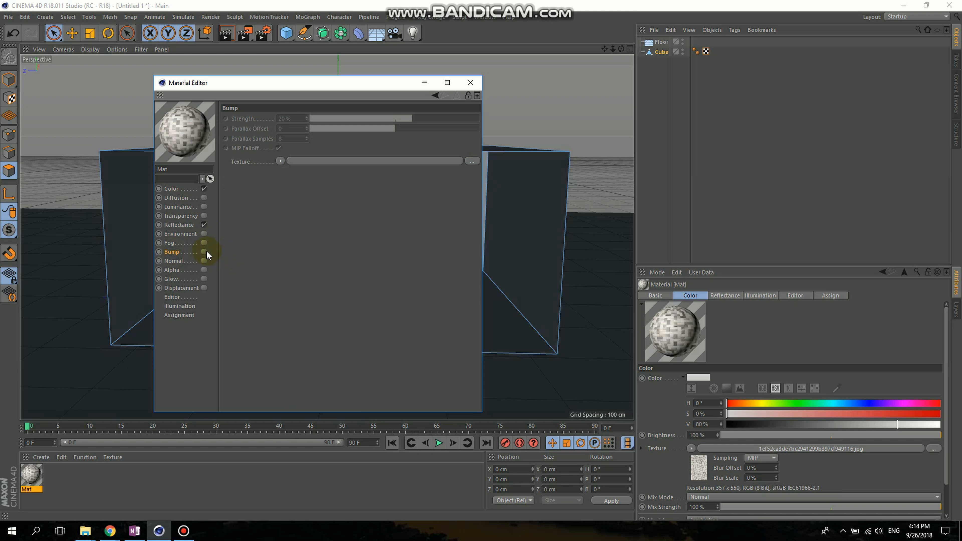
pyautogui.click(280, 160)
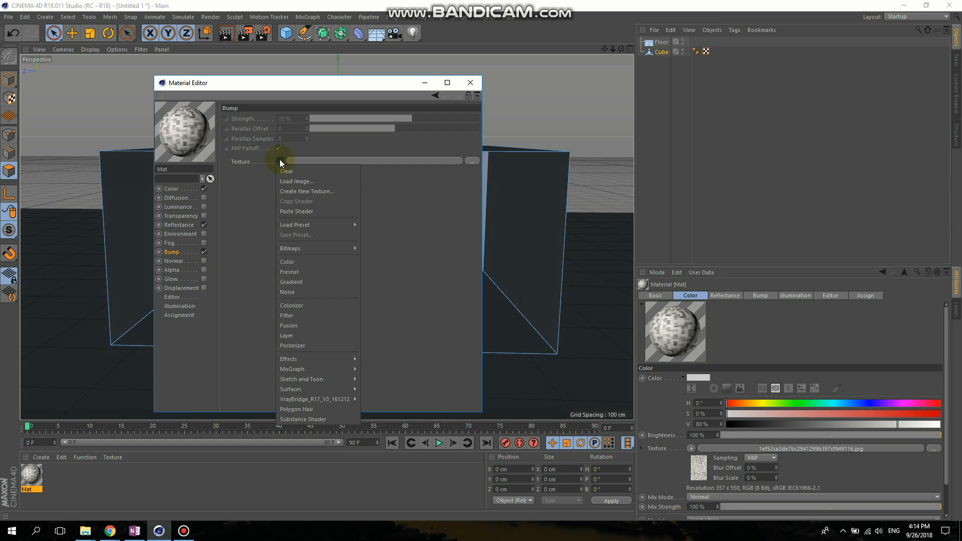
pyautogui.click(298, 210)
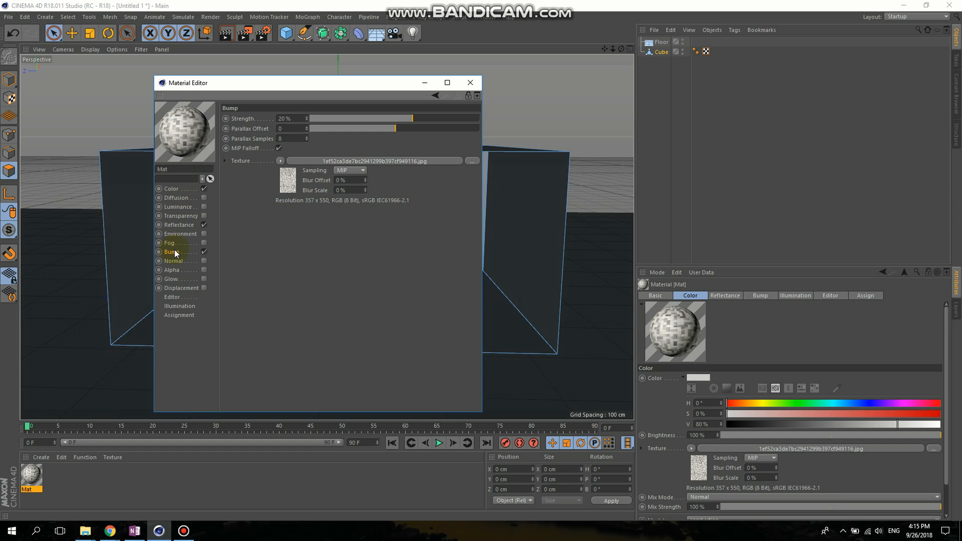
# Raise the bump strength to about 37 % and close the Material Editor.
pyautogui.moveTo(412, 121)
pyautogui.mouseDown()
pyautogui.moveTo(448, 119)
pyautogui.moveTo(422, 120)
pyautogui.mouseUp()
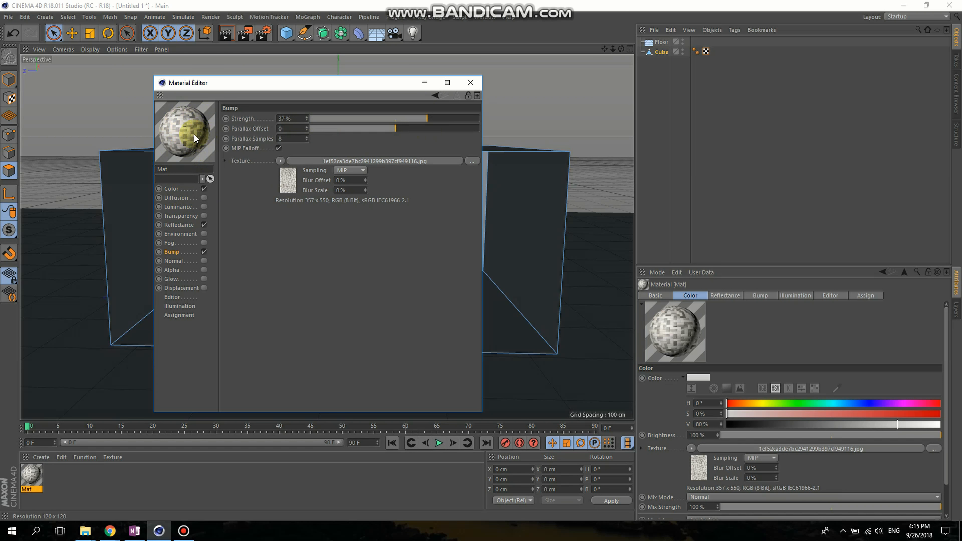
pyautogui.click(171, 188)
pyautogui.click(470, 82)
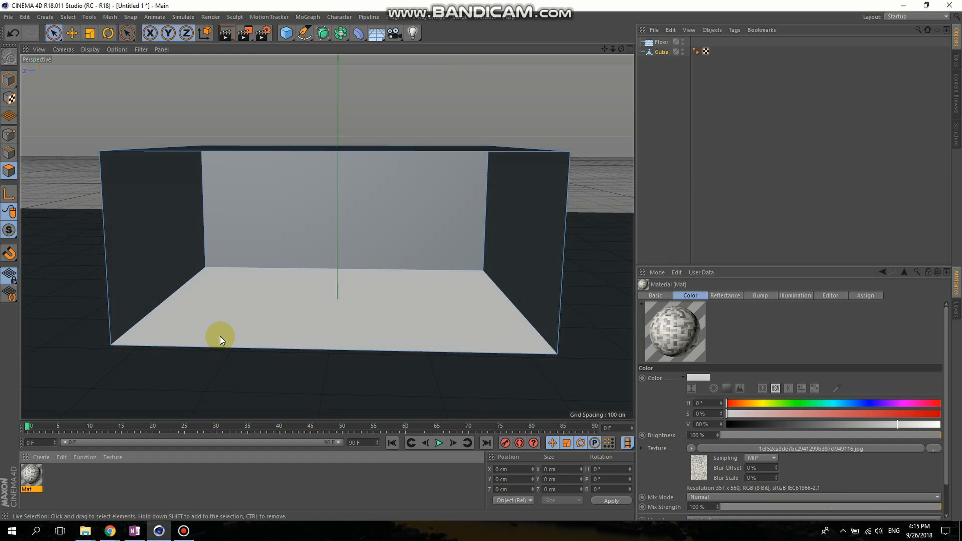
# Select the bottom polygon inside the box and apply the Mat material to it.
pyautogui.click(241, 306)
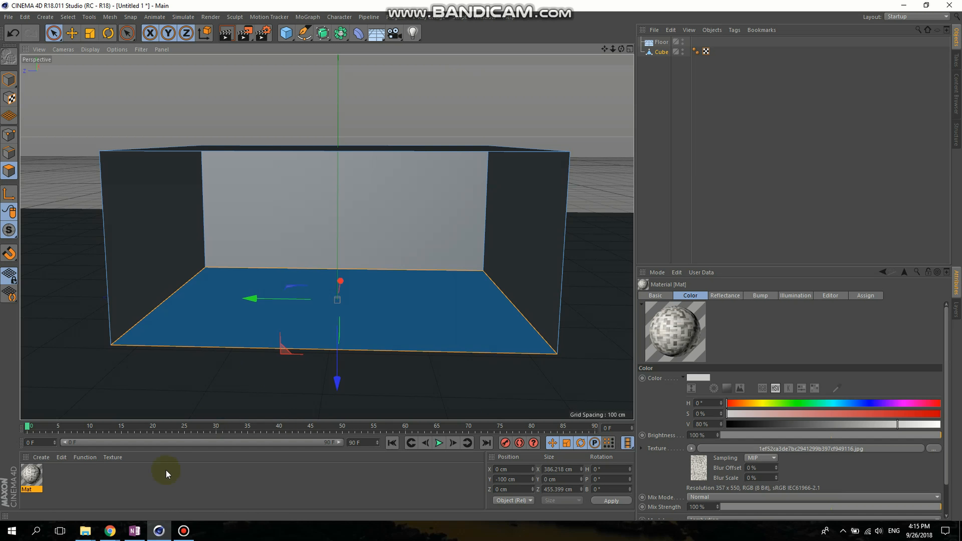
pyautogui.moveTo(30, 478); pyautogui.dragTo(101, 341)
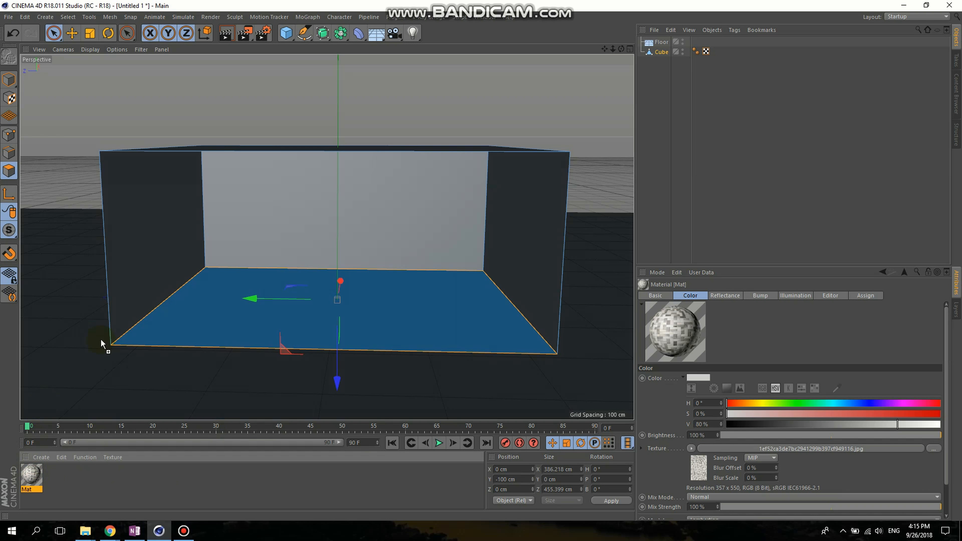
pyautogui.moveTo(234, 313); pyautogui.dragTo(234, 313)
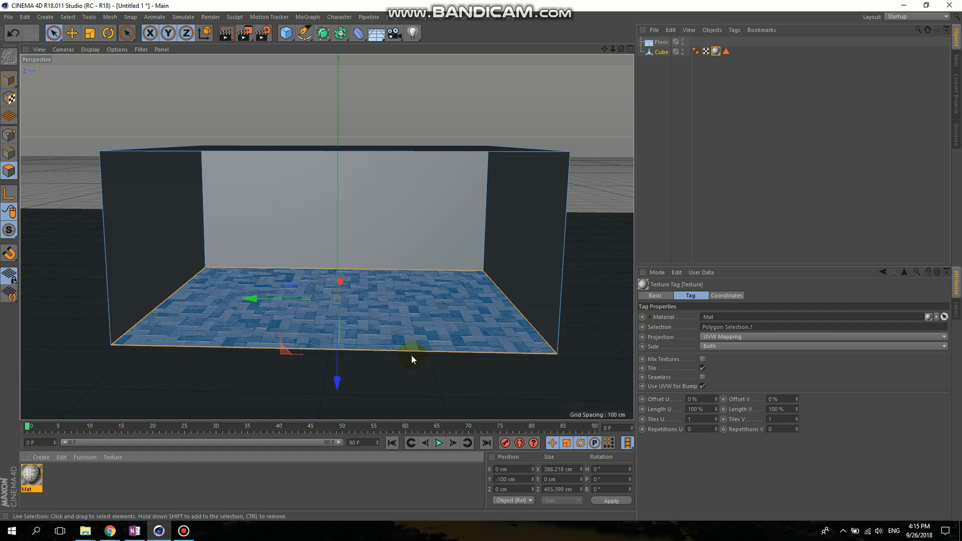
pyautogui.scroll(1, 405, 351)
pyautogui.scroll(2, 405, 351)
pyautogui.keyDown('alt'); pyautogui.moveTo(380, 305); pyautogui.dragTo(409, 342); pyautogui.keyUp('alt')
pyautogui.keyDown('alt'); pyautogui.moveTo(423, 300); pyautogui.dragTo(413, 273); pyautogui.keyUp('alt')
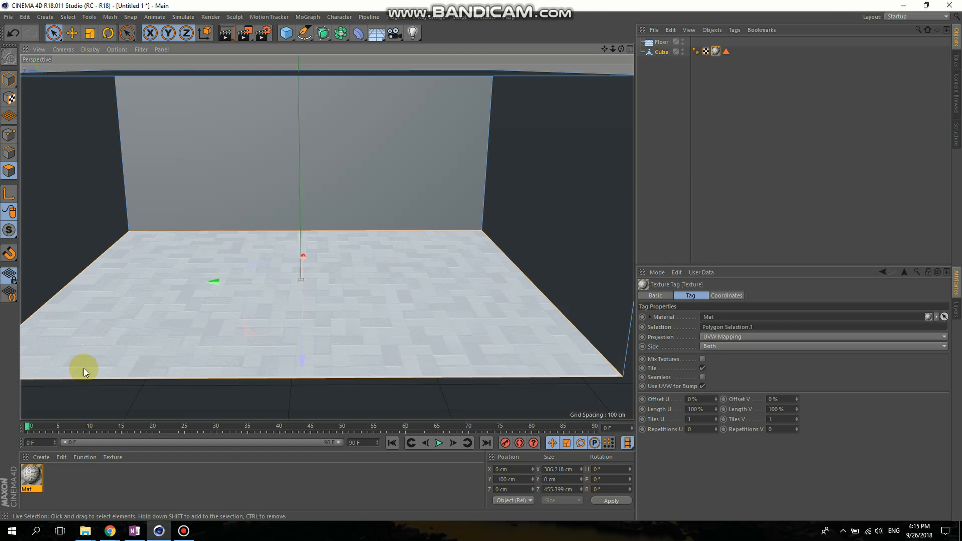
# Try scaling the floor texture in Texture mode to about 44.4 % in X and 58.4 % in Y.
pyautogui.click(9, 100)
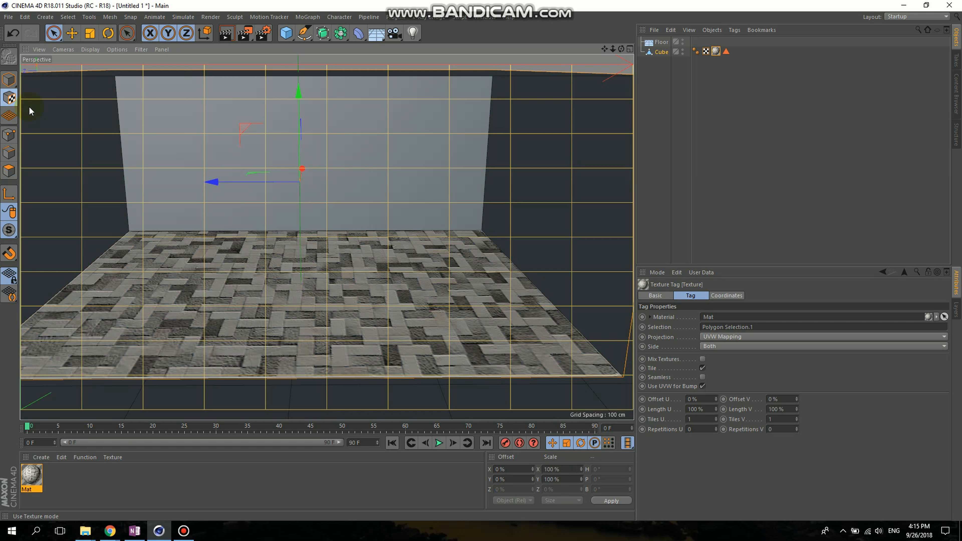
pyautogui.click(95, 34)
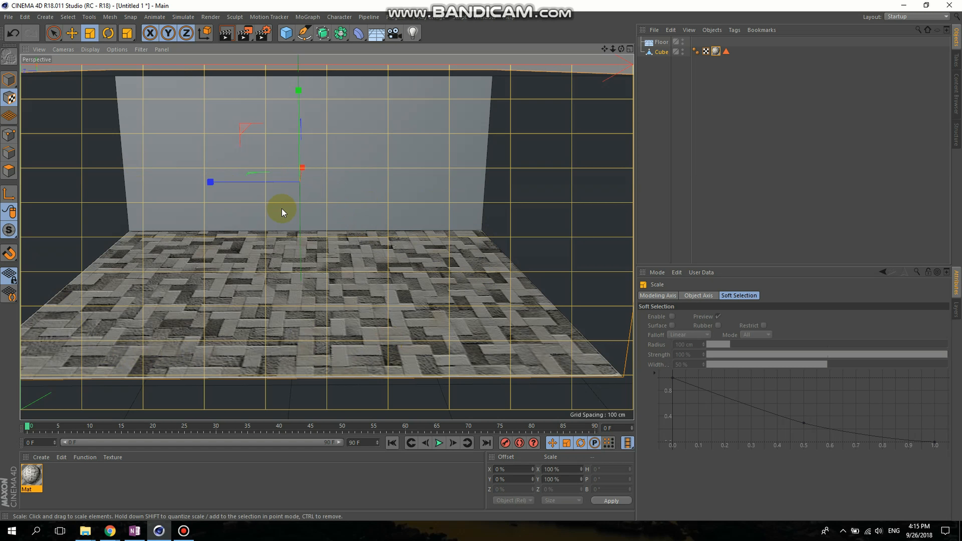
pyautogui.keyDown('alt'); pyautogui.moveTo(287, 212); pyautogui.dragTo(309, 213); pyautogui.keyUp('alt')
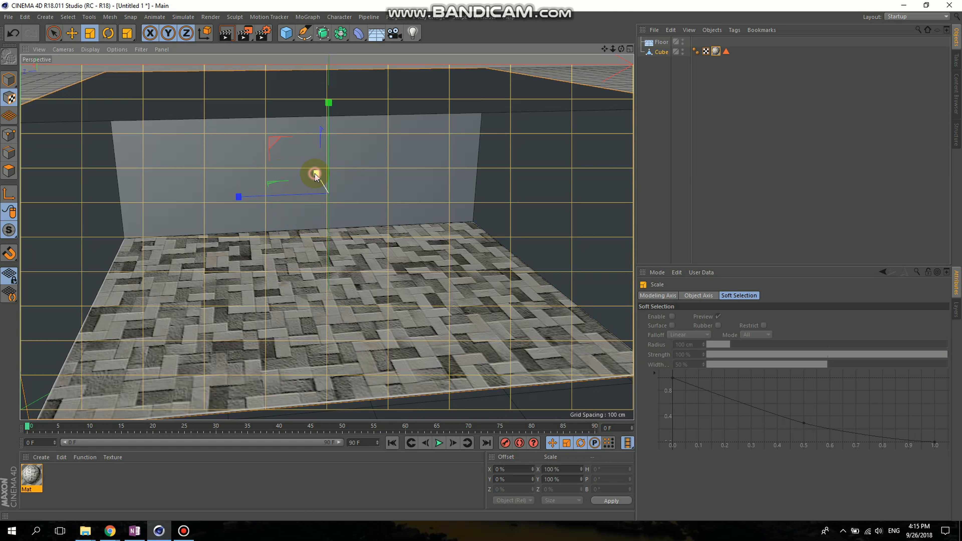
pyautogui.moveTo(315, 174); pyautogui.dragTo(435, 410)
pyautogui.moveTo(327, 104); pyautogui.dragTo(56, 77)
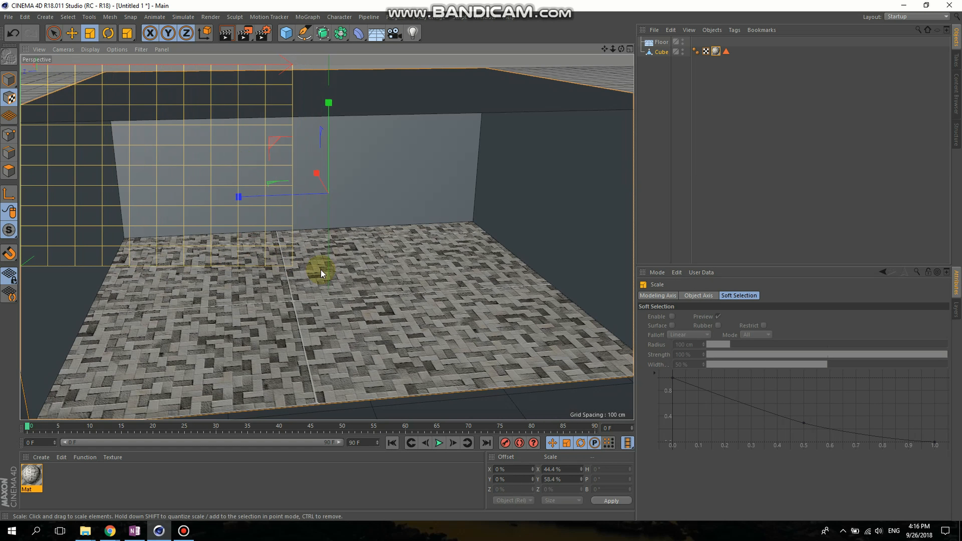
pyautogui.keyDown('alt'); pyautogui.moveTo(393, 293); pyautogui.dragTo(329, 226); pyautogui.keyUp('alt')
pyautogui.keyDown('alt'); pyautogui.moveTo(411, 224); pyautogui.dragTo(443, 230); pyautogui.keyUp('alt')
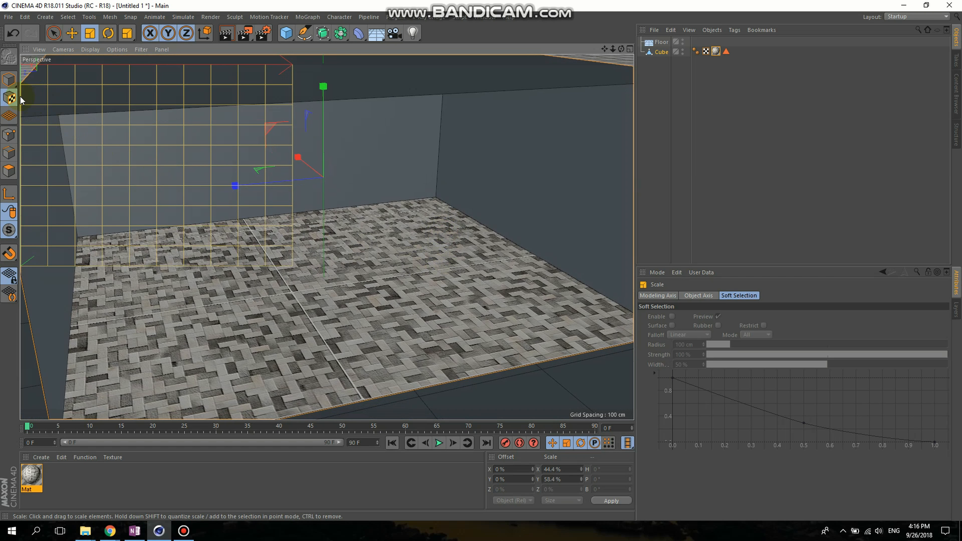
# Return to Model mode and undo the texture scaling and the material assignment on the box's floor.
pyautogui.click(8, 80)
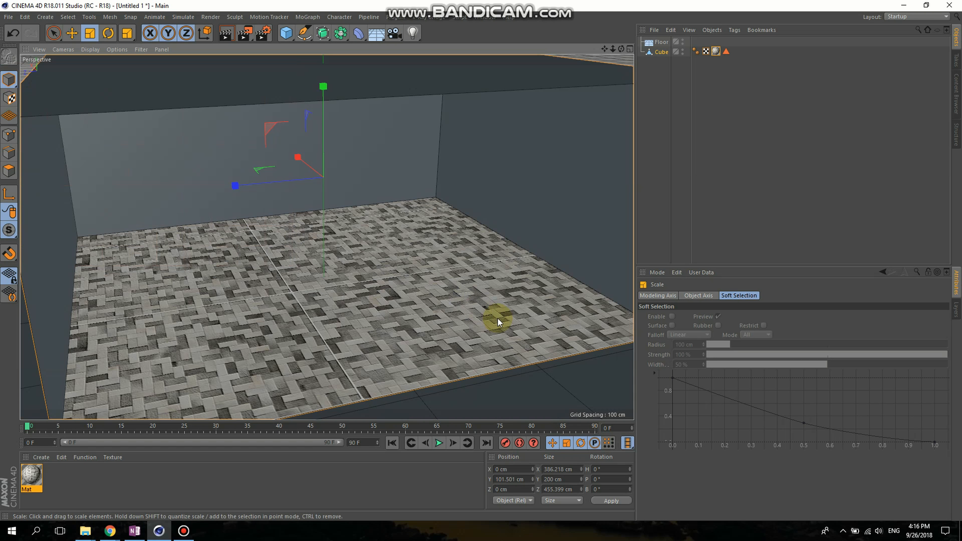
pyautogui.hotkey('ctrl', 'z')
pyautogui.hotkey('ctrl', 'z')
pyautogui.hotkey('ctrl', 'z')
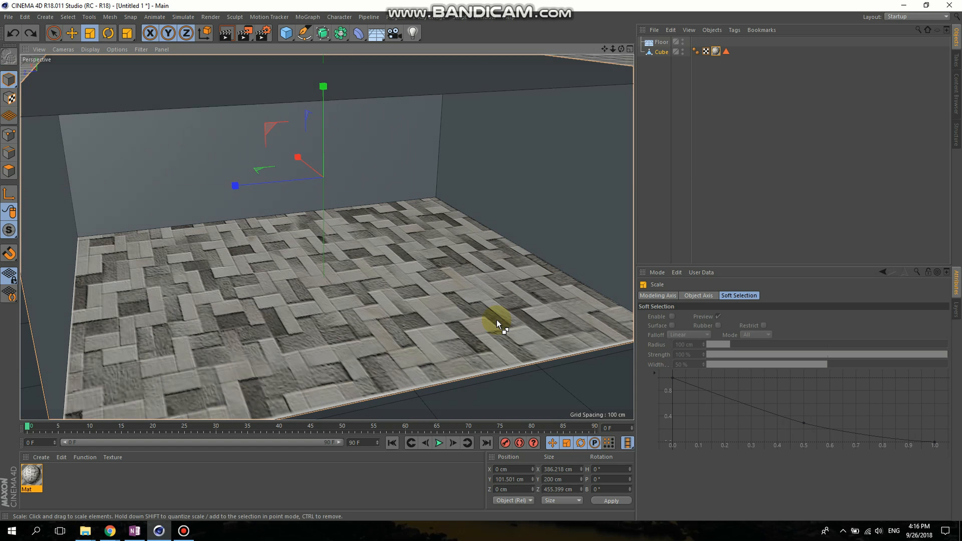
pyautogui.hotkey('ctrl', 'z')
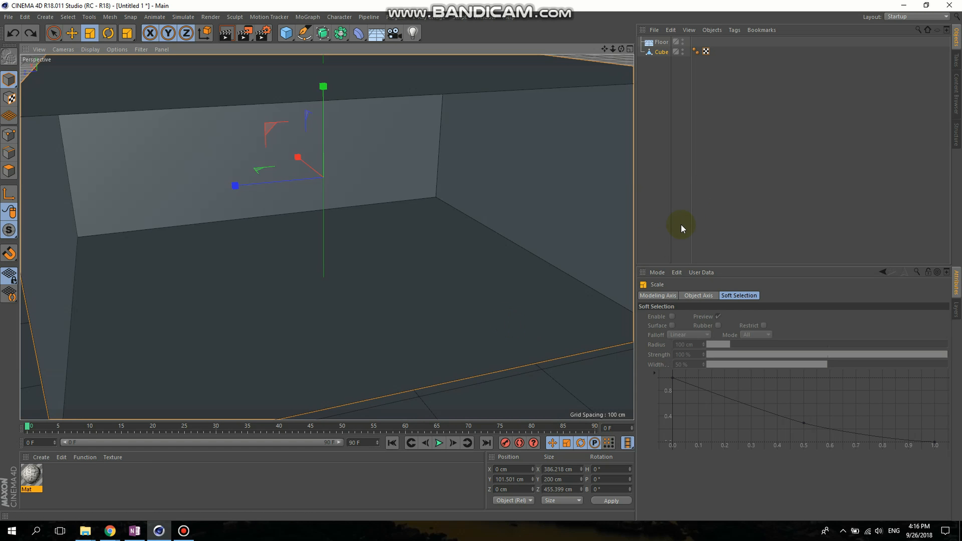
# Reselect the Cube's bottom polygon in Polygon mode and apply the Mat material to it.
pyautogui.click(721, 204)
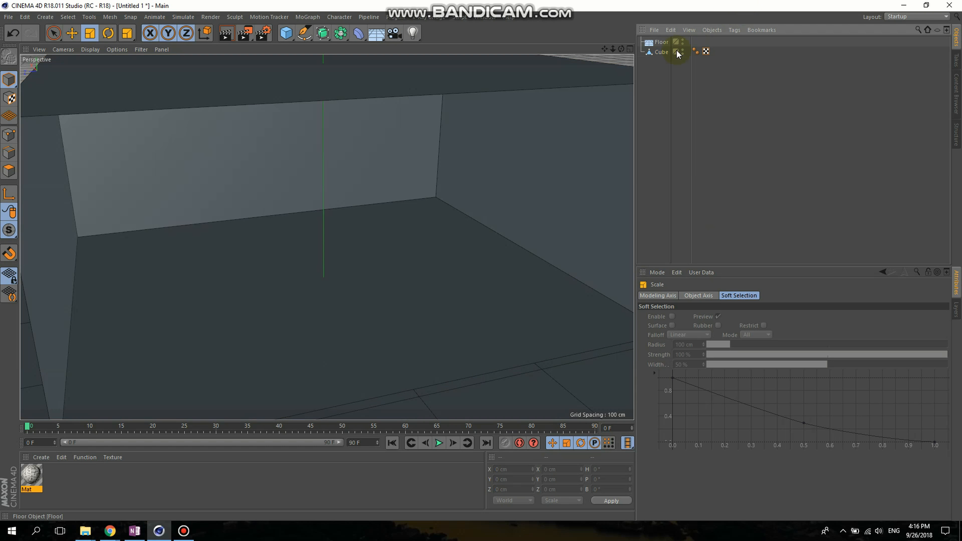
pyautogui.click(664, 52)
pyautogui.click(9, 171)
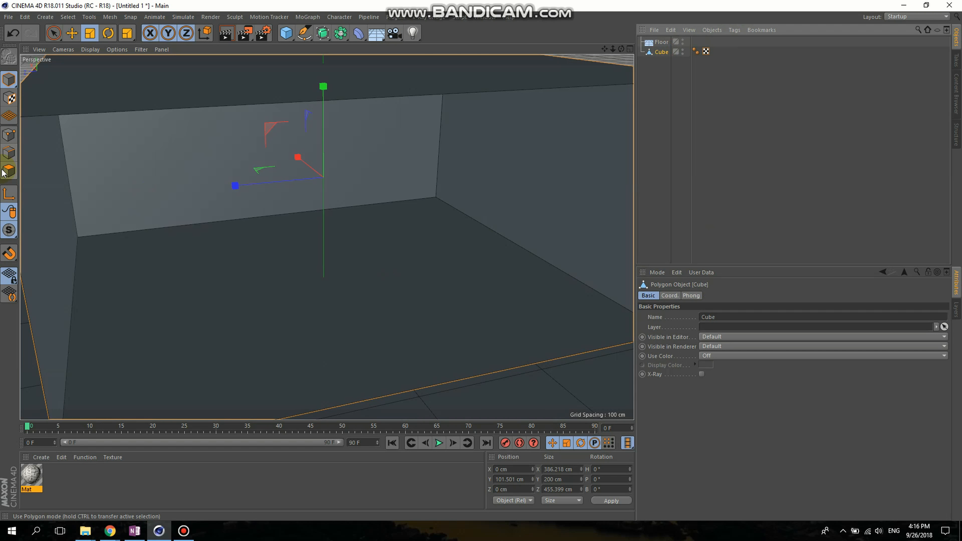
pyautogui.click(275, 269)
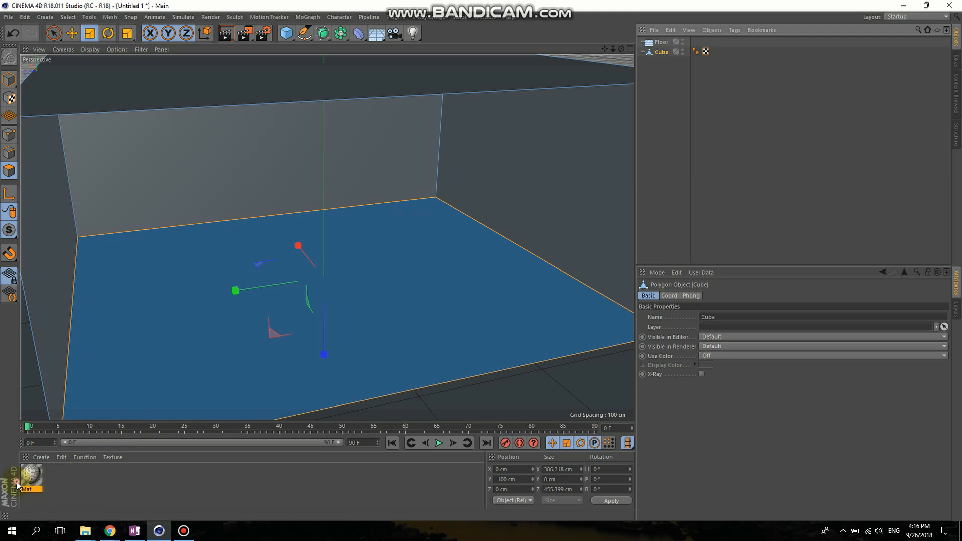
pyautogui.moveTo(26, 491); pyautogui.dragTo(161, 403)
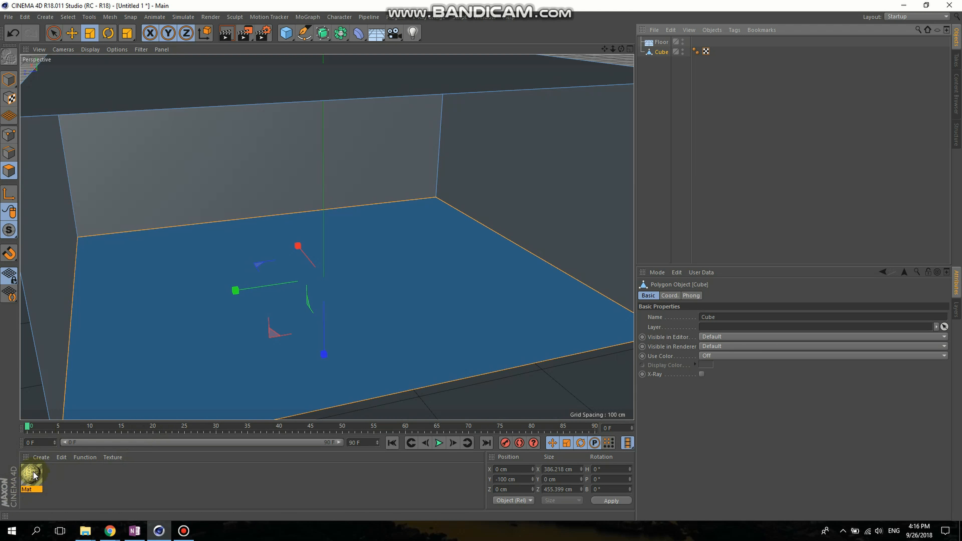
pyautogui.moveTo(34, 476); pyautogui.dragTo(173, 338)
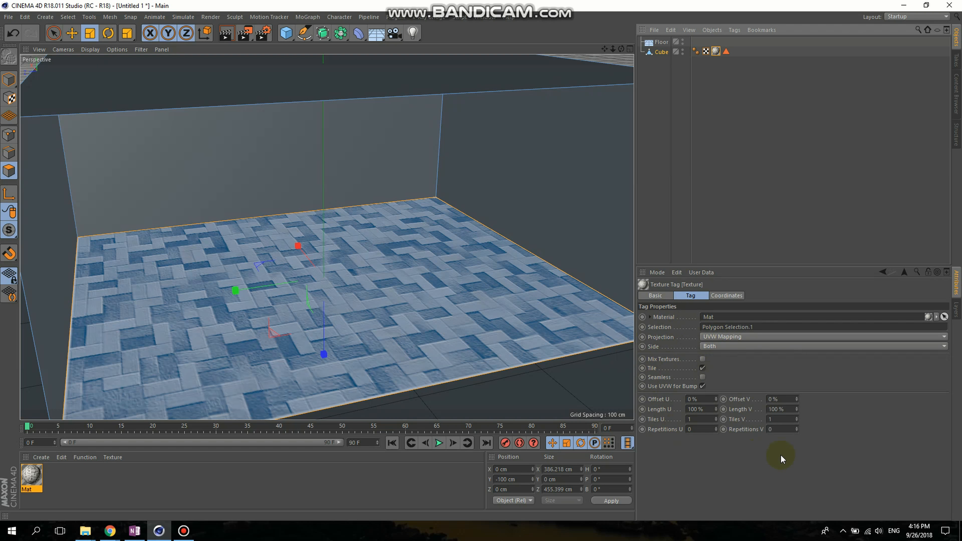
# Try the Flat, Cubic and Shrink Wrapping projections on the floor's texture tag and return to UVW Mapping.
pyautogui.click(724, 338)
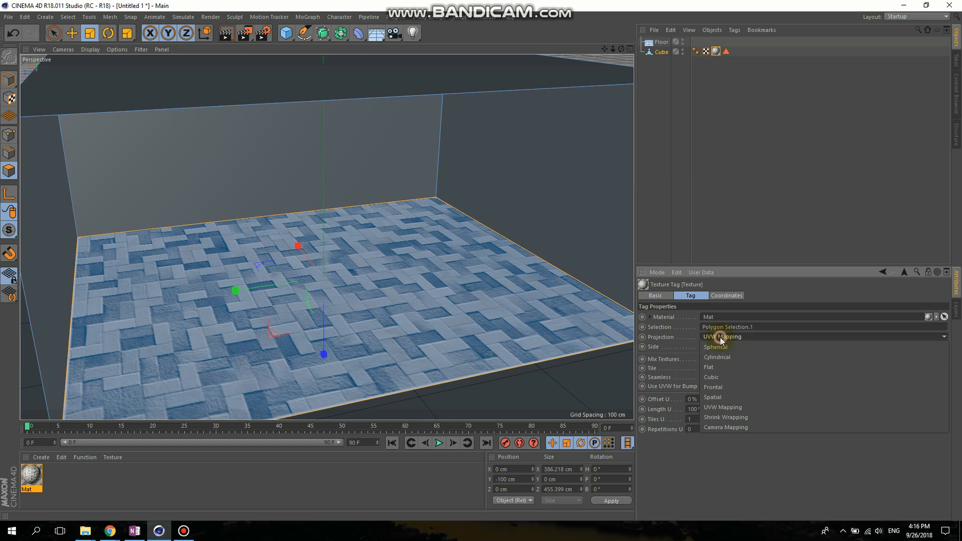
pyautogui.click(721, 366)
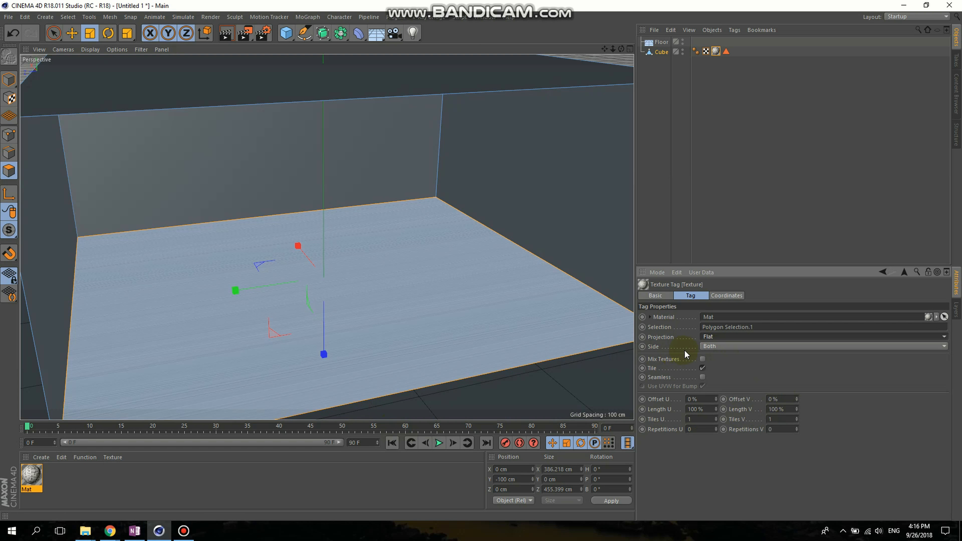
pyautogui.click(725, 338)
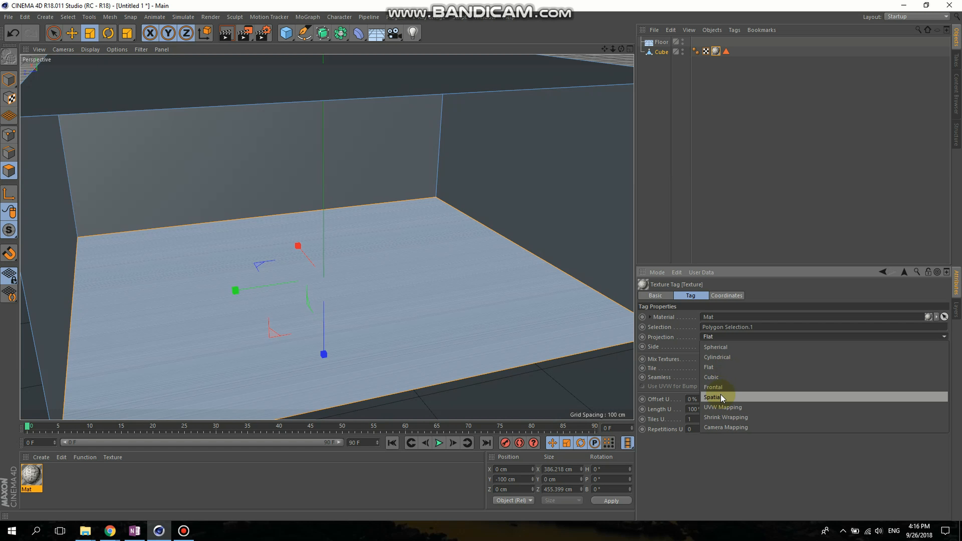
pyautogui.click(716, 378)
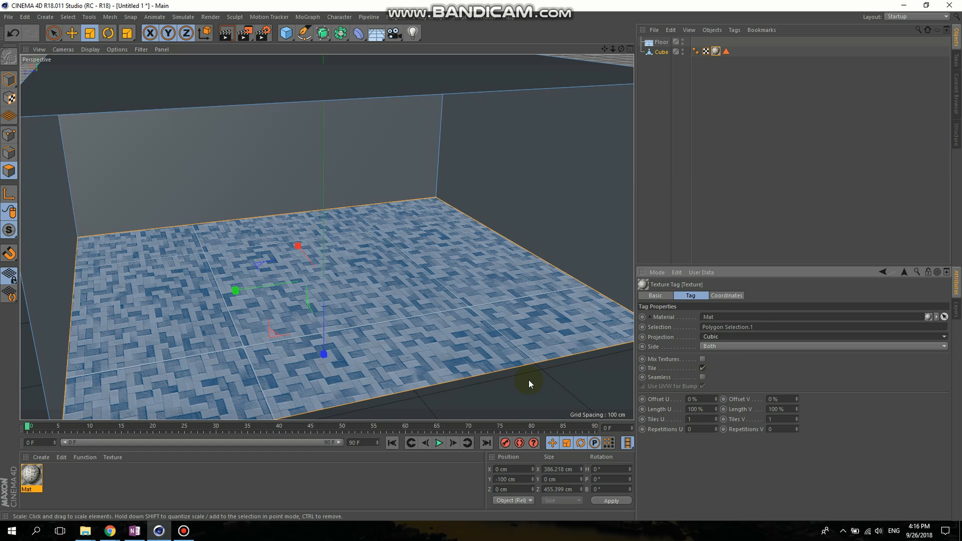
pyautogui.click(724, 337)
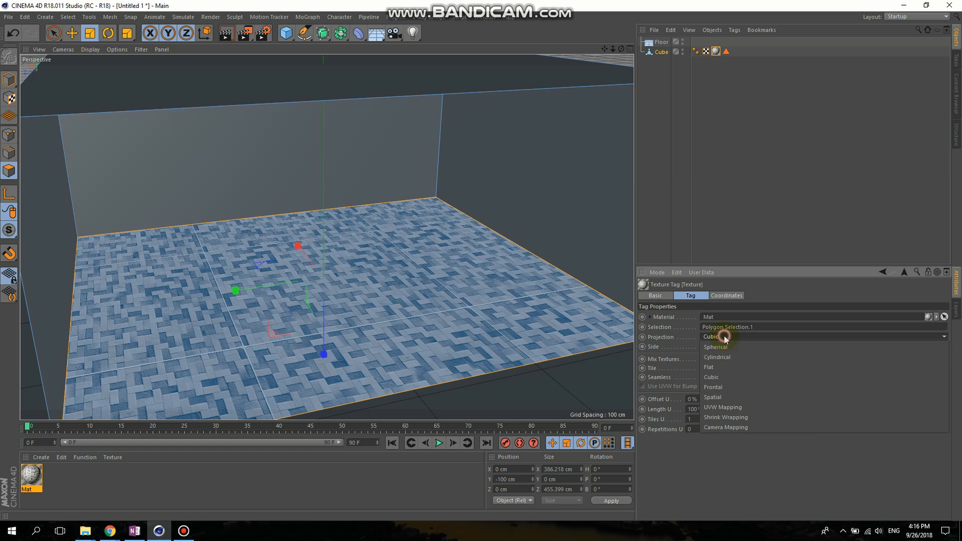
pyautogui.click(735, 417)
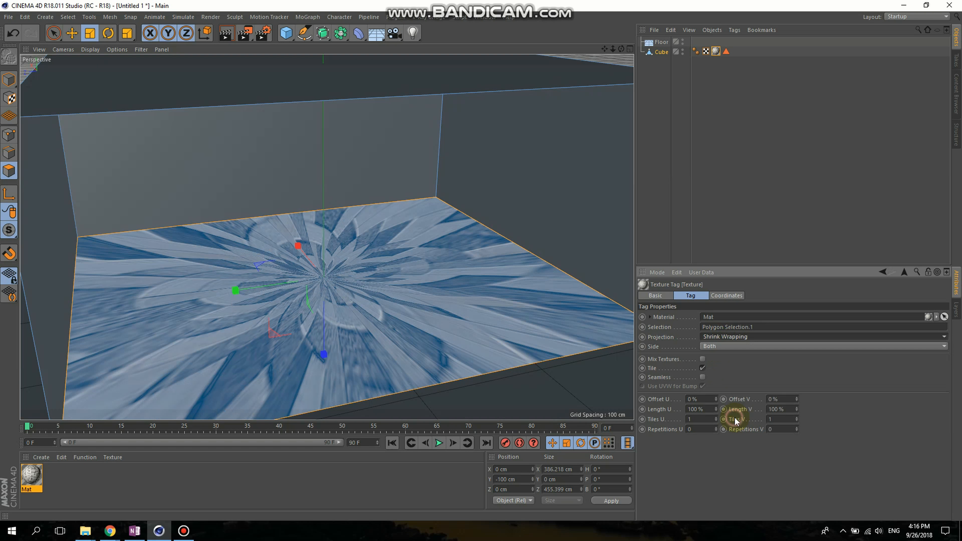
pyautogui.click(727, 337)
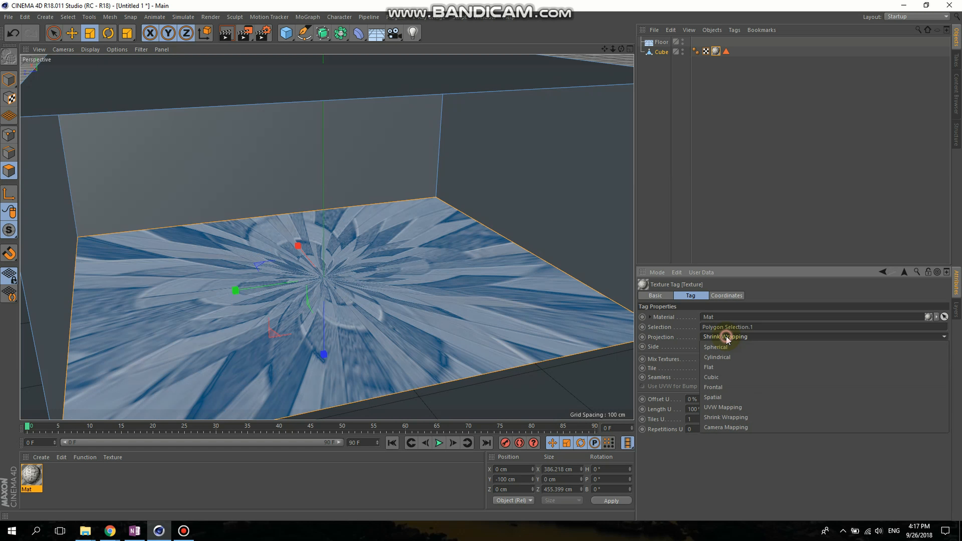
pyautogui.click(716, 409)
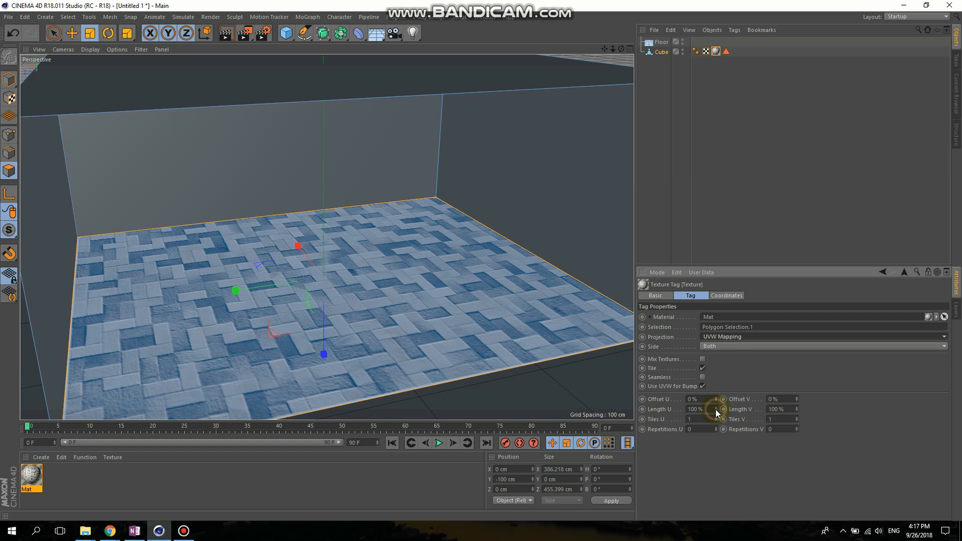
# Switch the floor texture's projection to Cubic and try 2 tiles in both U and V.
pyautogui.click(718, 336)
pyautogui.click(717, 379)
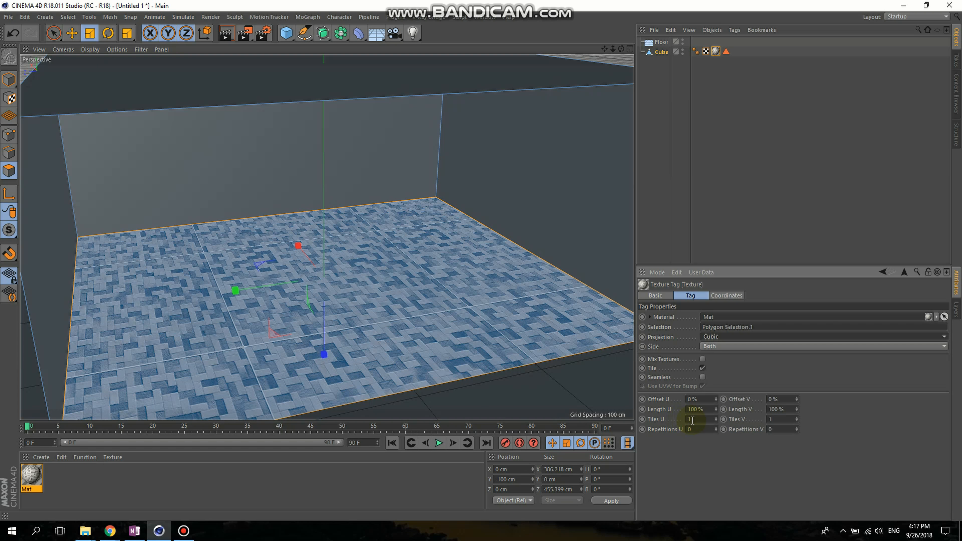
pyautogui.click(716, 417)
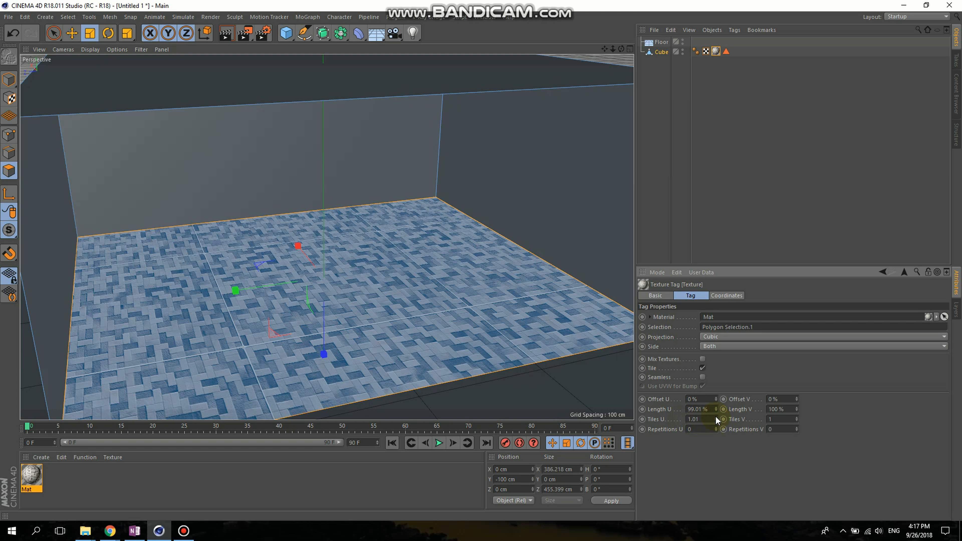
pyautogui.click(716, 420)
pyautogui.moveTo(697, 419); pyautogui.dragTo(656, 423)
pyautogui.write('2')
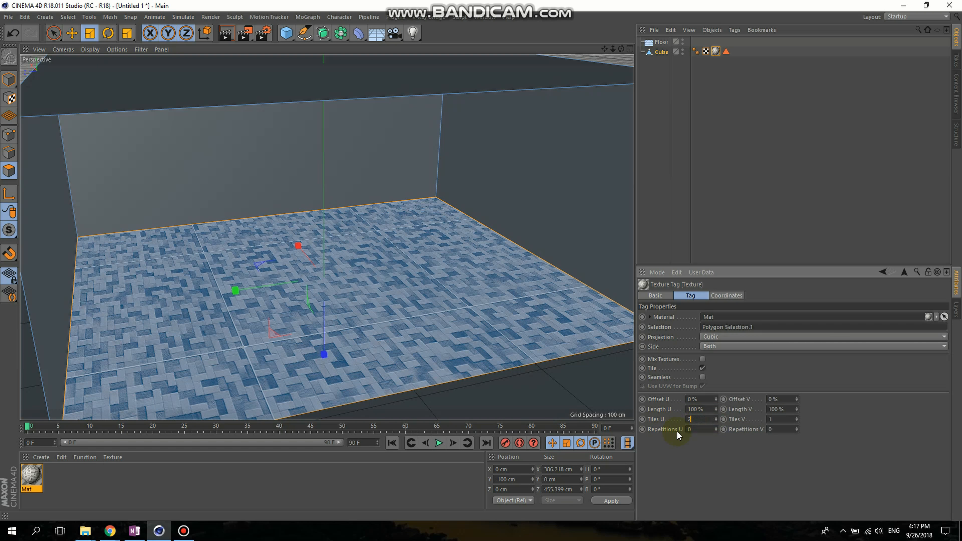
pyautogui.press('Return')
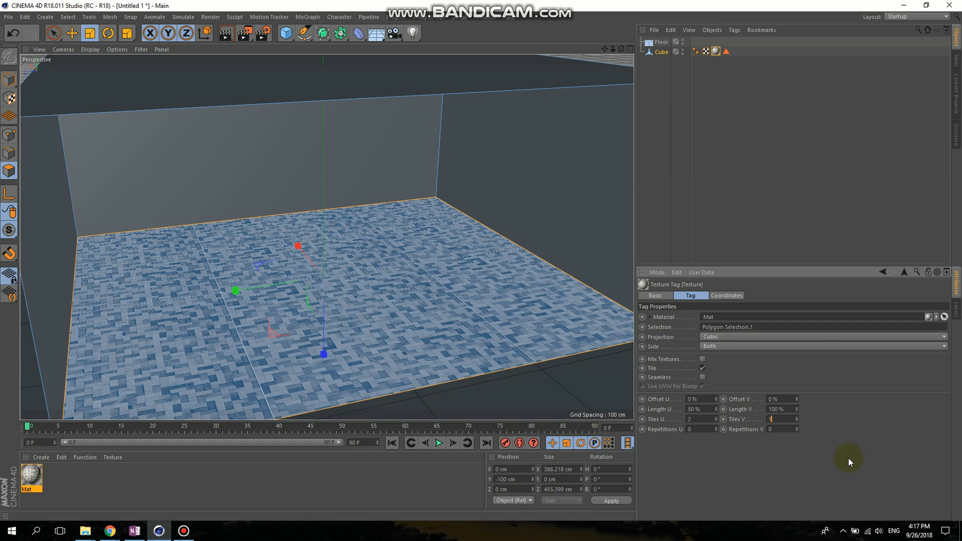
pyautogui.doubleClick(781, 422)
pyautogui.write('2')
# Set the floor texture's Tiles U and Tiles V to 0.5 and clear the object selection.
pyautogui.doubleClick(695, 419)
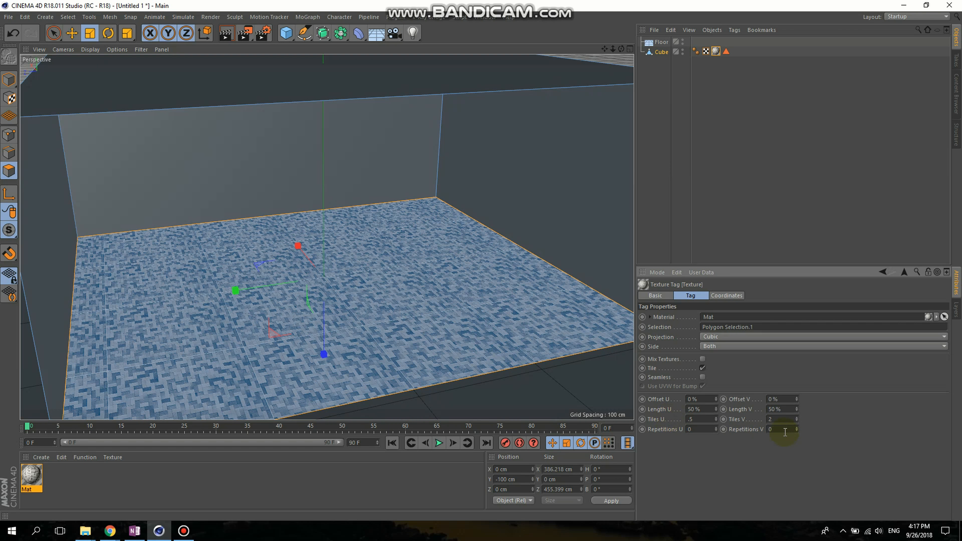
pyautogui.doubleClick(775, 419)
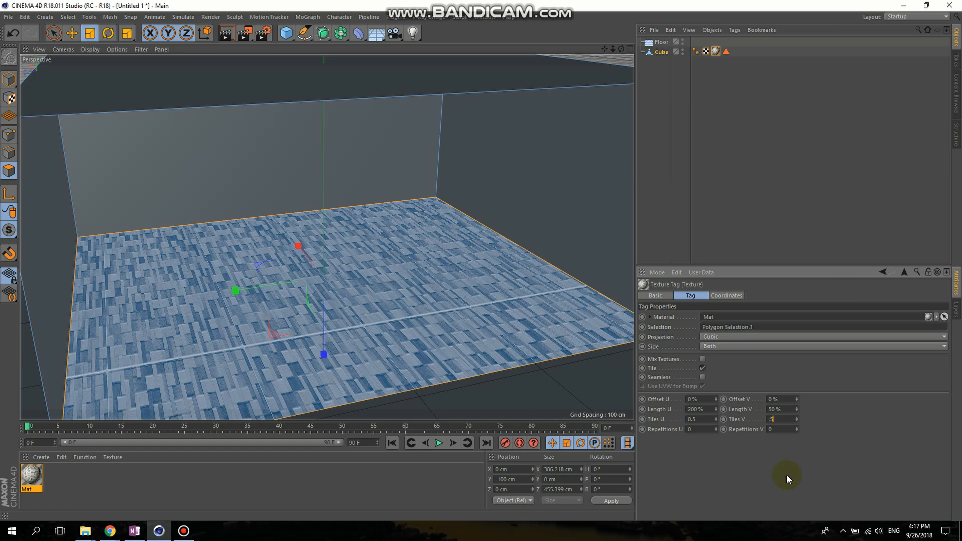
pyautogui.press('Return')
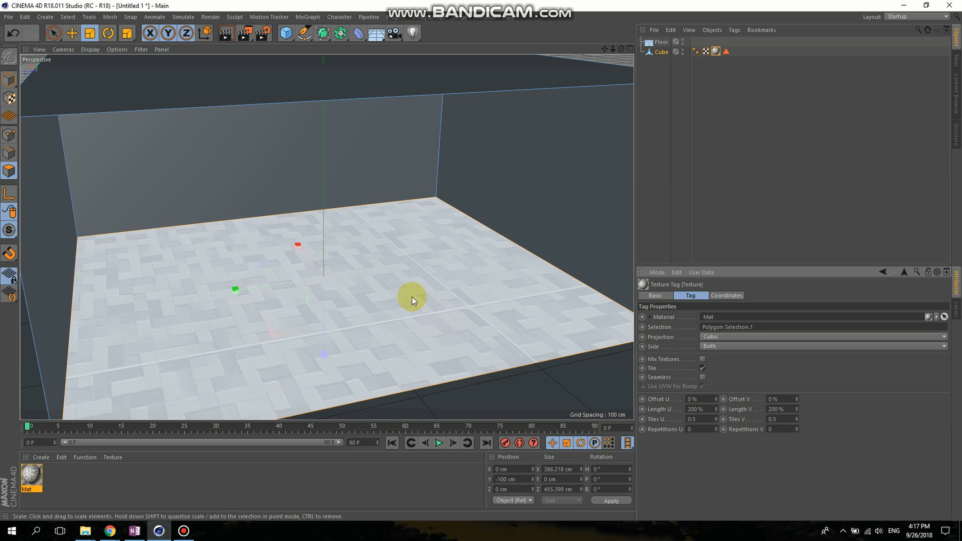
pyautogui.keyDown('alt'); pyautogui.moveTo(412, 297); pyautogui.dragTo(438, 226); pyautogui.keyUp('alt')
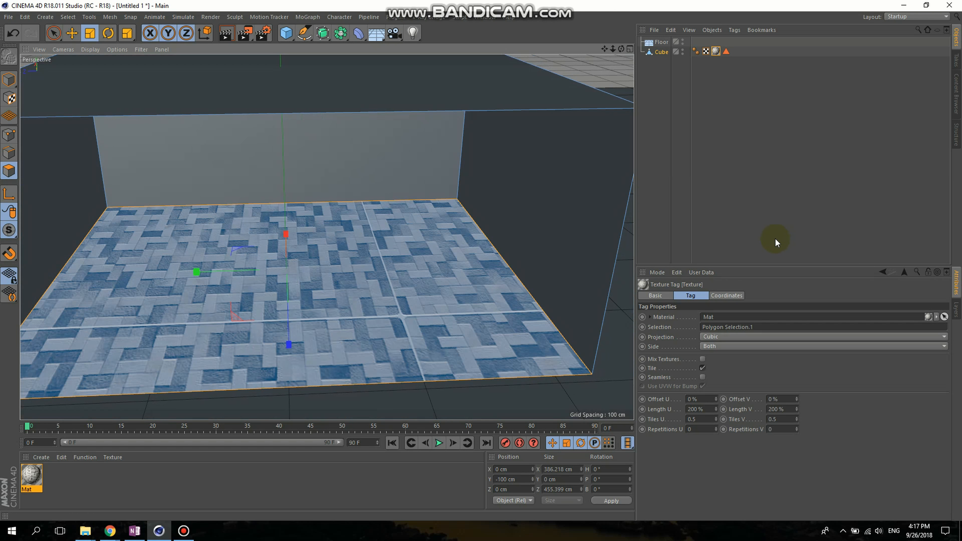
pyautogui.click(775, 238)
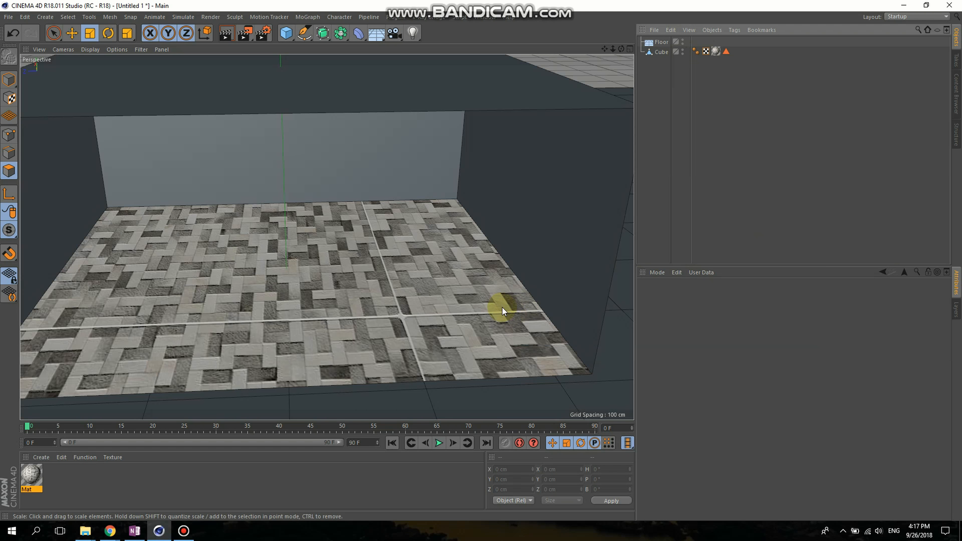
pyautogui.scroll(-3, 604, 305)
pyautogui.moveTo(424, 243)
pyautogui.keyDown('alt'); pyautogui.mouseDown()
pyautogui.moveTo(415, 248)
pyautogui.moveTo(426, 248)
pyautogui.mouseUp(); pyautogui.keyUp('alt')
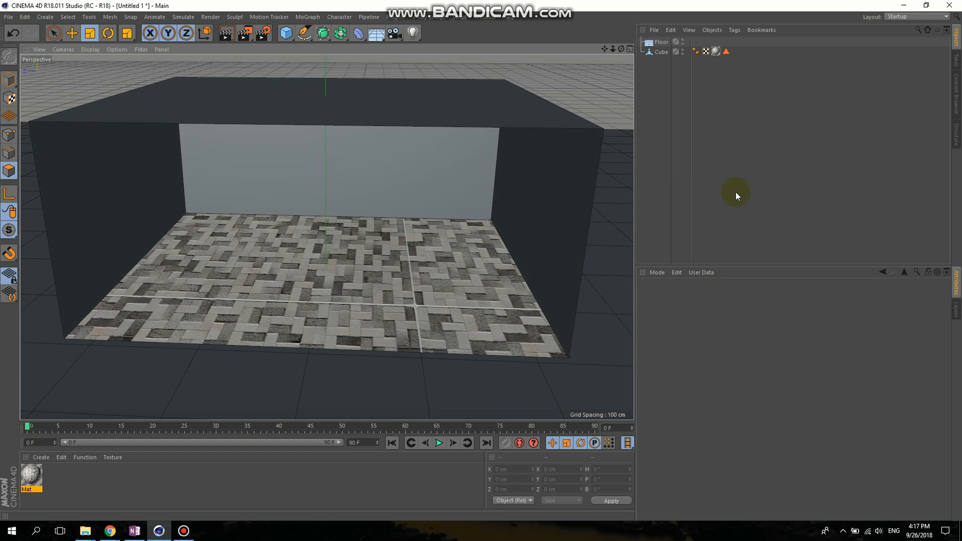
# Add a new cube inside the room and raise it to about 36 cm in Y.
pyautogui.click(287, 34)
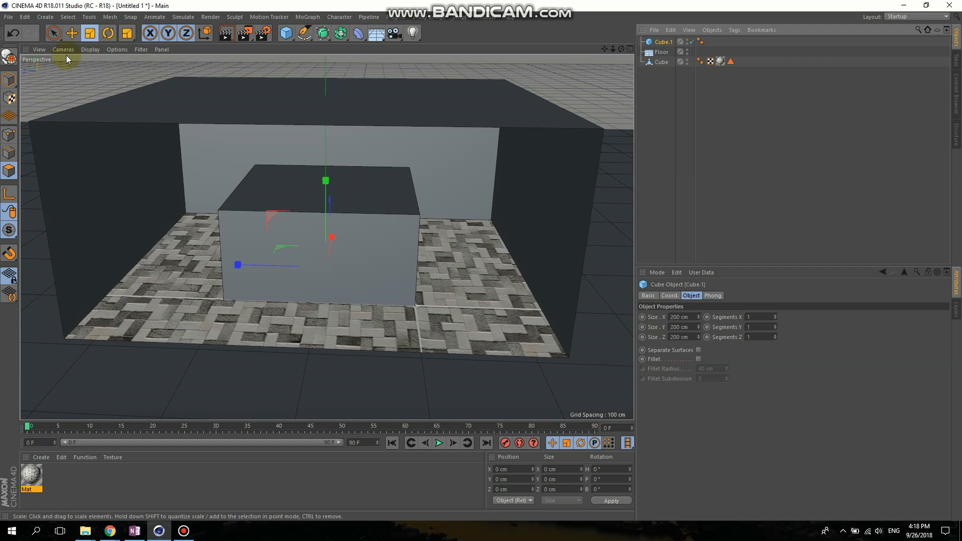
pyautogui.click(54, 33)
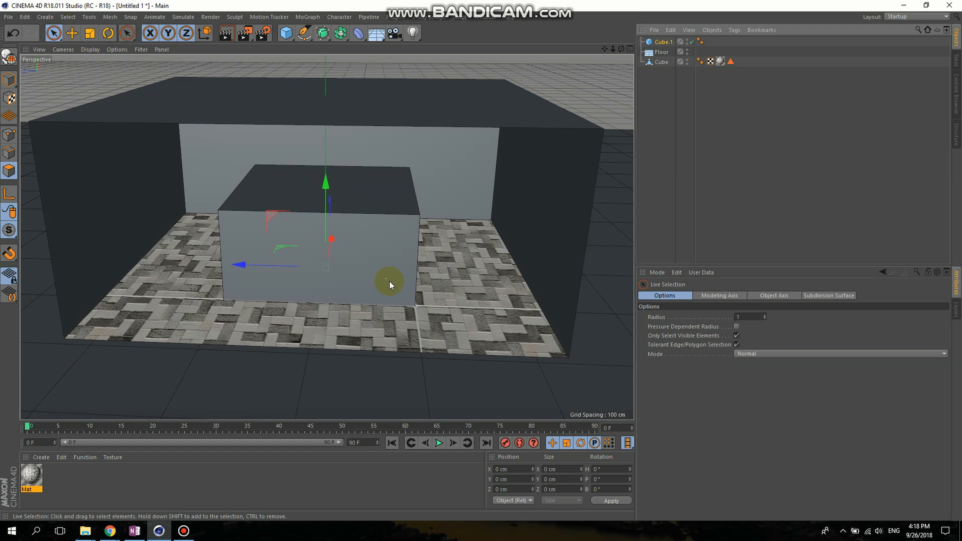
pyautogui.moveTo(325, 185); pyautogui.dragTo(321, 155)
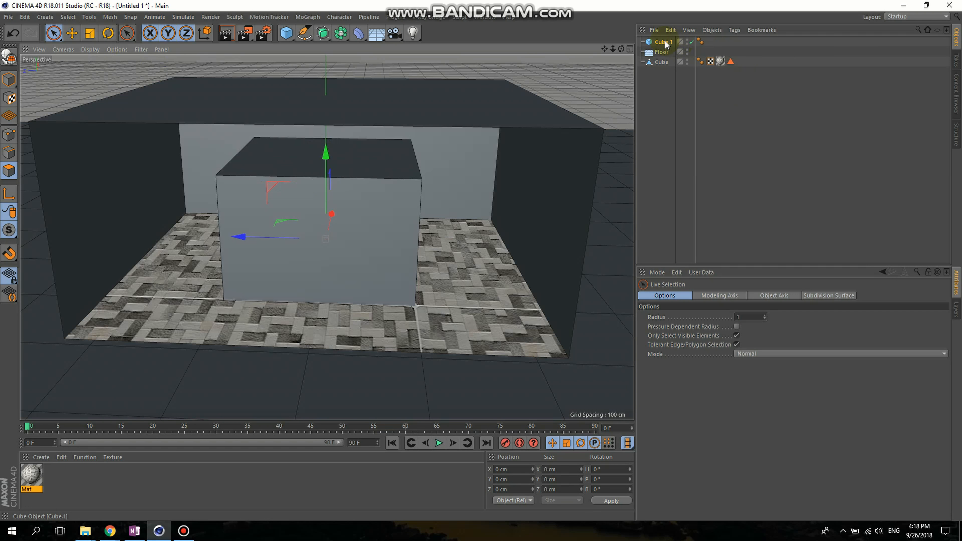
pyautogui.click(336, 199)
pyautogui.keyDown('alt'); pyautogui.moveTo(297, 224); pyautogui.dragTo(270, 198); pyautogui.keyUp('alt')
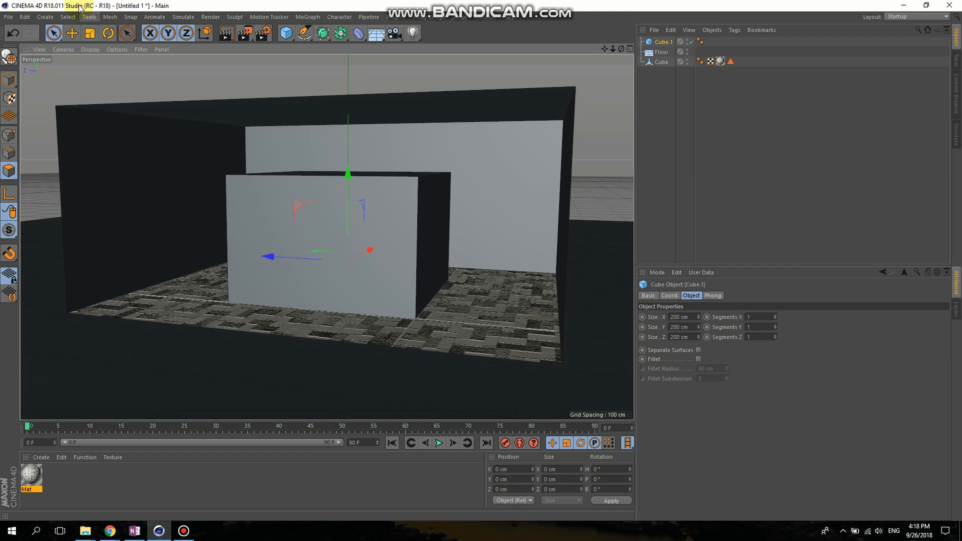
# Scale the new cube uniformly to about 90 cm, then flatten its height to about 5 cm in Model mode.
pyautogui.click(90, 33)
pyautogui.click(367, 235)
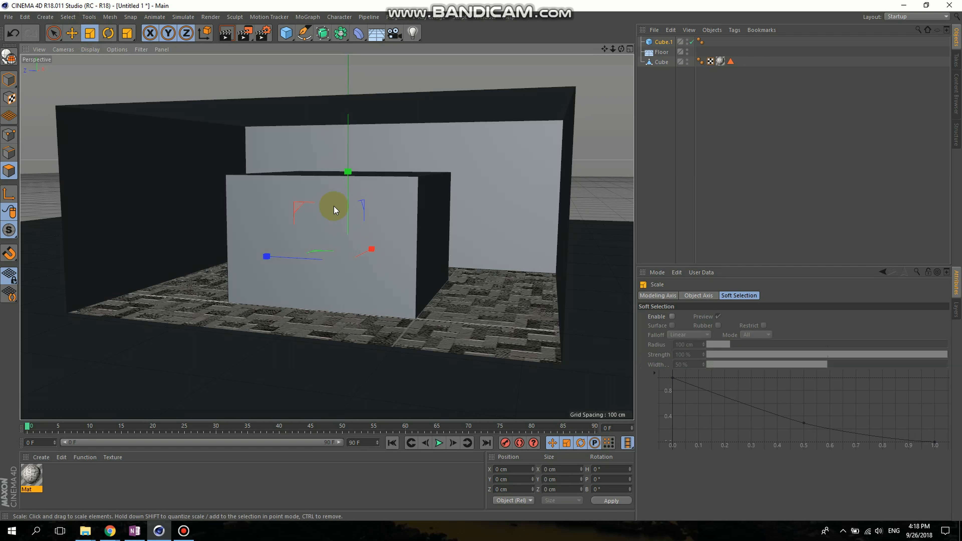
pyautogui.moveTo(347, 172); pyautogui.dragTo(379, 250)
pyautogui.click(10, 81)
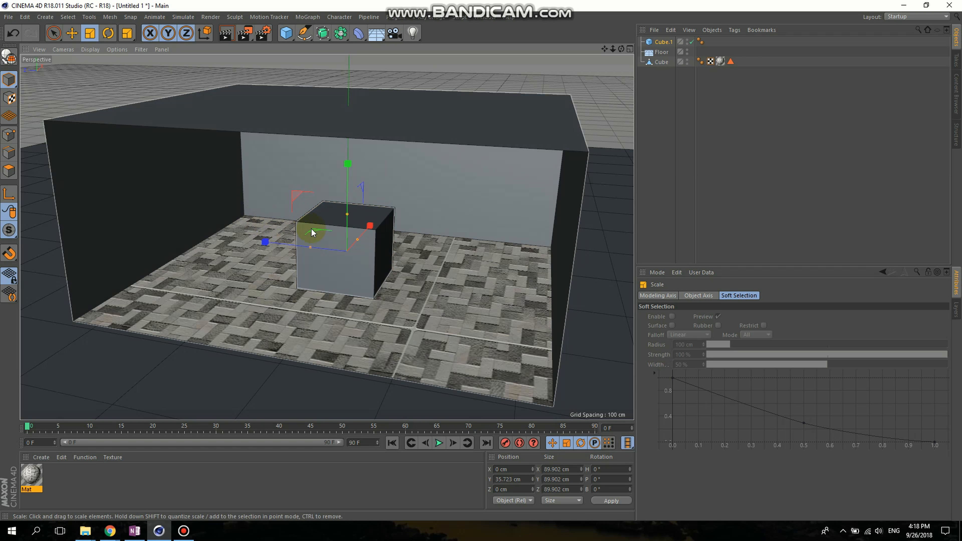
pyautogui.moveTo(347, 214); pyautogui.dragTo(346, 253)
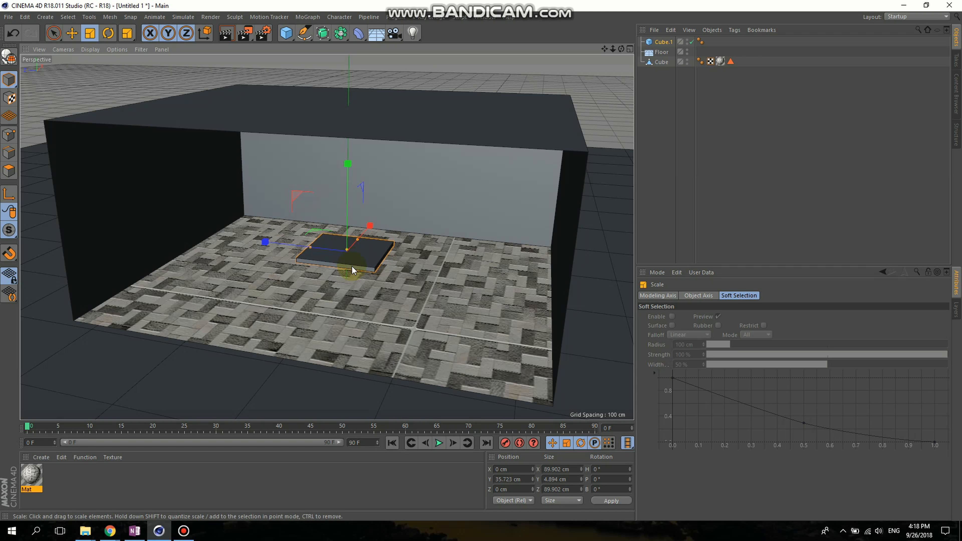
# Lower the flattened cube onto the room's floor, to about 4.3 cm in Y.
pyautogui.scroll(5, 345, 258)
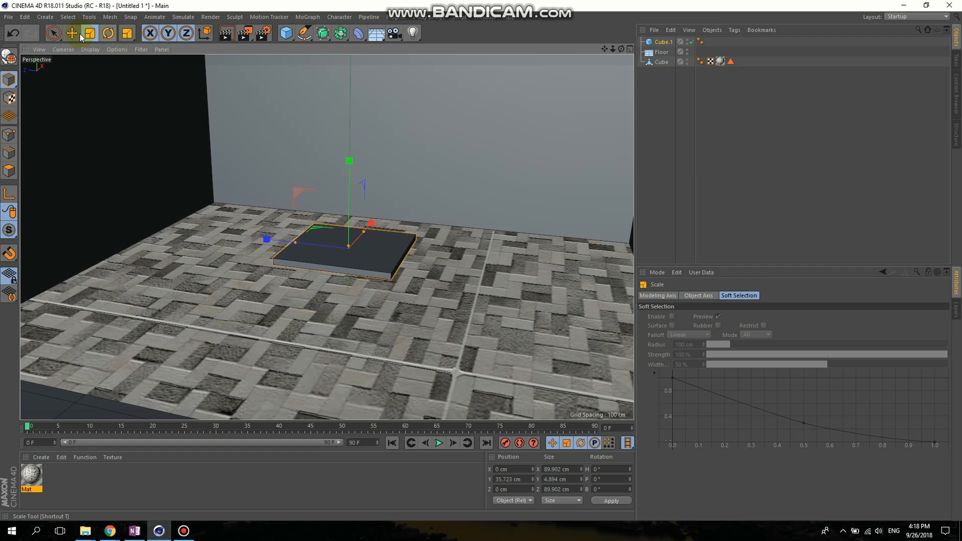
pyautogui.click(72, 33)
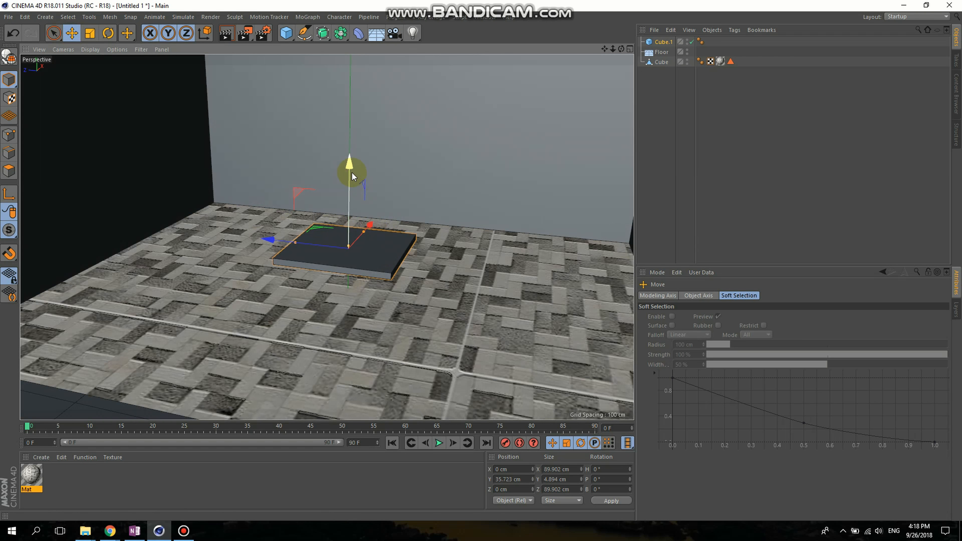
pyautogui.moveTo(344, 168); pyautogui.dragTo(346, 206)
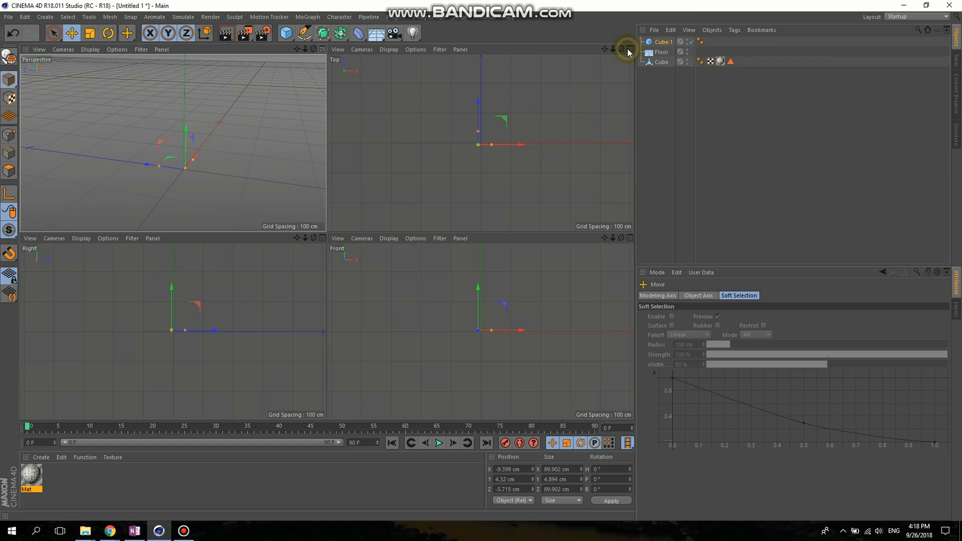
# In a full-size Top view, move the slab to about 180 cm in Z and along X to the room's side wall.
pyautogui.click(630, 49)
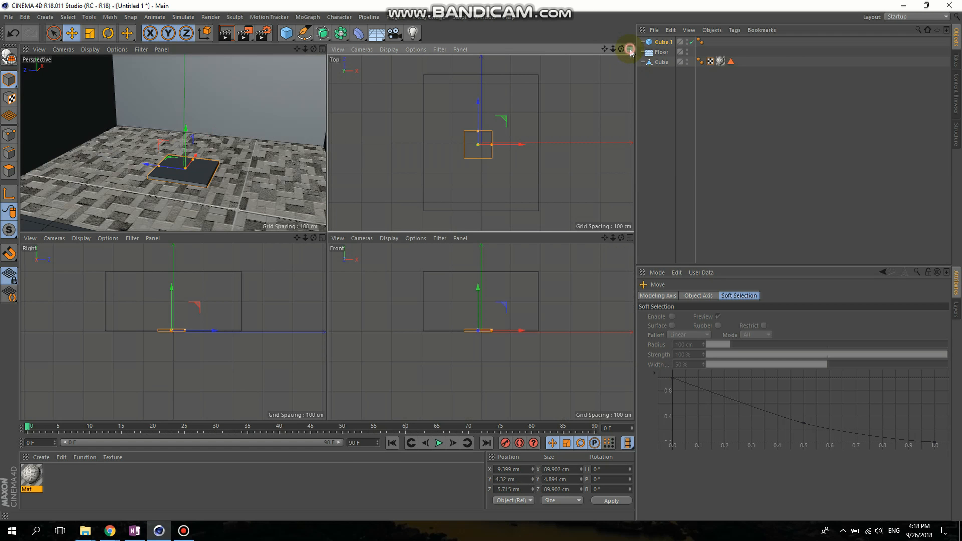
pyautogui.click(630, 49)
pyautogui.moveTo(324, 187); pyautogui.dragTo(326, 60)
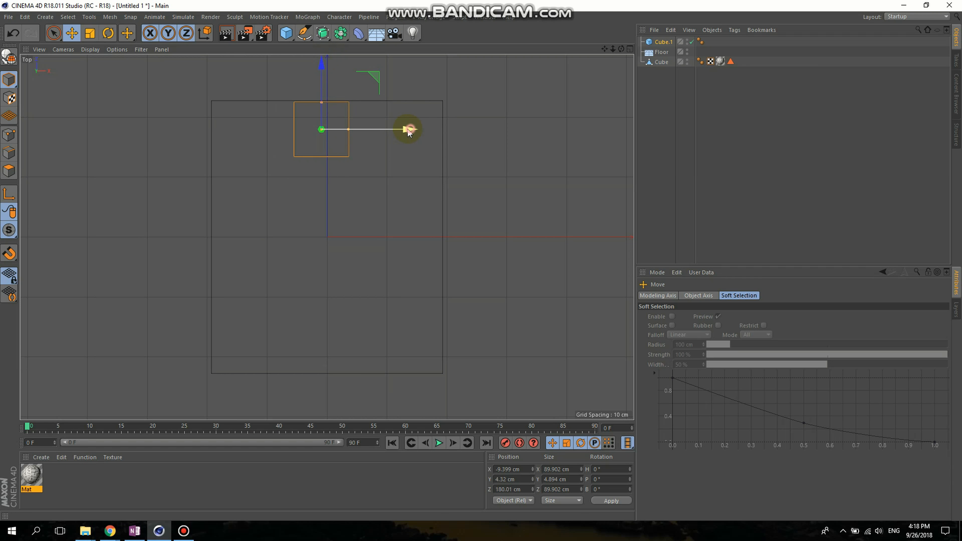
pyautogui.moveTo(408, 131); pyautogui.dragTo(330, 128)
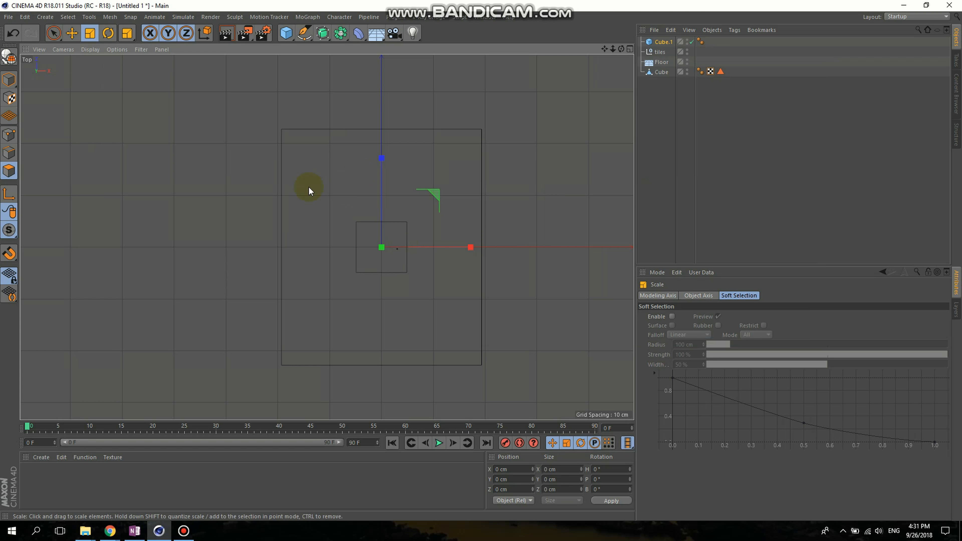
# Move the slab from the room's centre into its corner, at about -141 cm in X and 176 cm in Z.
pyautogui.press('e')
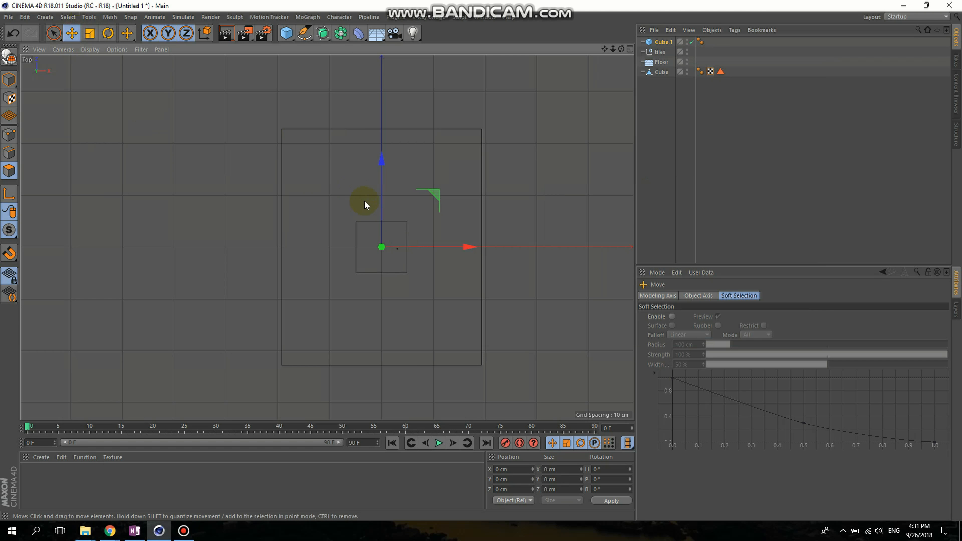
pyautogui.scroll(4, 384, 196)
pyautogui.moveTo(378, 211); pyautogui.dragTo(390, 44)
pyautogui.scroll(-4, 348, 287)
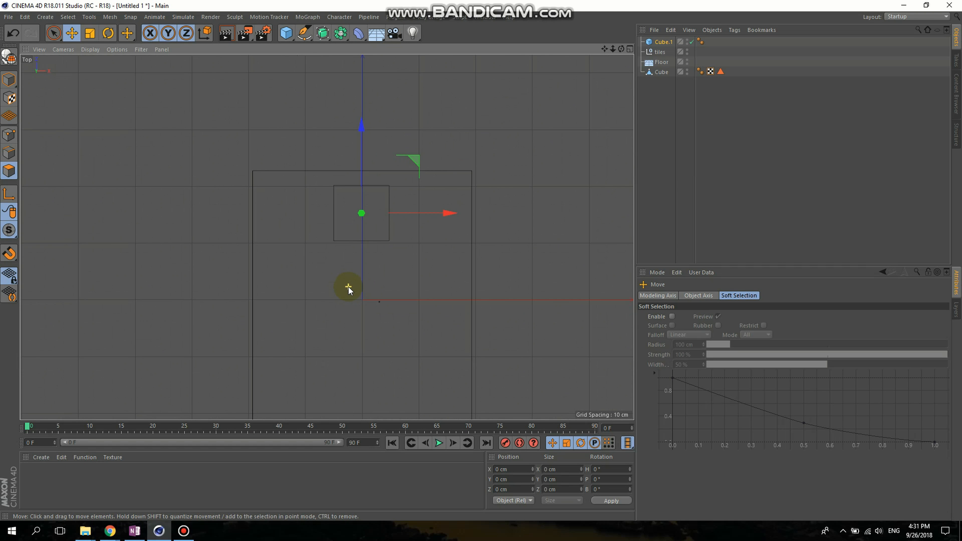
pyautogui.scroll(4, 327, 200)
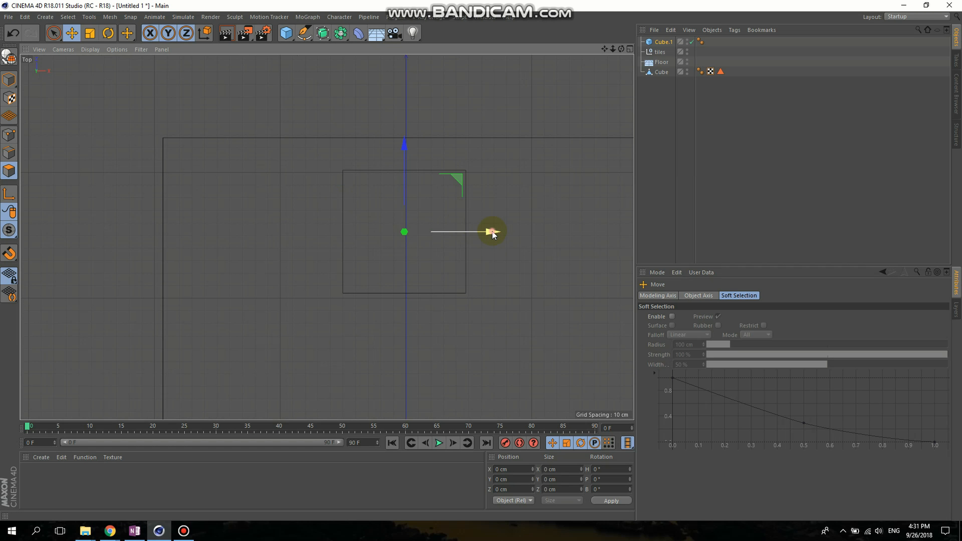
pyautogui.moveTo(492, 233); pyautogui.dragTo(317, 183)
pyautogui.click(9, 79)
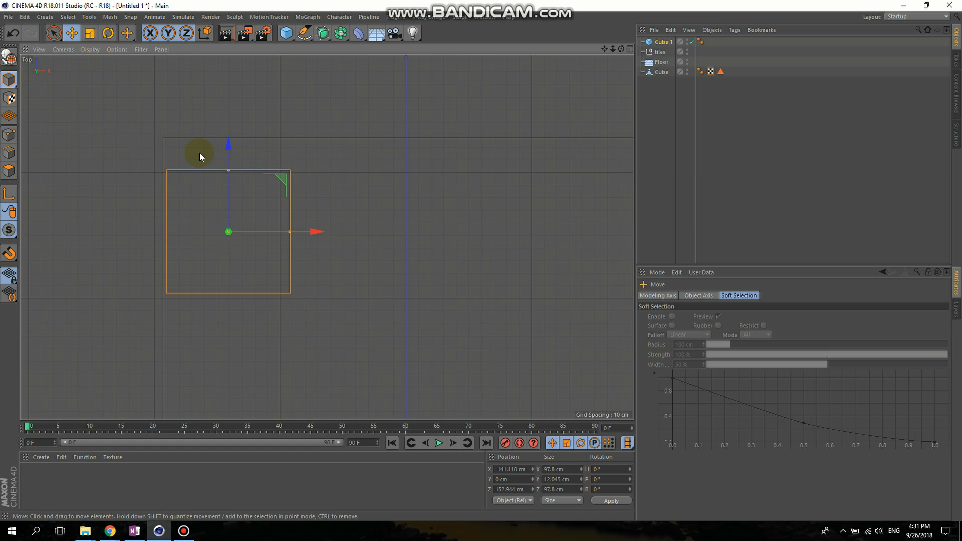
pyautogui.moveTo(226, 148); pyautogui.dragTo(227, 122)
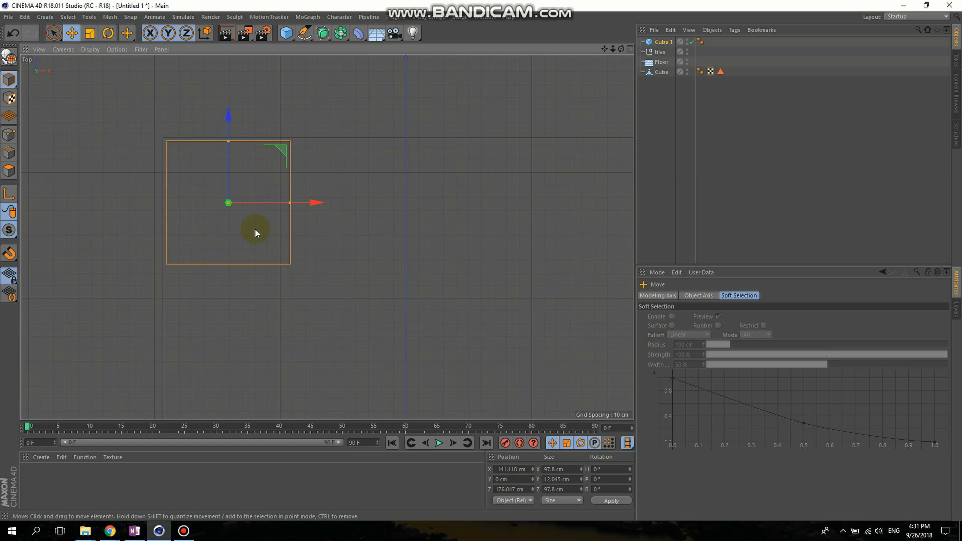
# In the Perspective view, thin the corner slab to about 2 cm and place it at about 3.4 cm in Y.
pyautogui.click(629, 49)
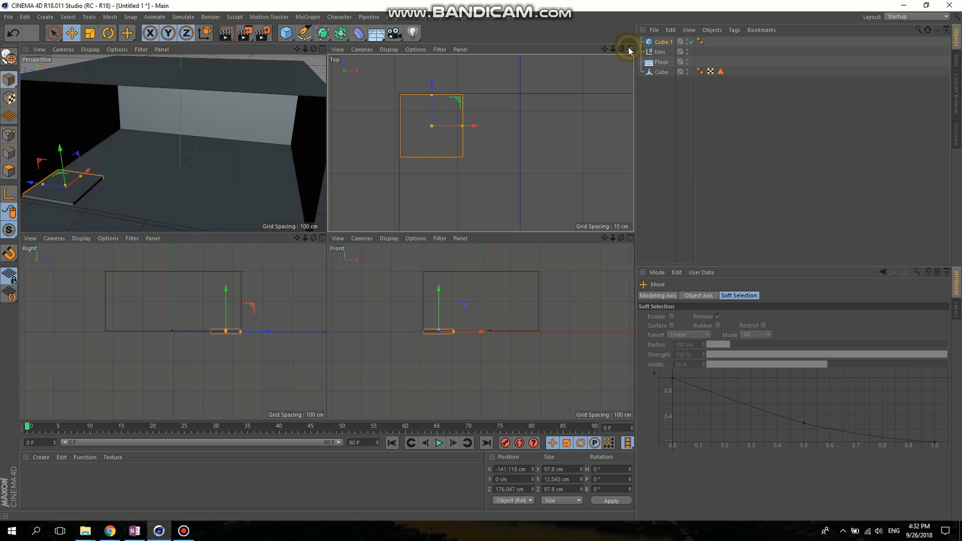
pyautogui.click(322, 48)
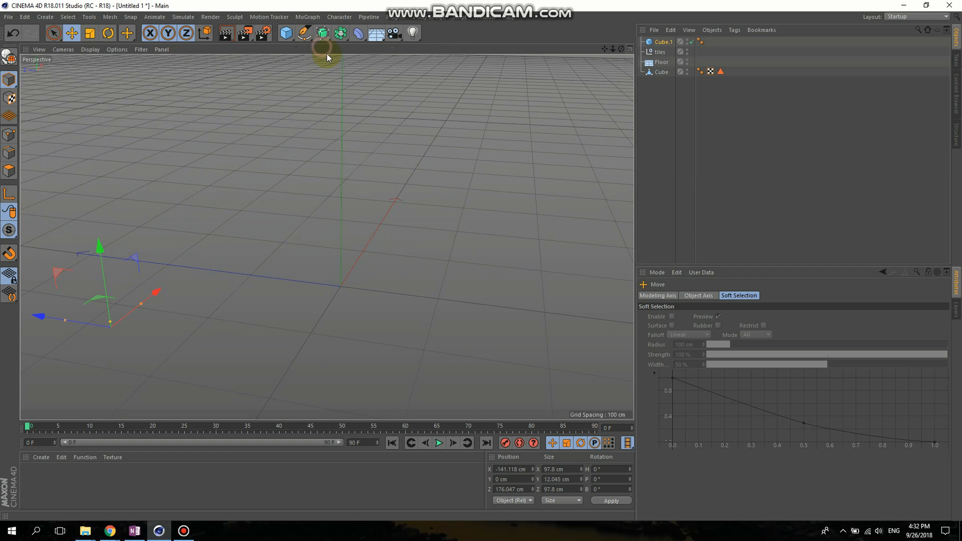
pyautogui.scroll(5, 96, 336)
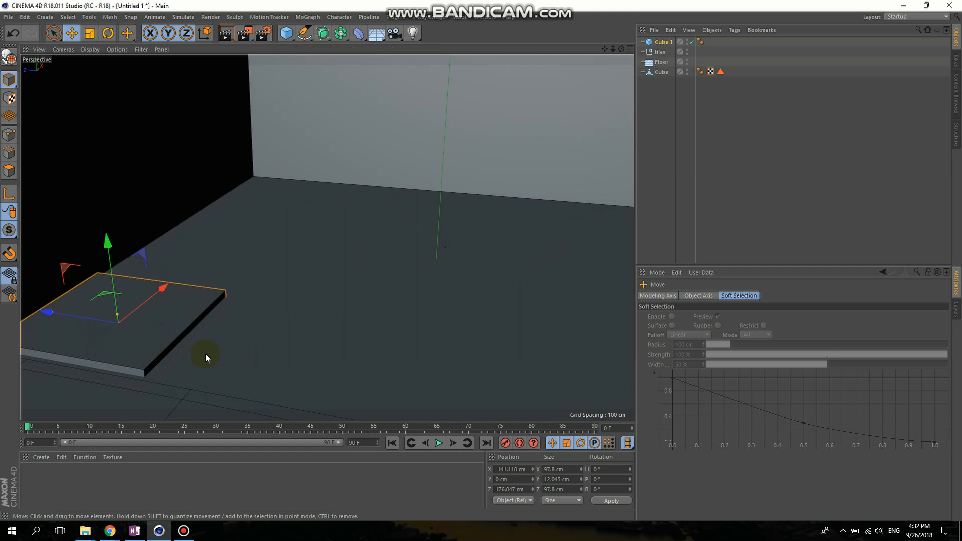
pyautogui.keyDown('alt'); pyautogui.moveTo(288, 346); pyautogui.dragTo(393, 347, button='middle'); pyautogui.keyUp('alt')
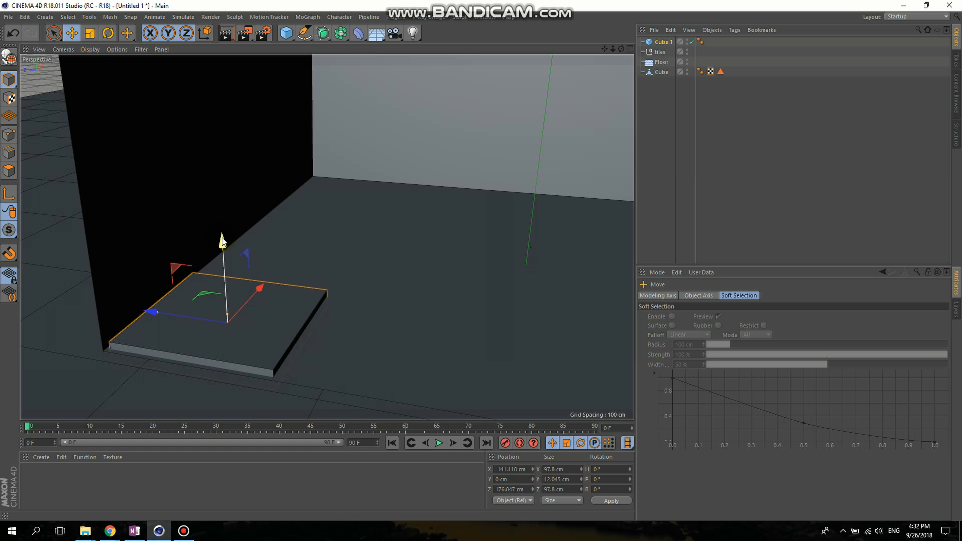
pyautogui.moveTo(223, 247); pyautogui.dragTo(222, 222)
pyautogui.click(225, 292)
pyautogui.moveTo(226, 292); pyautogui.dragTo(227, 300)
pyautogui.moveTo(221, 227); pyautogui.dragTo(220, 243)
# Create a new material and open it in the Material Editor.
pyautogui.click(86, 489)
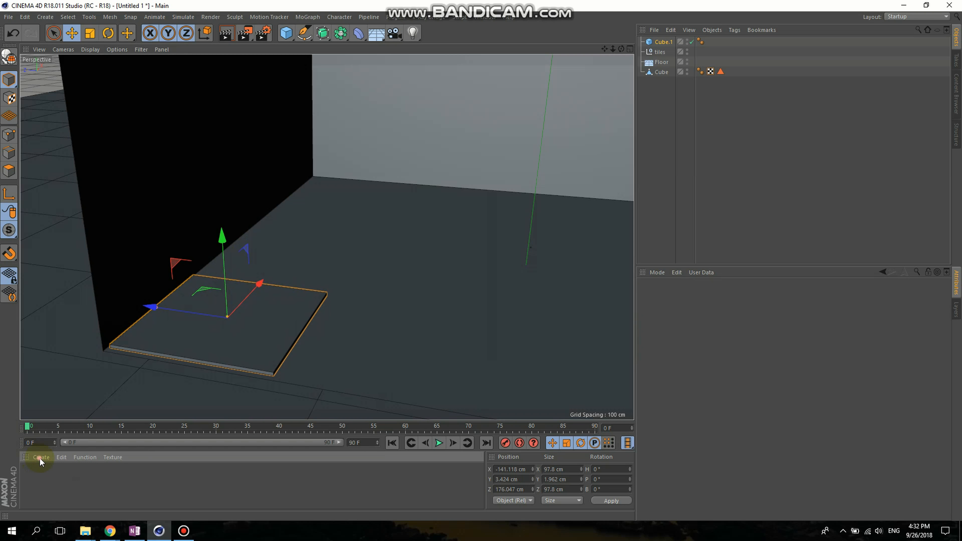
pyautogui.click(39, 457)
pyautogui.moveTo(70, 369)
pyautogui.click(72, 364)
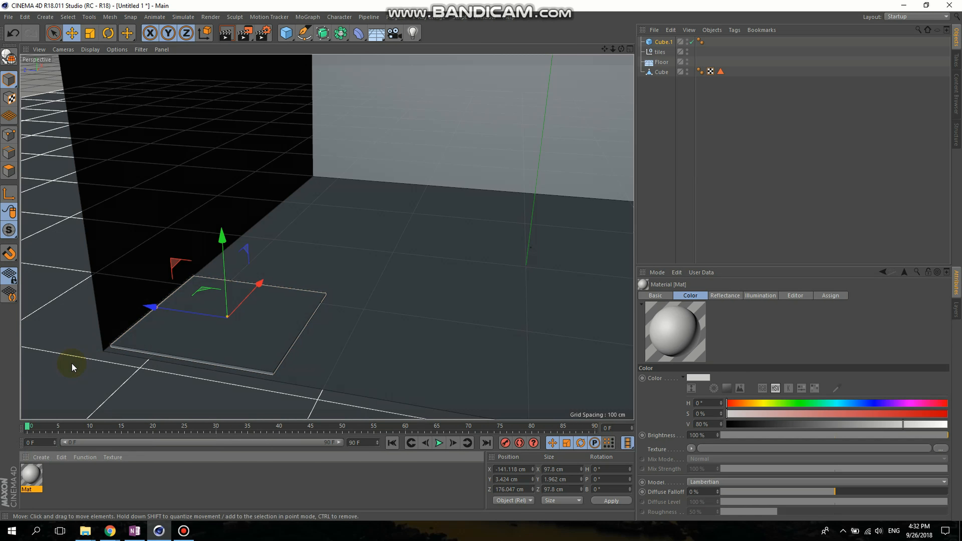
pyautogui.doubleClick(36, 486)
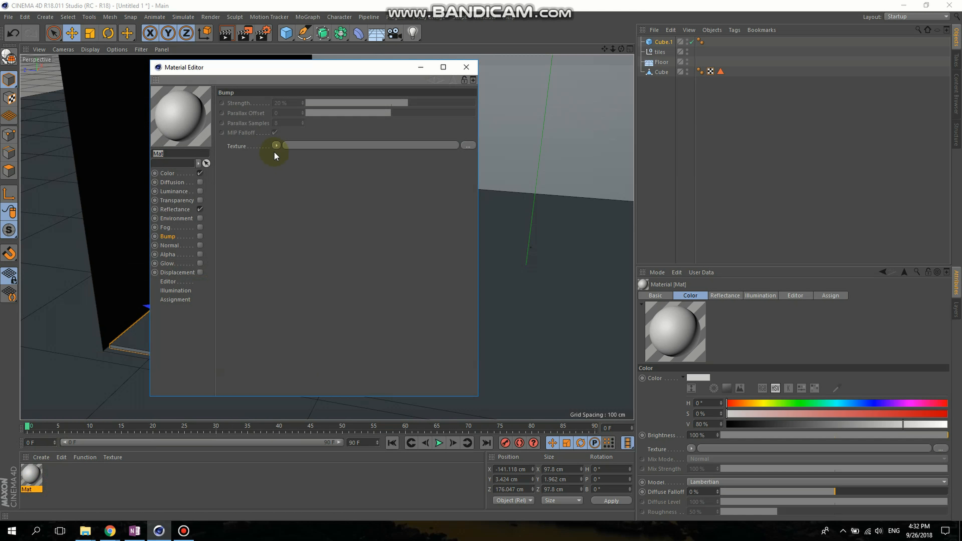
# Set the new material's colour to a dark red with 72% saturation and 37% value.
pyautogui.click(165, 175)
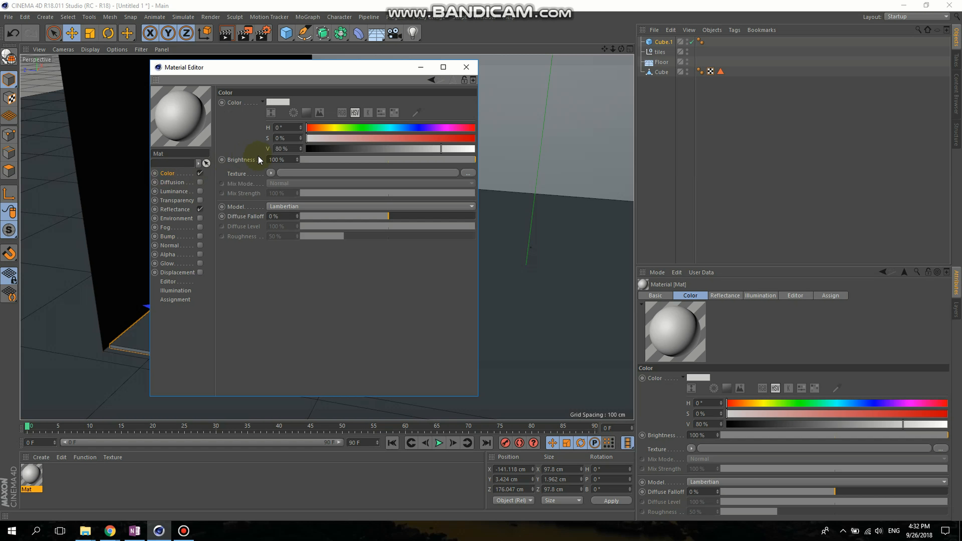
pyautogui.moveTo(359, 140); pyautogui.dragTo(428, 143)
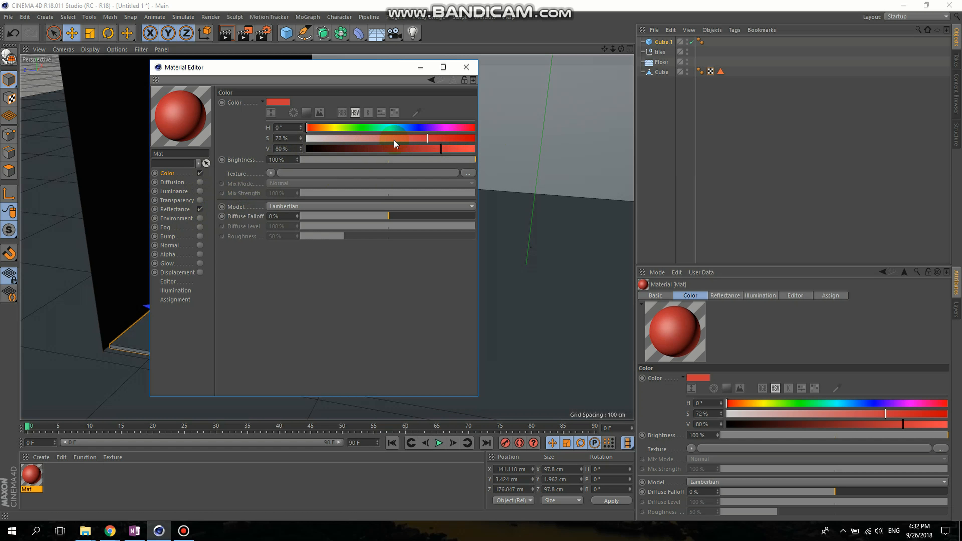
pyautogui.click(369, 149)
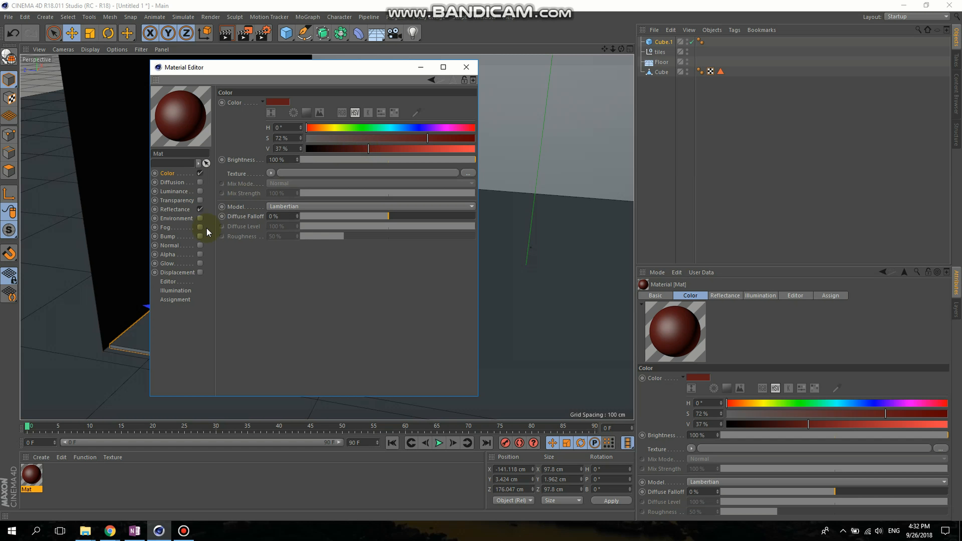
# Add a Beckmann reflectance layer to the material and set its strength to 10%.
pyautogui.click(184, 209)
pyautogui.click(230, 123)
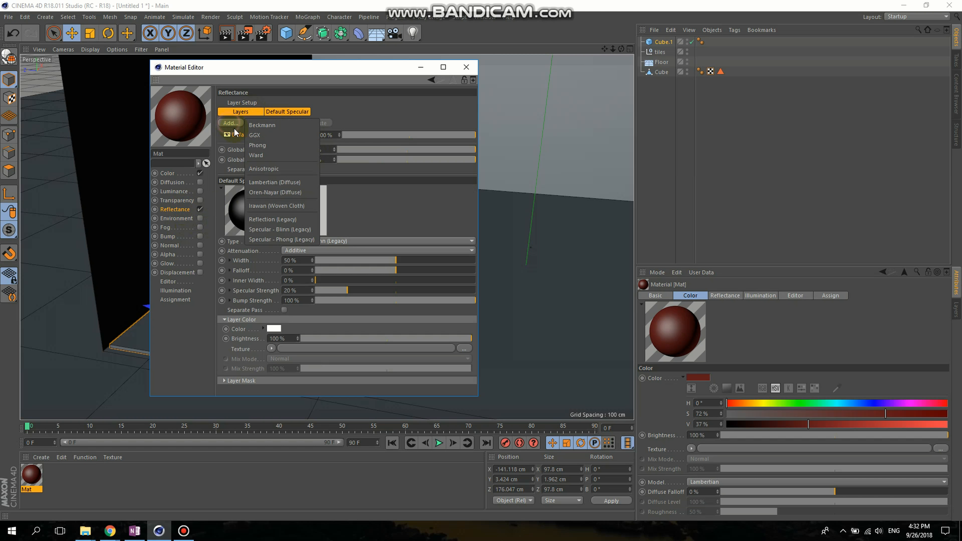
pyautogui.click(245, 131)
pyautogui.click(361, 136)
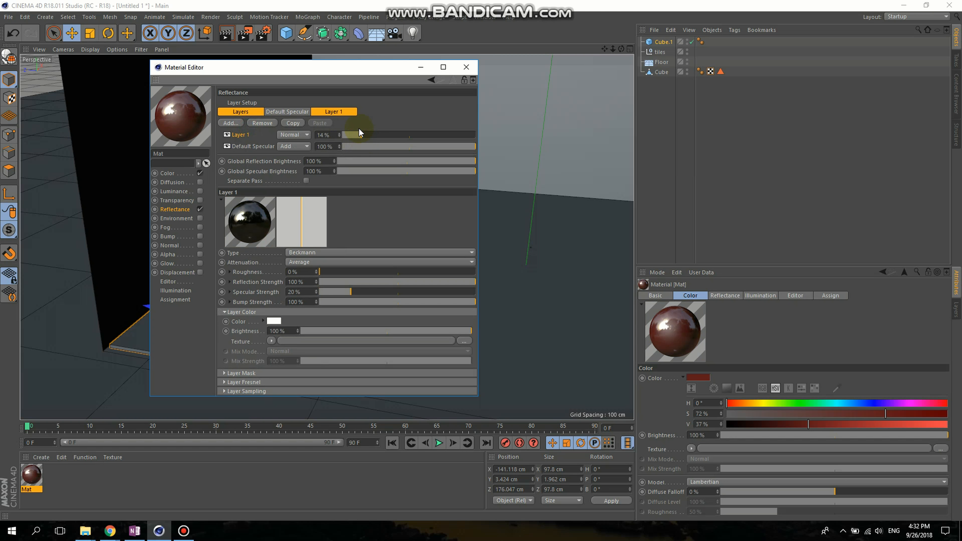
pyautogui.moveTo(357, 135); pyautogui.dragTo(356, 136)
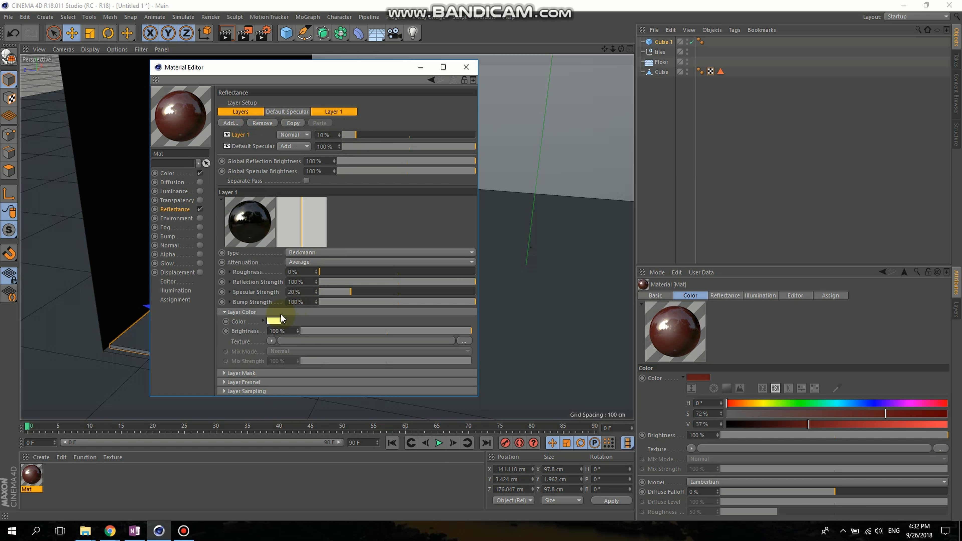
# Set the Beckmann layer's colour to bright red with 98% saturation and close the Material Editor.
pyautogui.click(274, 321)
pyautogui.click(351, 329)
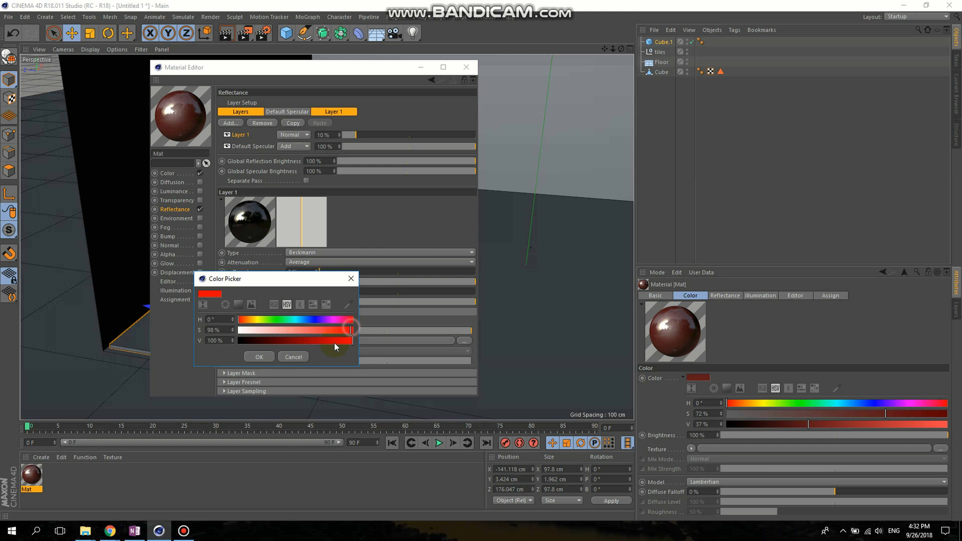
pyautogui.click(260, 356)
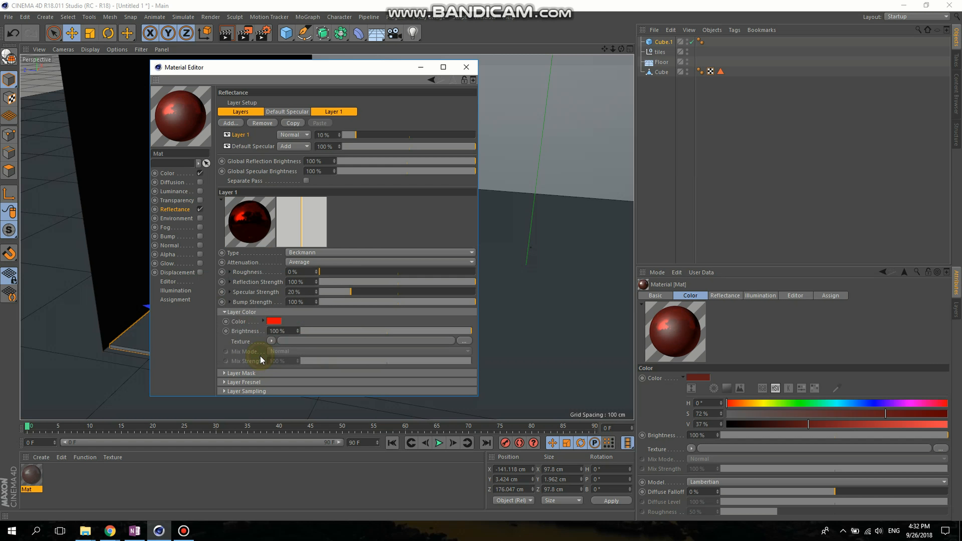
pyautogui.moveTo(469, 72); pyautogui.dragTo(471, 75)
pyautogui.click(471, 74)
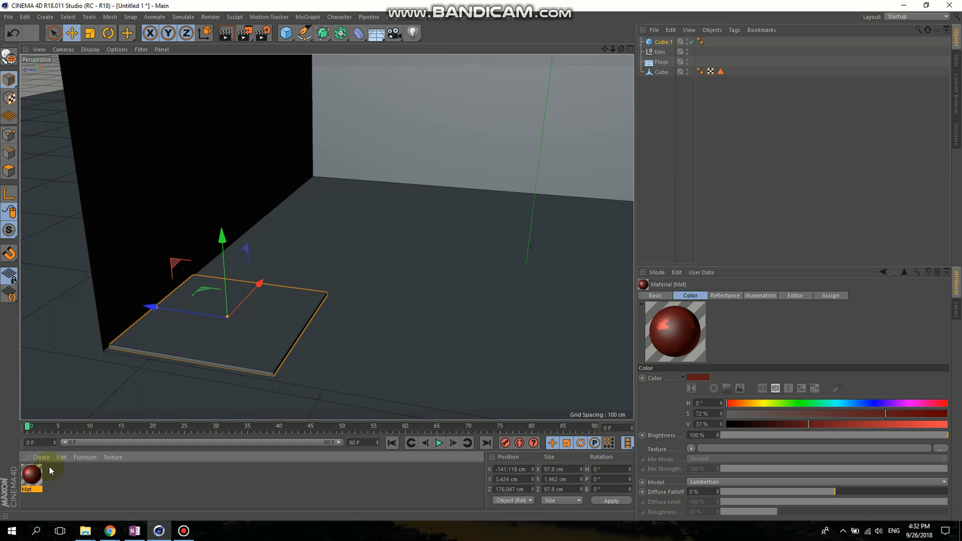
# Apply the dark red material to the corner slab and raise the slab to about 3.5 cm in Y.
pyautogui.moveTo(31, 477); pyautogui.dragTo(83, 429)
pyautogui.moveTo(168, 367); pyautogui.dragTo(200, 324)
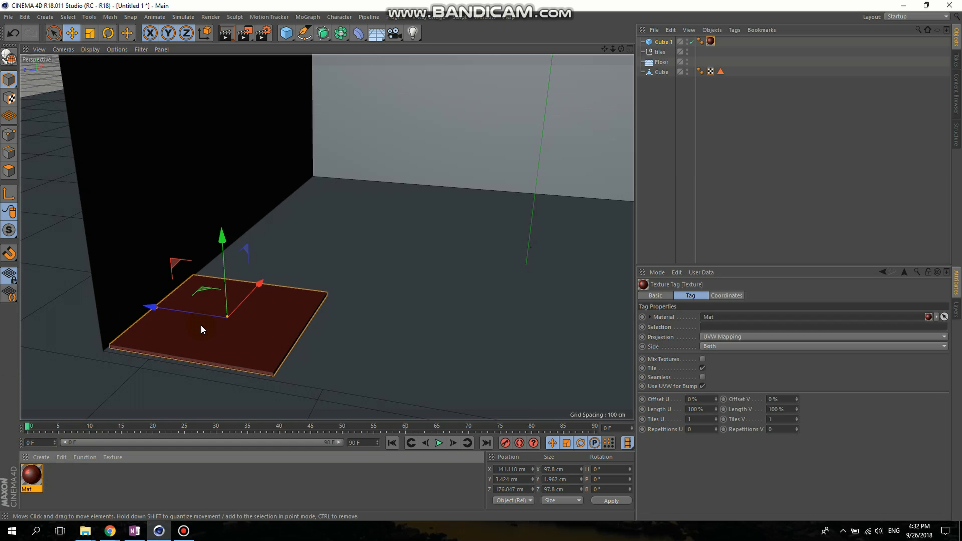
pyautogui.click(757, 161)
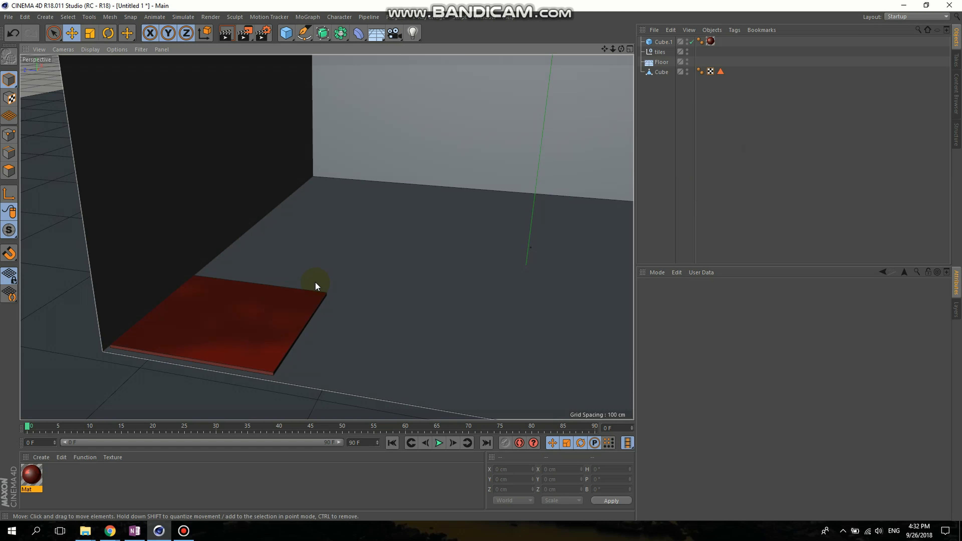
pyautogui.moveTo(317, 283)
pyautogui.keyDown('alt'); pyautogui.mouseDown()
pyautogui.moveTo(313, 333)
pyautogui.moveTo(287, 295)
pyautogui.moveTo(424, 267)
pyautogui.moveTo(317, 286)
pyautogui.mouseUp(); pyautogui.keyUp('alt')
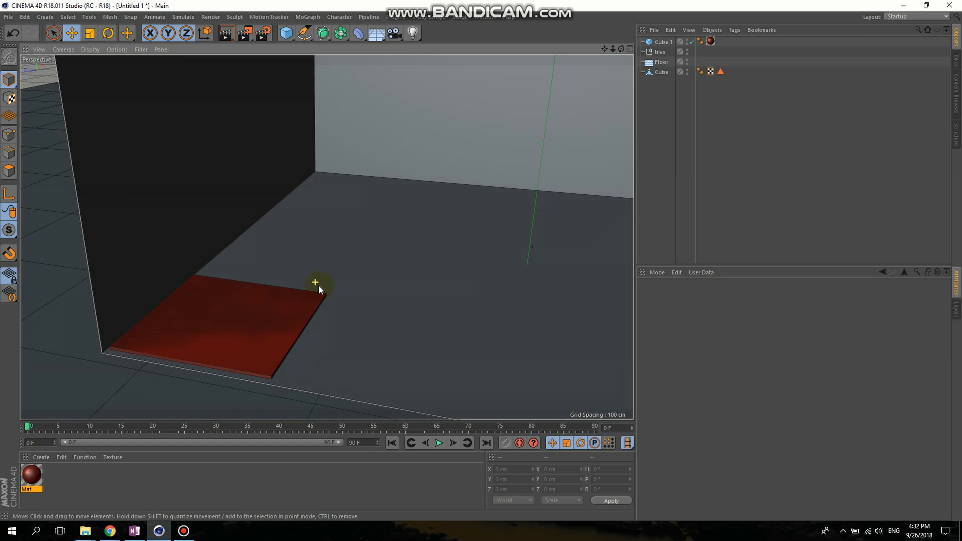
pyautogui.click(225, 314)
pyautogui.moveTo(221, 239); pyautogui.dragTo(220, 238)
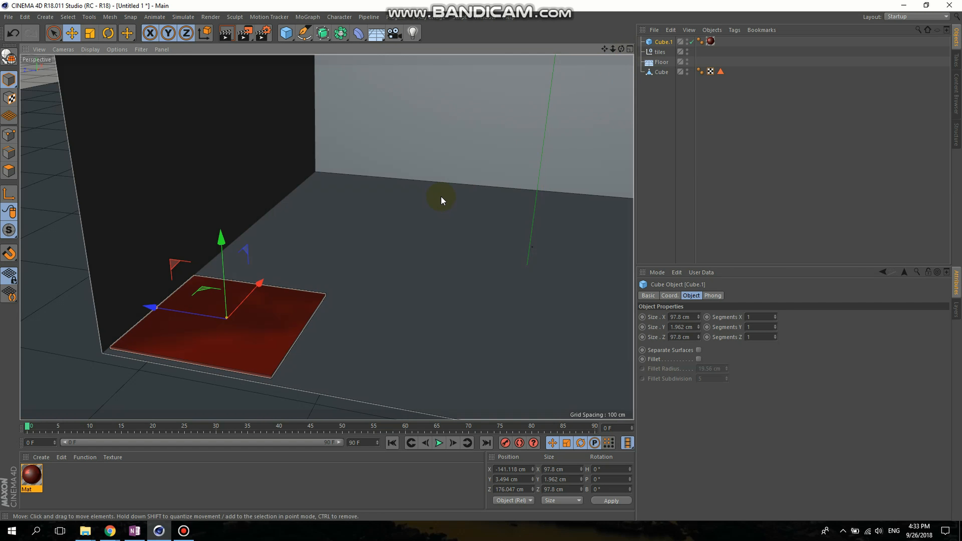
# In a full-size Top view, fit the slab tightly into the room's corner at about -142.6 cm in X and 177.2 cm in Z.
pyautogui.middleClick(441, 196)
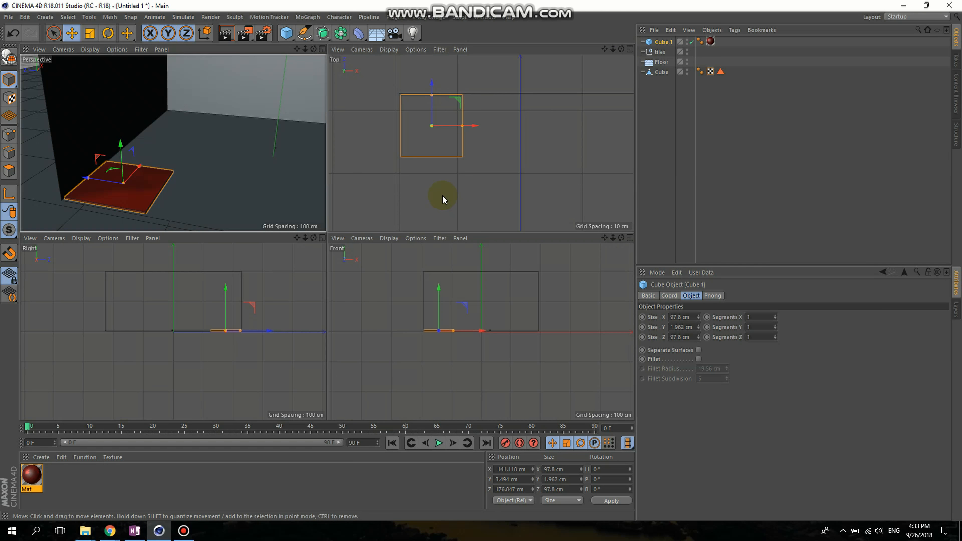
pyautogui.click(631, 50)
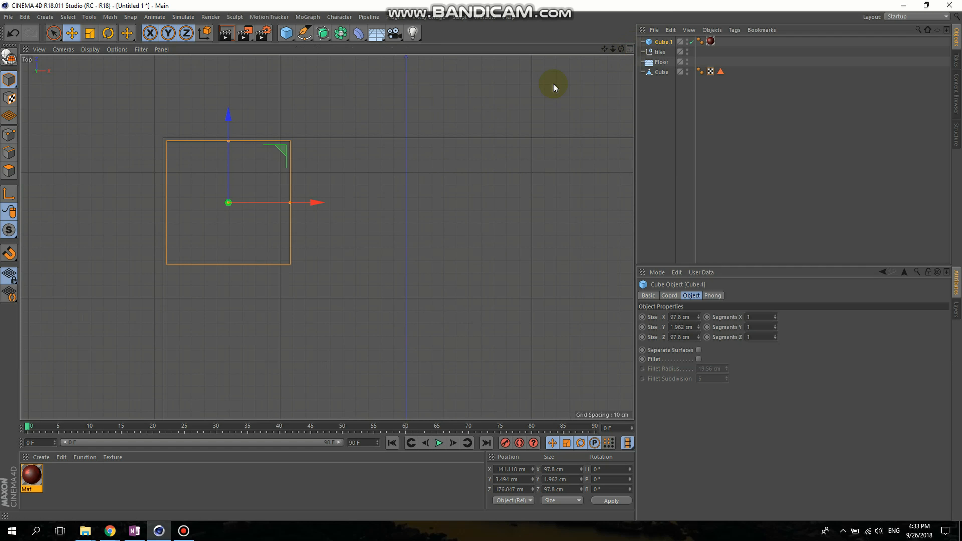
pyautogui.scroll(5, 256, 180)
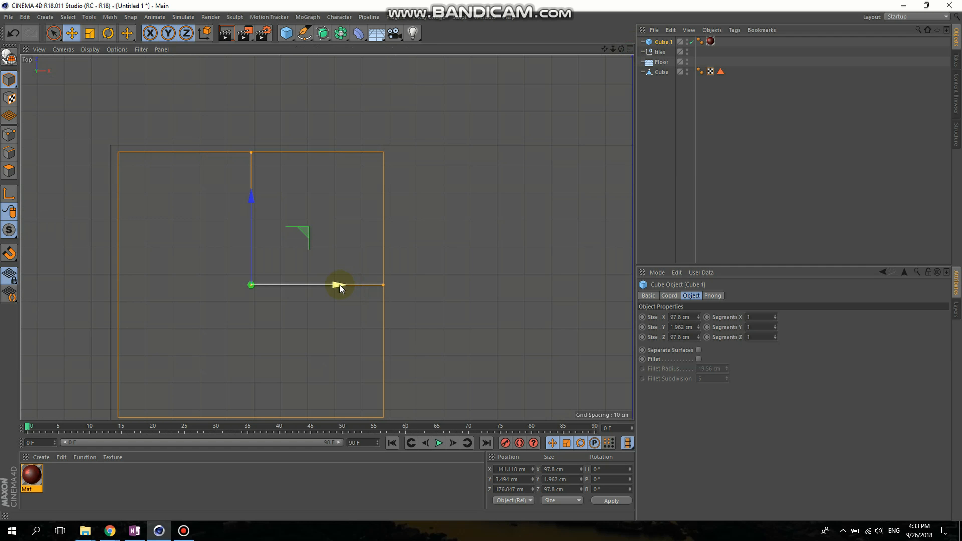
pyautogui.moveTo(340, 285)
pyautogui.mouseDown()
pyautogui.moveTo(353, 279)
pyautogui.moveTo(337, 277)
pyautogui.mouseUp()
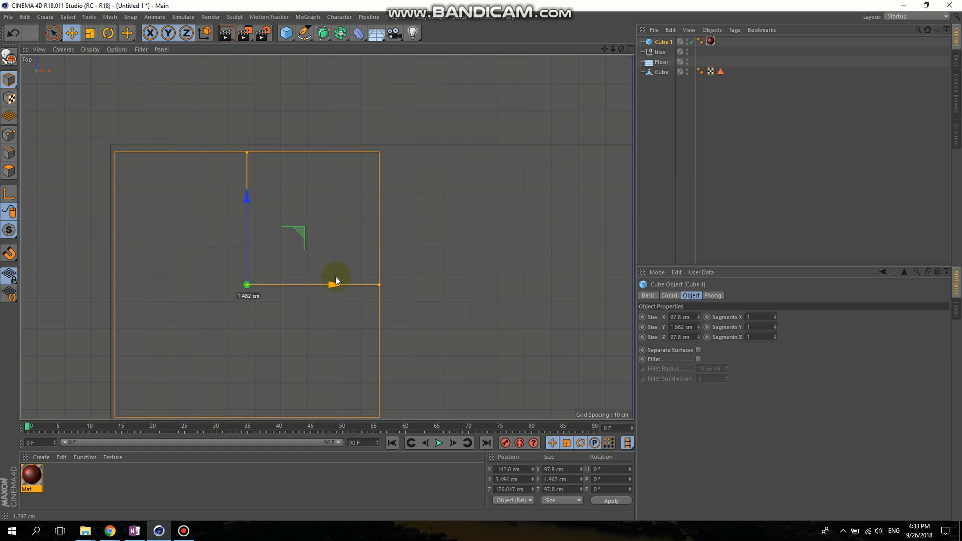
pyautogui.moveTo(247, 198); pyautogui.dragTo(246, 194)
pyautogui.scroll(-4, 317, 266)
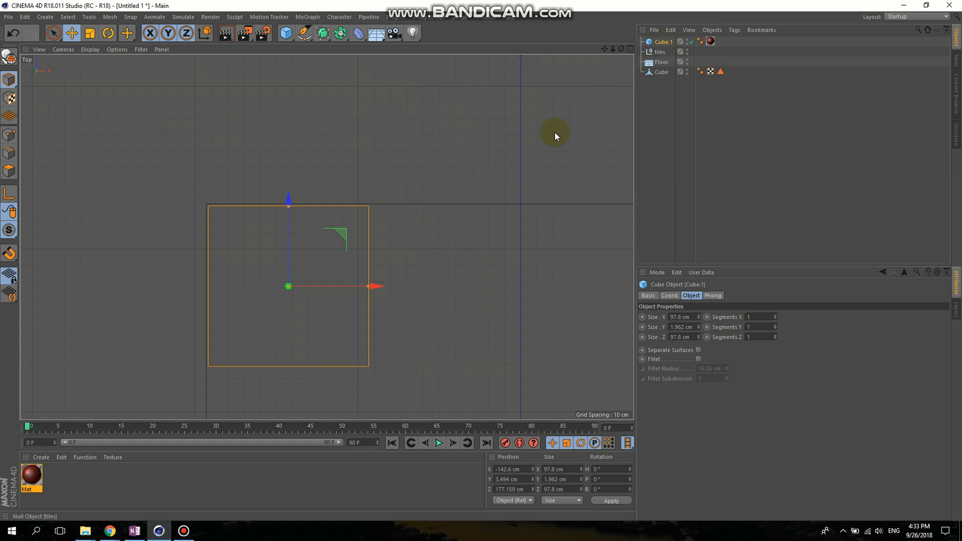
# Duplicate the corner tile three times along X with narrow gaps, placing the last copy at about 157.6 cm in X.
pyautogui.keyDown('ctrl'); pyautogui.moveTo(373, 295); pyautogui.dragTo(537, 271); pyautogui.keyUp('ctrl')
pyautogui.scroll(-1, 146, 278)
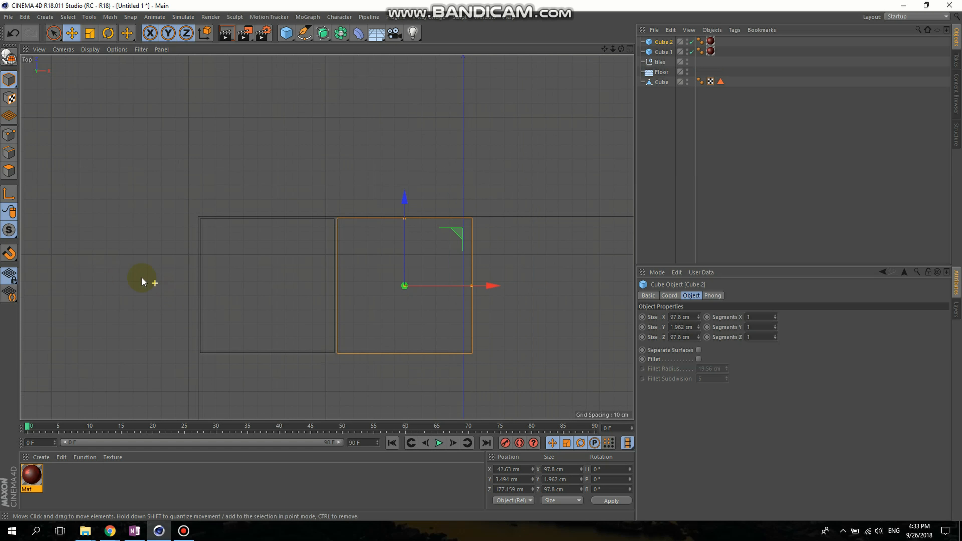
pyautogui.keyDown('alt'); pyautogui.moveTo(142, 277); pyautogui.dragTo(82, 273, button='middle'); pyautogui.keyUp('alt')
pyautogui.scroll(-2, 81, 272)
pyautogui.scroll(2, 280, 272)
pyautogui.keyDown('ctrl'); pyautogui.moveTo(334, 275); pyautogui.dragTo(604, 243); pyautogui.keyUp('ctrl')
pyautogui.keyDown('ctrl'); pyautogui.moveTo(381, 274); pyautogui.dragTo(514, 273); pyautogui.keyUp('ctrl')
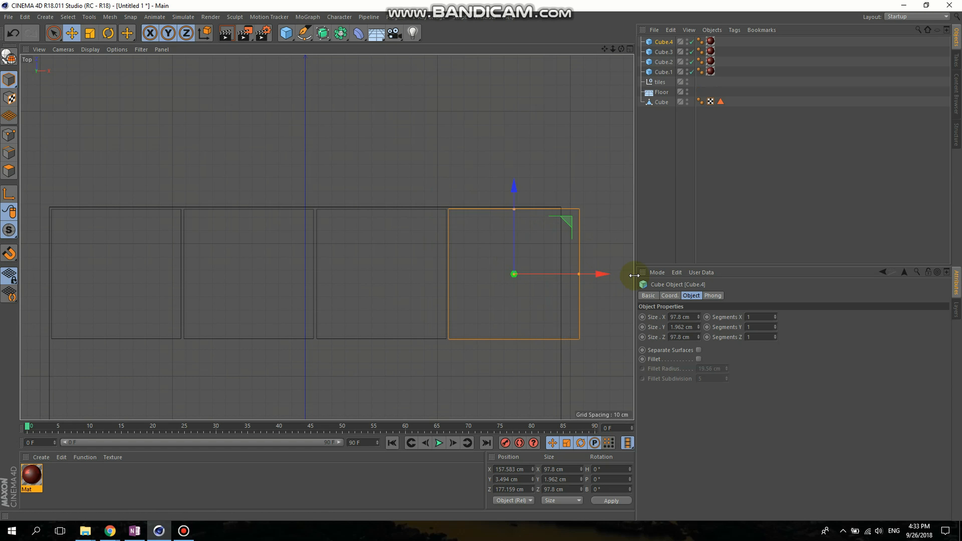
# Narrow the last tile to about 82.4 cm in X and place it at about 150.5 cm in X, inside the side wall.
pyautogui.scroll(3, 583, 284)
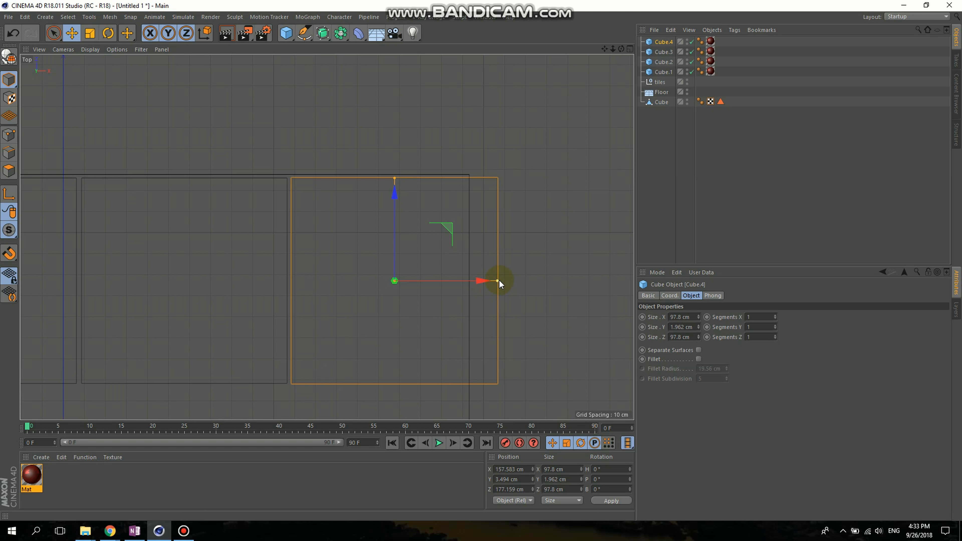
pyautogui.moveTo(500, 281); pyautogui.dragTo(464, 280)
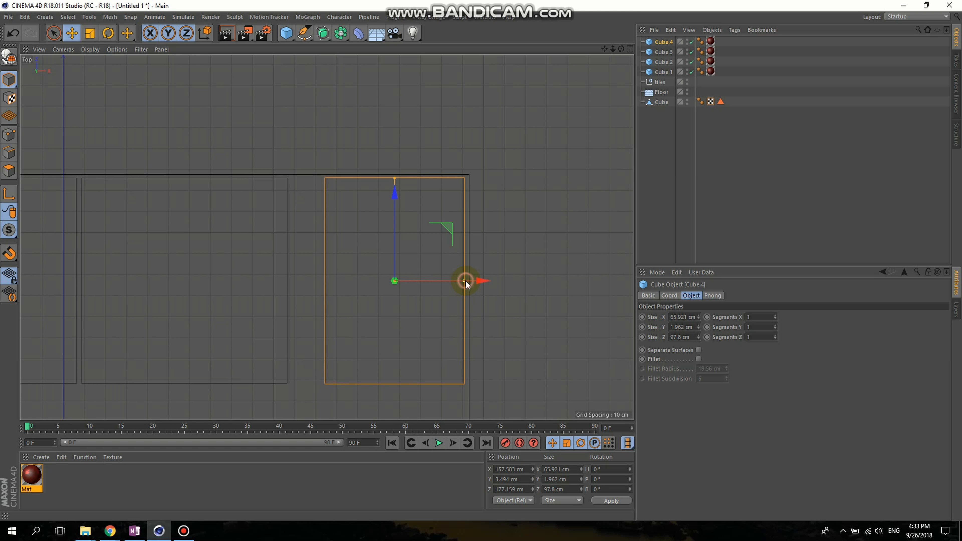
pyautogui.moveTo(466, 285)
pyautogui.mouseDown()
pyautogui.moveTo(453, 284)
pyautogui.moveTo(466, 284)
pyautogui.mouseUp()
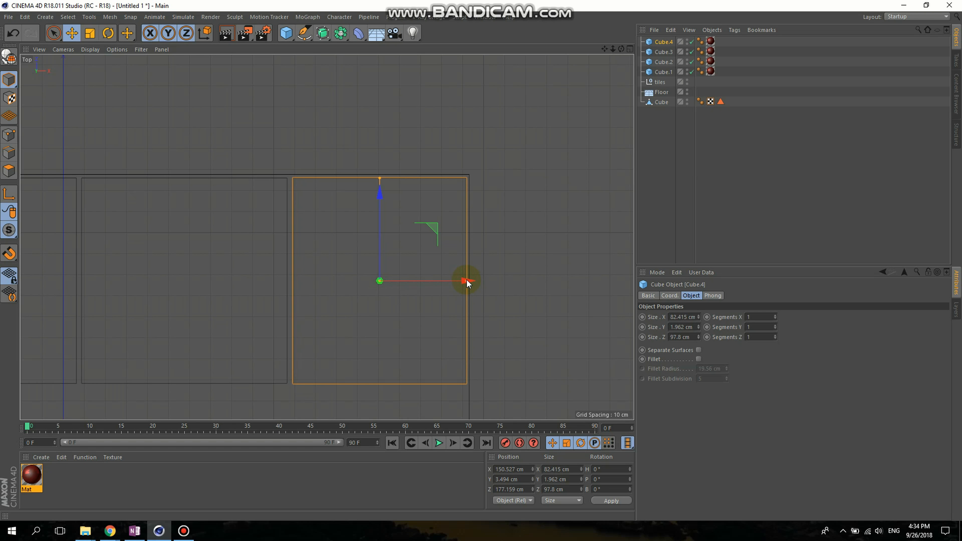
pyautogui.click(503, 283)
# Select all four tiles with Live Selection and duplicate the row twice along Z, placing the last row at about -27.8 cm.
pyautogui.scroll(-5, 502, 283)
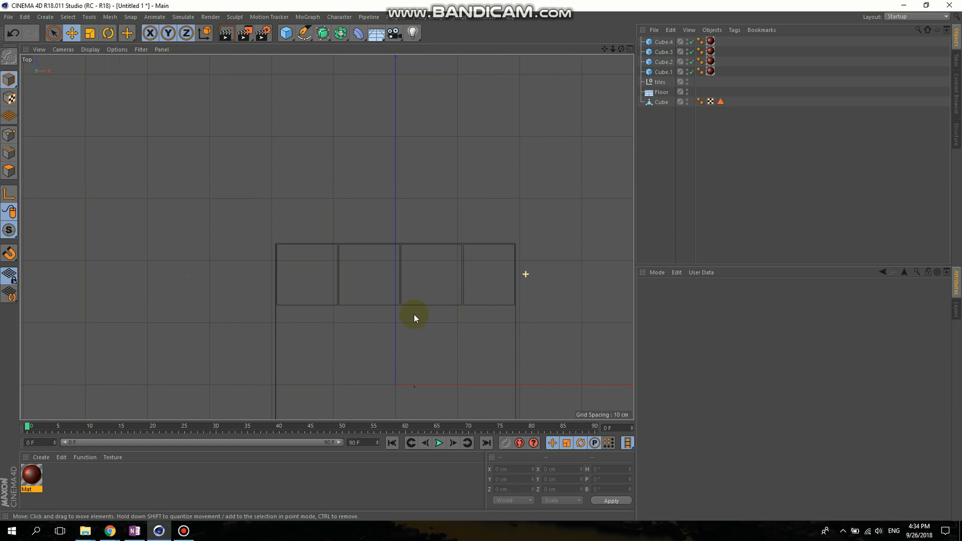
pyautogui.click(324, 319)
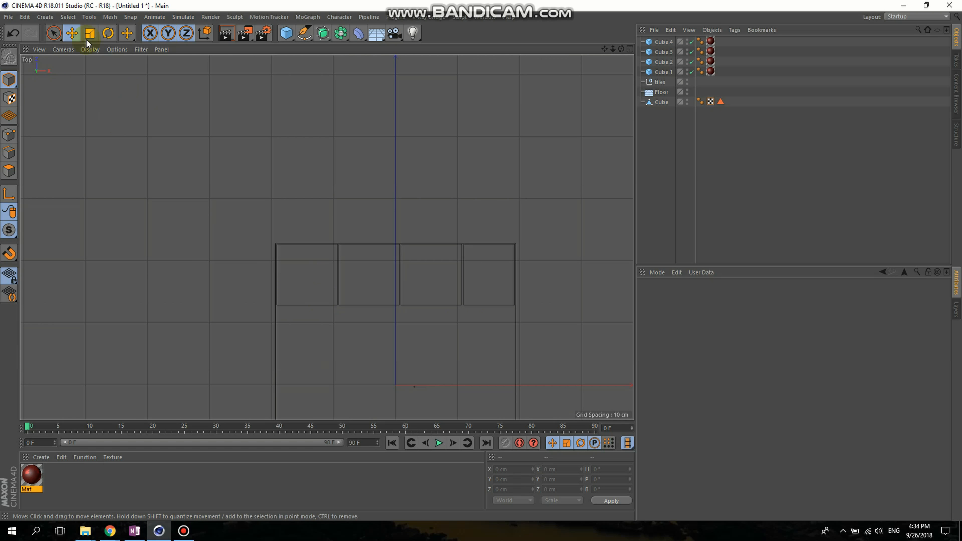
pyautogui.click(53, 33)
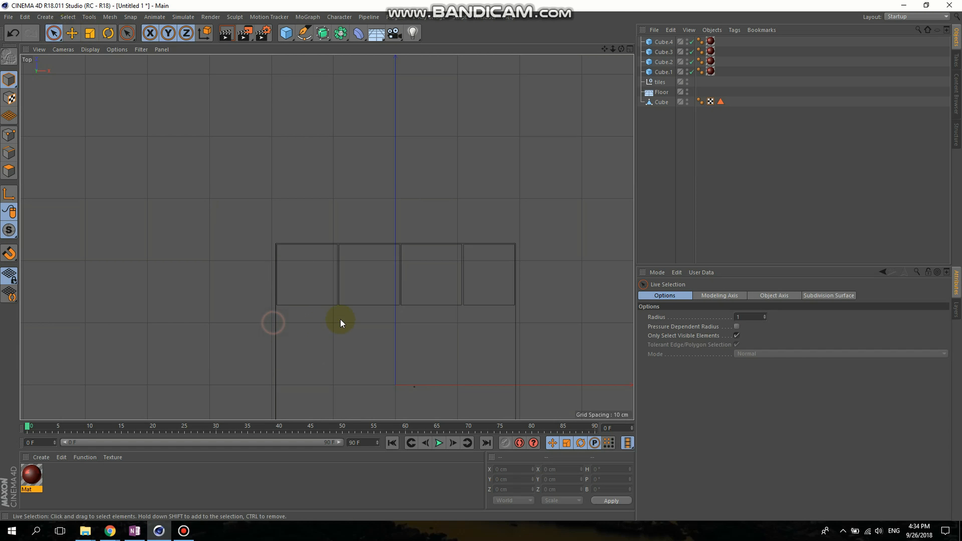
pyautogui.moveTo(317, 287); pyautogui.dragTo(319, 285, button='middle')
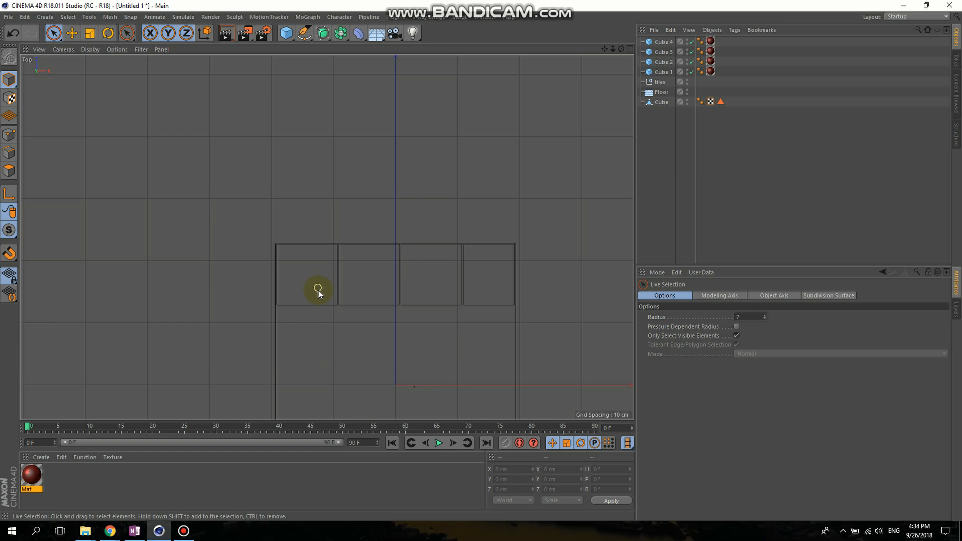
pyautogui.click(313, 304)
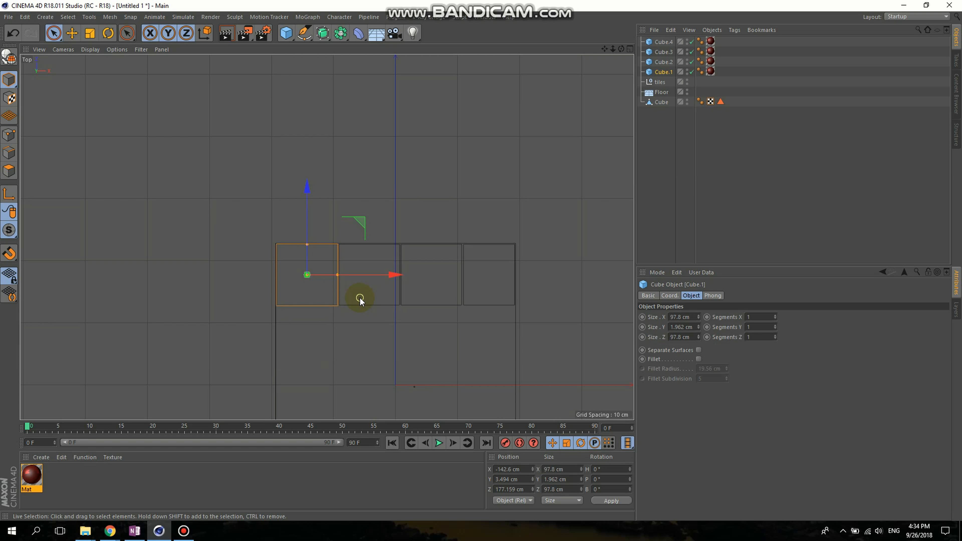
pyautogui.moveTo(361, 297)
pyautogui.mouseDown(button='middle')
pyautogui.moveTo(344, 190)
pyautogui.moveTo(351, 283)
pyautogui.mouseUp(button='middle')
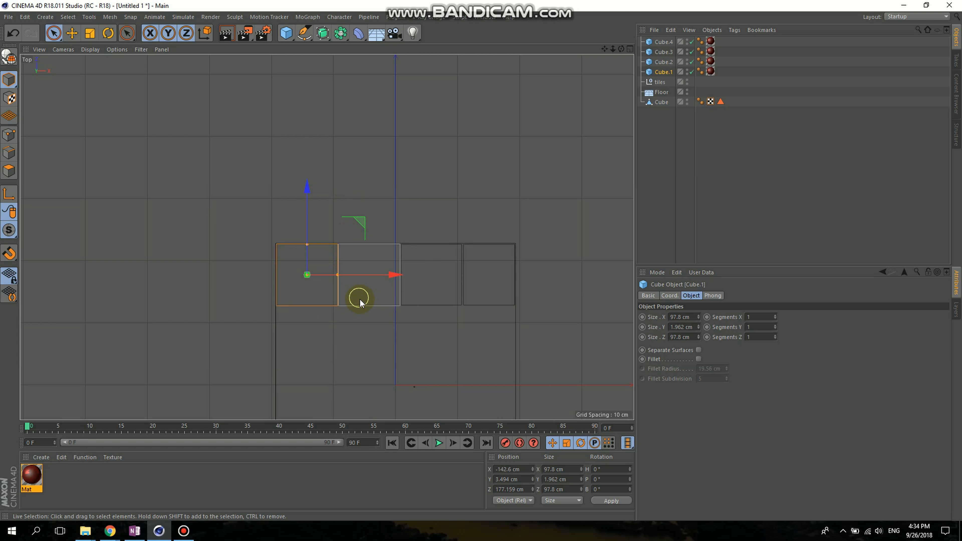
pyautogui.keyDown('shift'); pyautogui.click(469, 298); pyautogui.keyUp('shift')
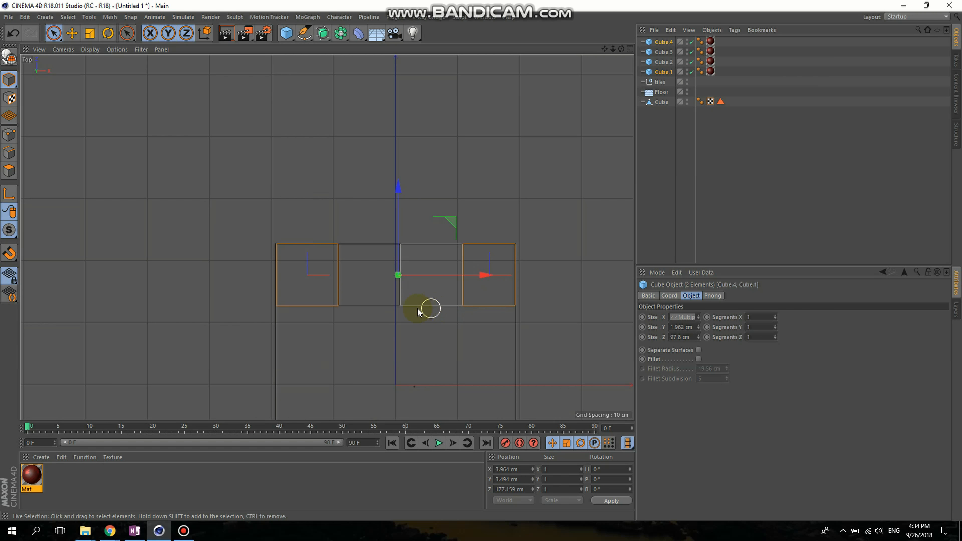
pyautogui.keyDown('shift'); pyautogui.click(367, 303); pyautogui.keyUp('shift')
pyautogui.keyDown('shift'); pyautogui.click(439, 305); pyautogui.keyUp('shift')
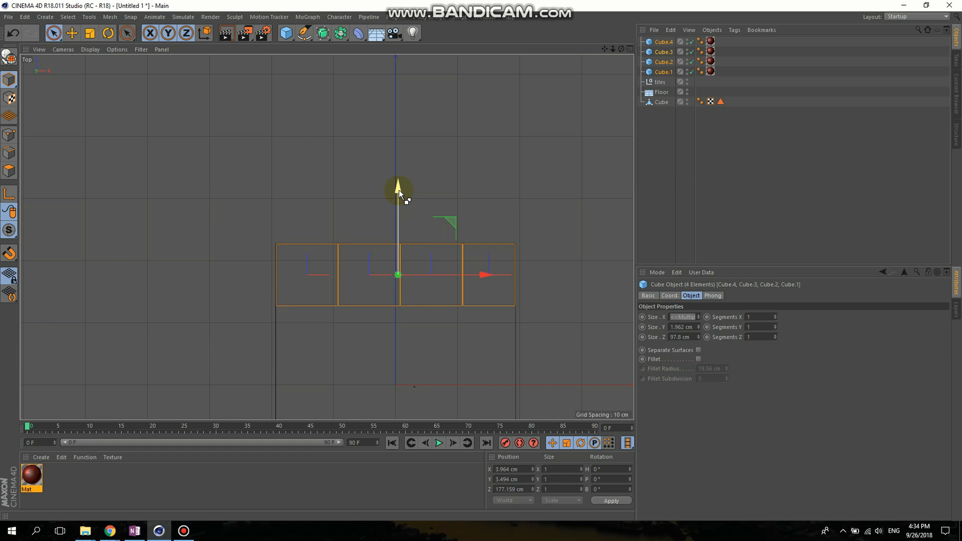
pyautogui.keyDown('ctrl'); pyautogui.moveTo(399, 189); pyautogui.dragTo(392, 318); pyautogui.keyUp('ctrl')
pyautogui.scroll(-5, 485, 307)
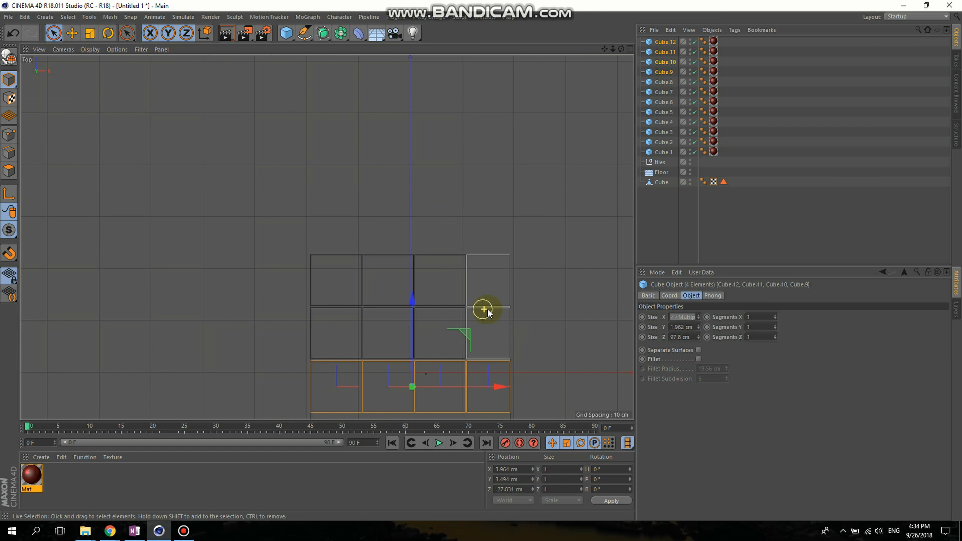
# Try duplicating the last tile row along Z to about -133.3 cm, then undo the copy.
pyautogui.scroll(8, 478, 376)
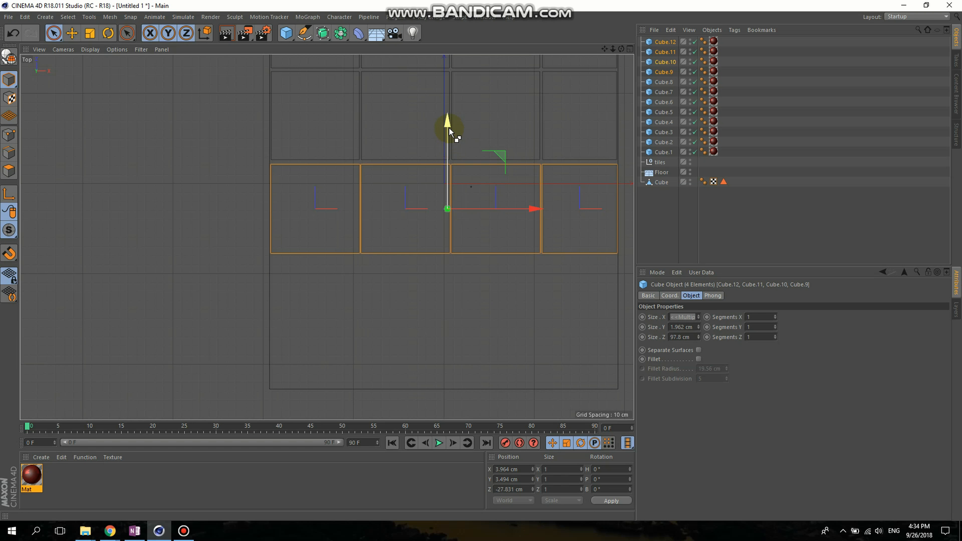
pyautogui.keyDown('ctrl'); pyautogui.moveTo(447, 128); pyautogui.dragTo(447, 220); pyautogui.keyUp('ctrl')
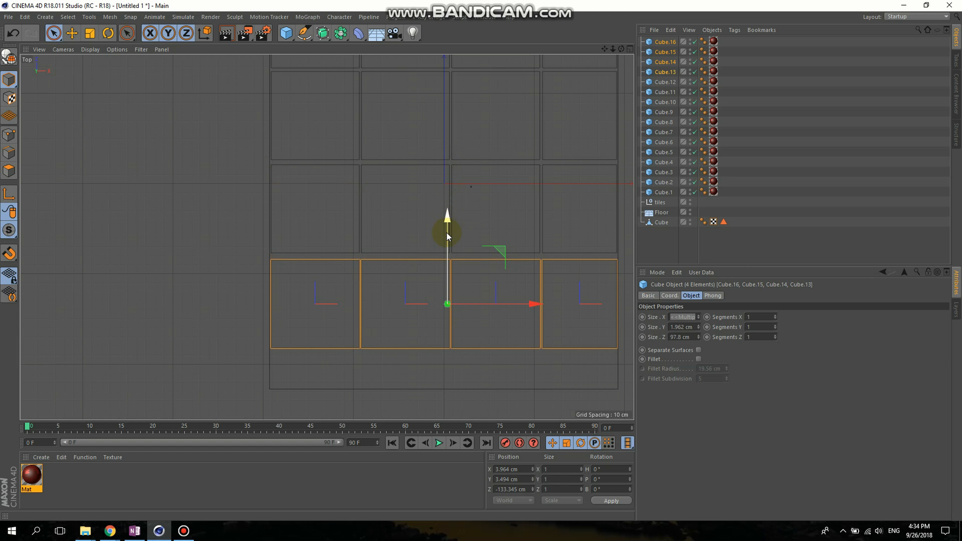
pyautogui.hotkey('ctrl', 'z')
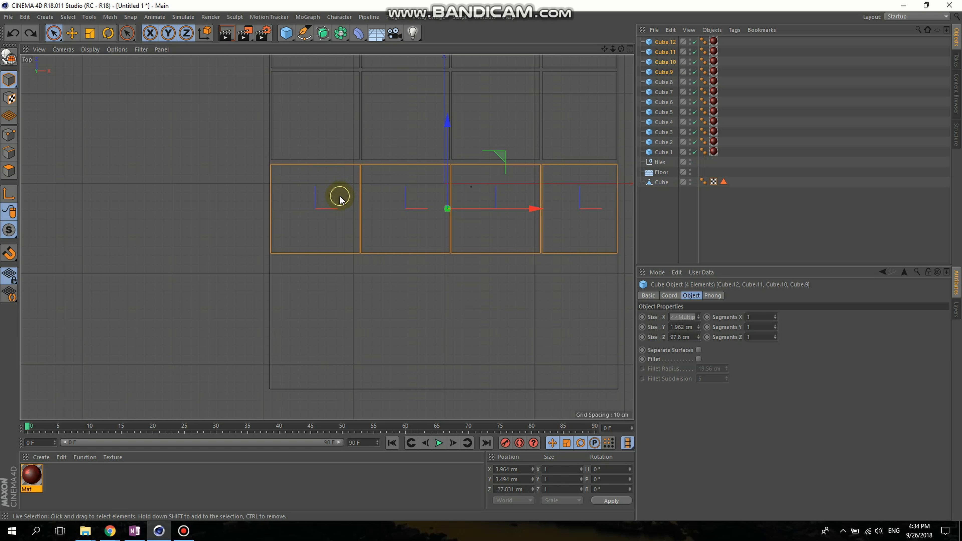
# Duplicate the selected row of four tiles twice along Z, placing the last row at about -225.5 cm.
pyautogui.moveTo(446, 124); pyautogui.dragTo(448, 303)
pyautogui.scroll(-3, 356, 295)
pyautogui.scroll(5, 360, 302)
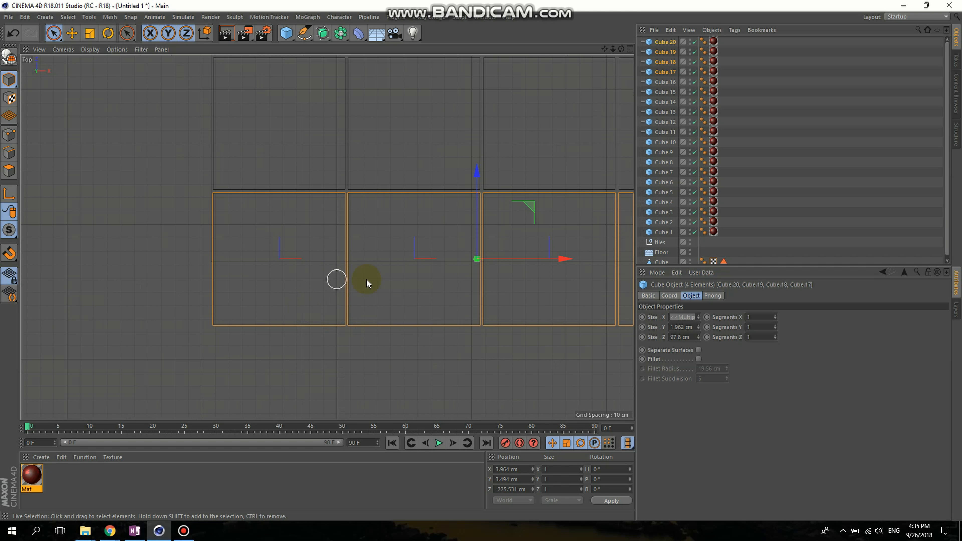
pyautogui.scroll(-2, 250, 278)
# Shorten the last row's corner tile at the negative X end to about 48.3 cm in Z and place it at about -201.3 cm in Z.
pyautogui.click(249, 279)
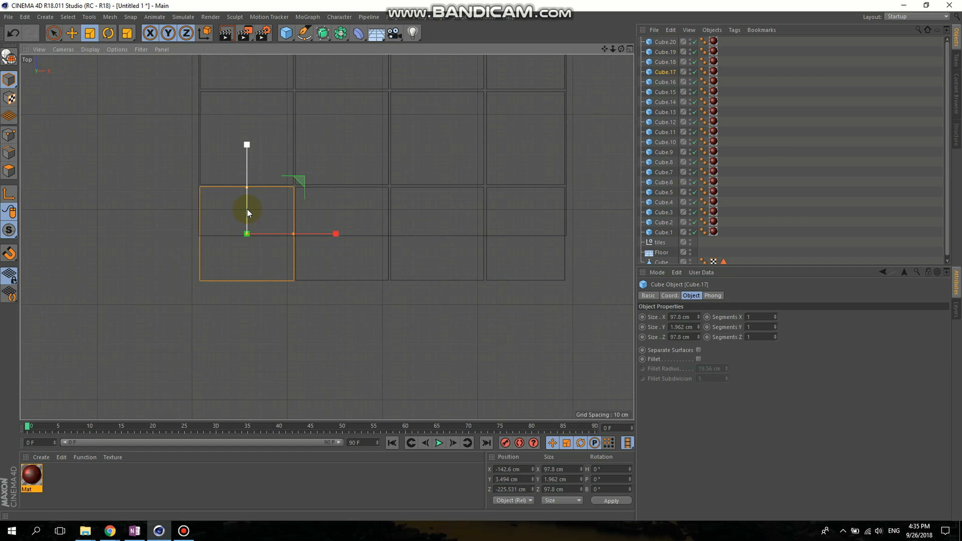
pyautogui.moveTo(246, 188); pyautogui.dragTo(246, 214)
pyautogui.press('e')
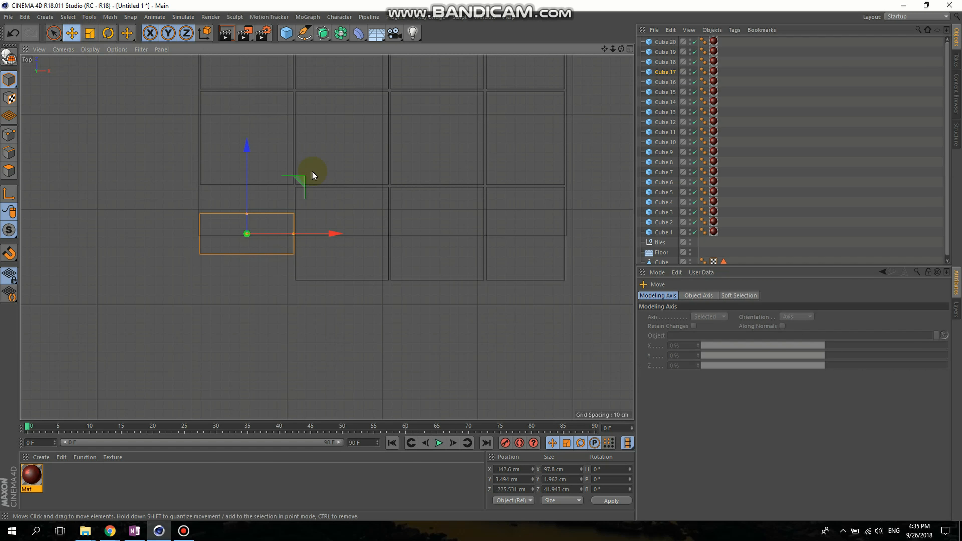
pyautogui.moveTo(247, 146); pyautogui.dragTo(249, 111)
pyautogui.scroll(5, 246, 226)
pyautogui.click(440, 168)
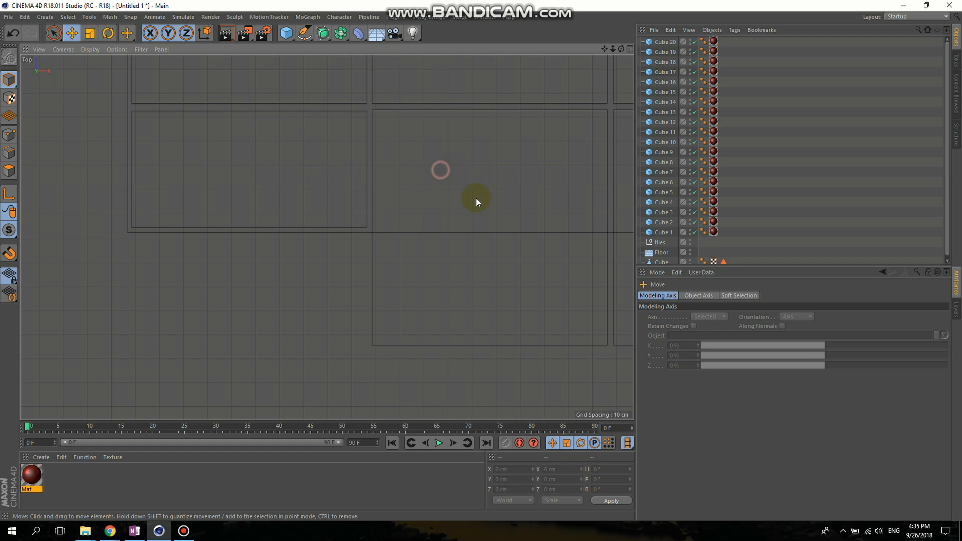
# Delete the two full-size middle tiles of the last row, keeping the tiles at both ends.
pyautogui.scroll(-5, 292, 269)
pyautogui.click(286, 278)
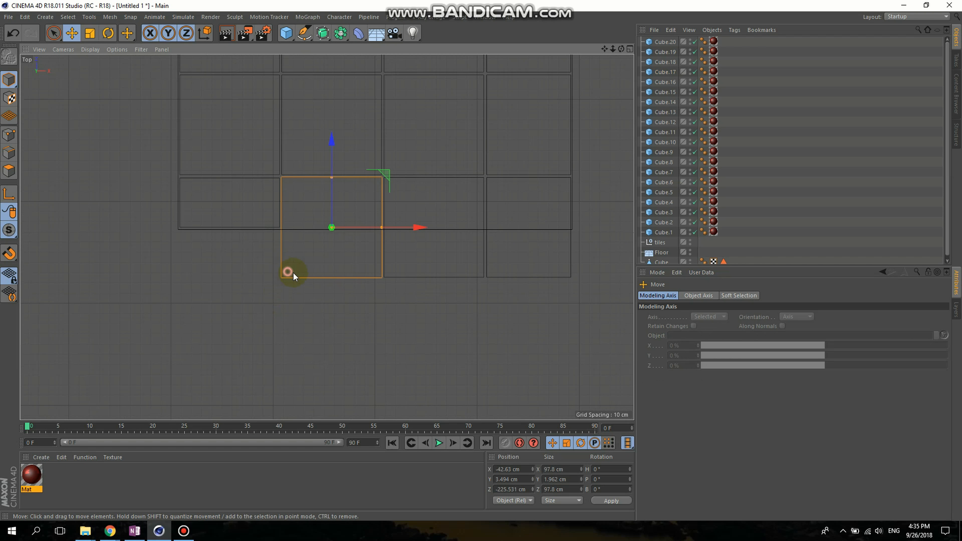
pyautogui.keyDown('shift'); pyautogui.click(450, 276); pyautogui.keyUp('shift')
pyautogui.keyDown('shift'); pyautogui.click(521, 271); pyautogui.keyUp('shift')
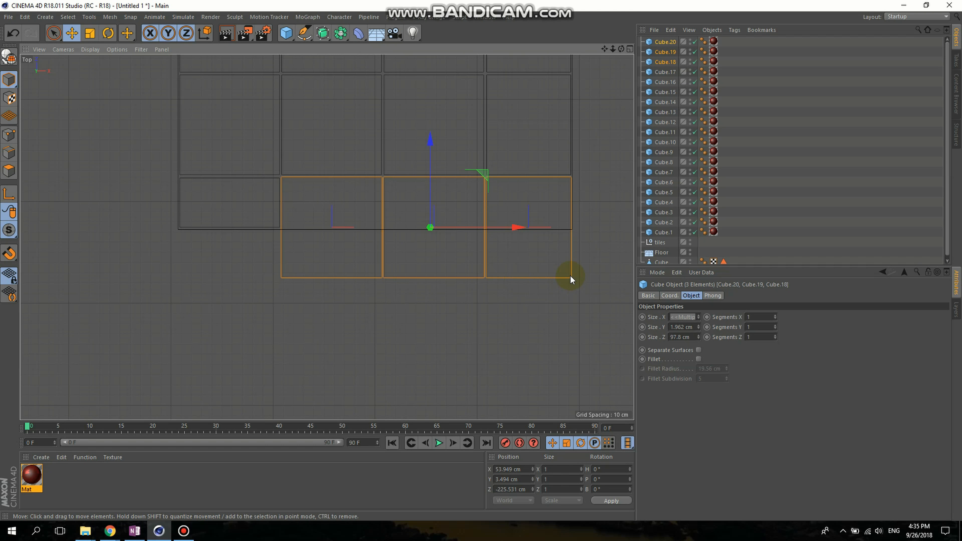
pyautogui.keyDown('shift'); pyautogui.click(526, 263); pyautogui.keyUp('shift')
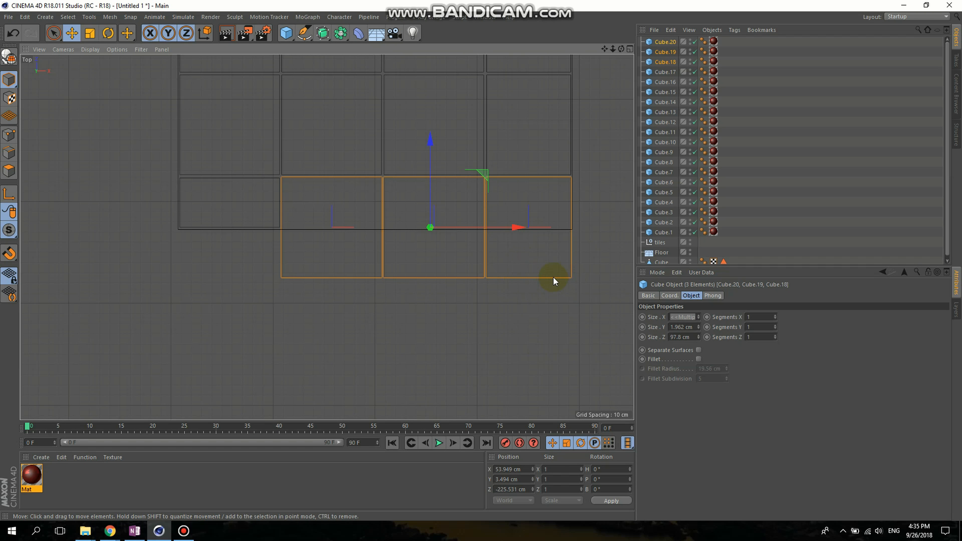
pyautogui.keyDown('ctrl'); pyautogui.click(567, 278); pyautogui.keyUp('ctrl')
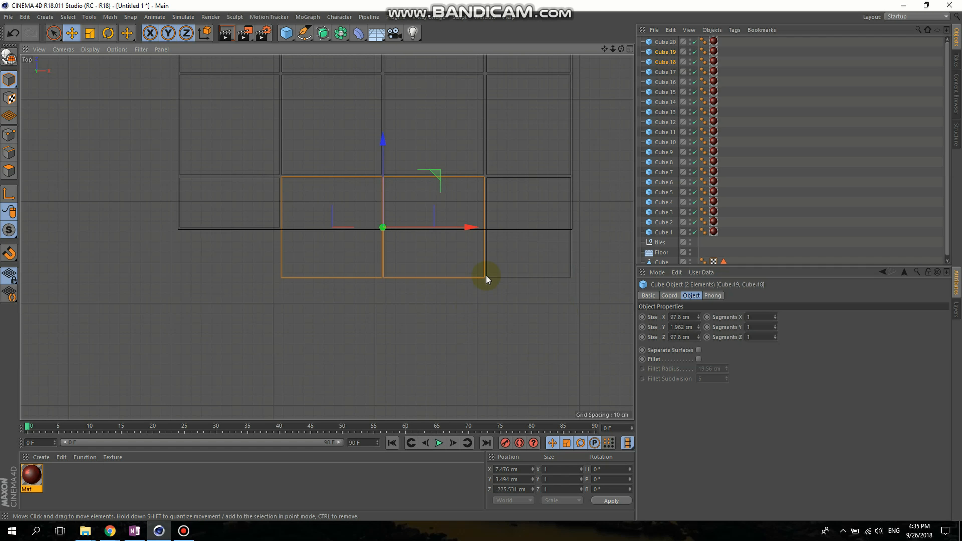
pyautogui.keyDown('shift'); pyautogui.click(533, 264); pyautogui.keyUp('shift')
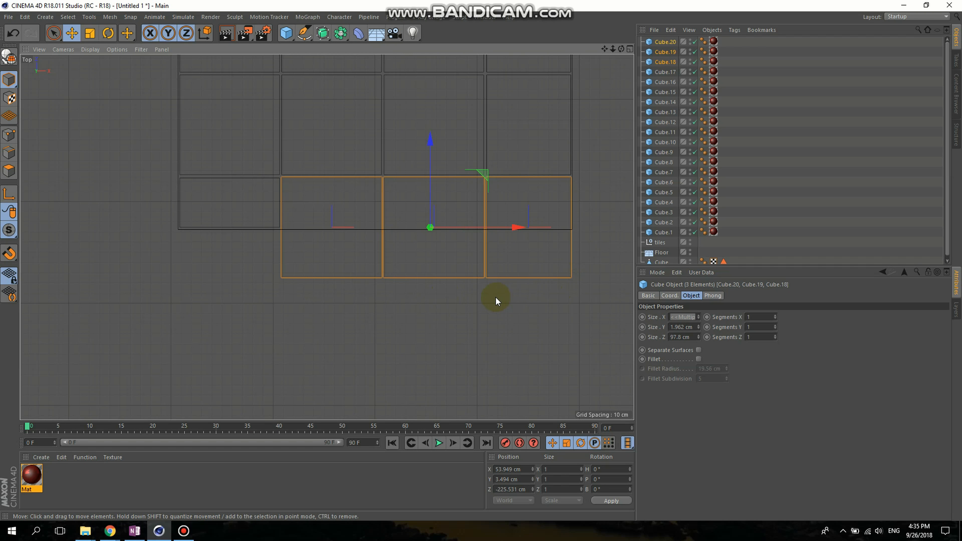
pyautogui.keyDown('ctrl'); pyautogui.click(568, 271); pyautogui.keyUp('ctrl')
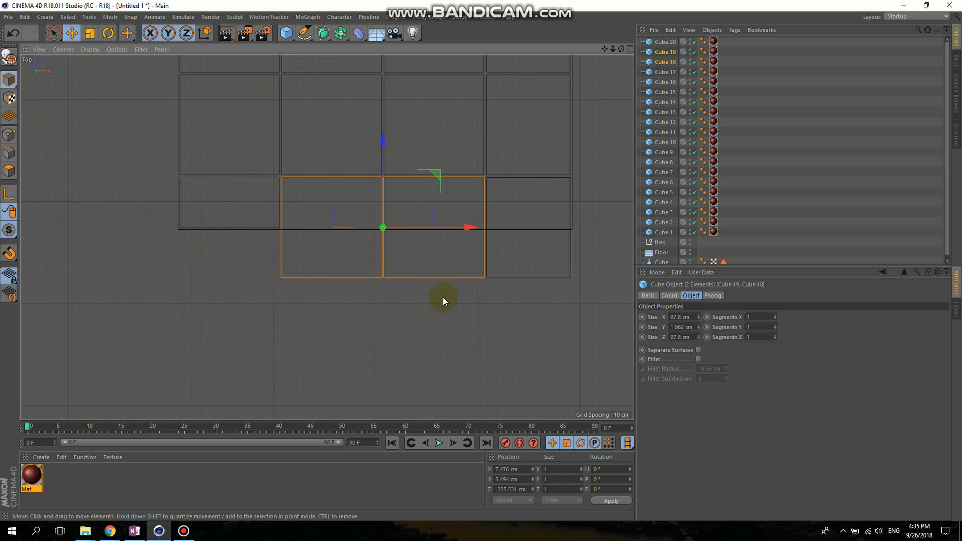
pyautogui.press('Delete')
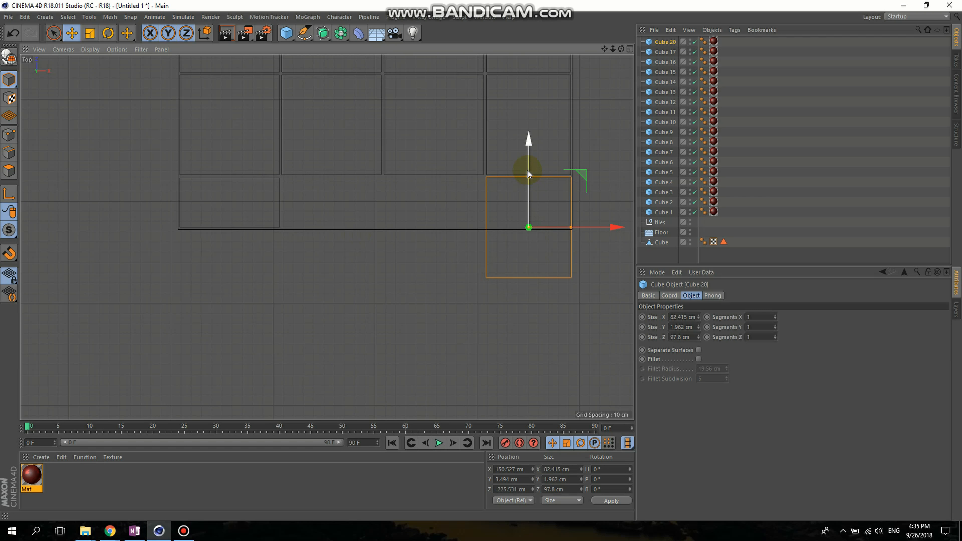
# Shorten the last row's narrow end tile to about 50.2 cm in Z and place it at about -201.3 cm in Z.
pyautogui.scroll(5, 527, 170)
pyautogui.moveTo(520, 152); pyautogui.dragTo(516, 240)
pyautogui.moveTo(517, 190); pyautogui.dragTo(521, 127)
pyautogui.moveTo(516, 177); pyautogui.dragTo(519, 152)
pyautogui.scroll(-5, 472, 199)
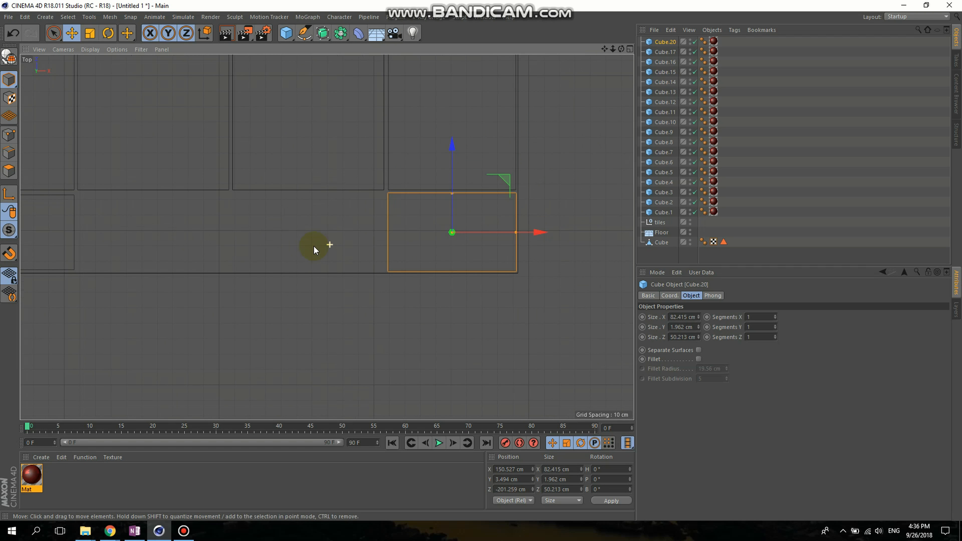
# Duplicate the last row's shortened corner tile twice along X to fill the gap, placing the last copy at about 58.6 cm in X.
pyautogui.click(109, 238)
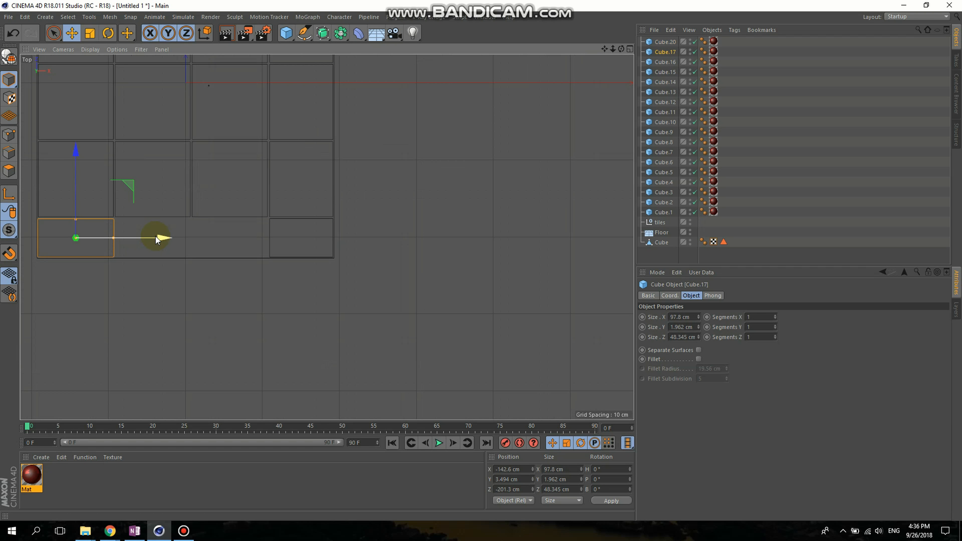
pyautogui.keyDown('ctrl'); pyautogui.moveTo(159, 238); pyautogui.dragTo(313, 240); pyautogui.keyUp('ctrl')
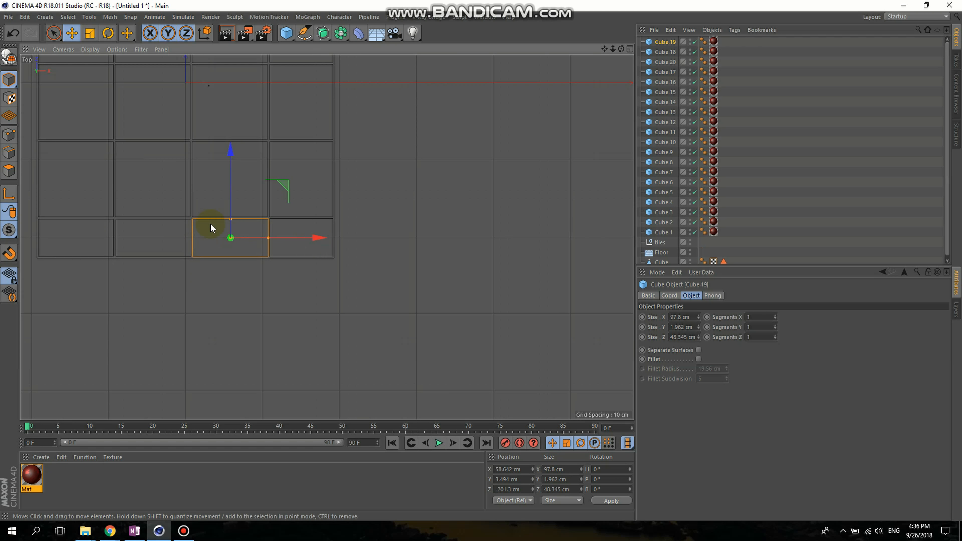
pyautogui.scroll(5, 178, 232)
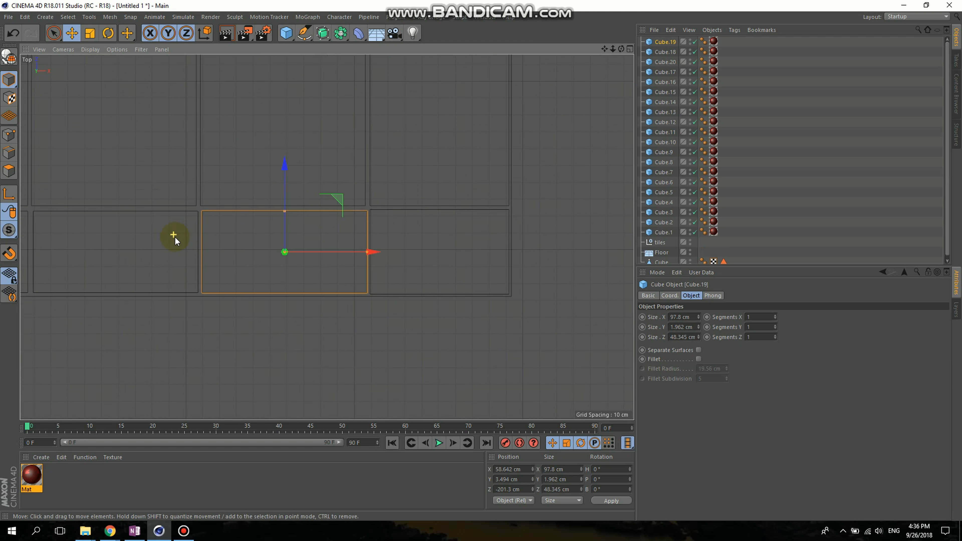
pyautogui.click(358, 372)
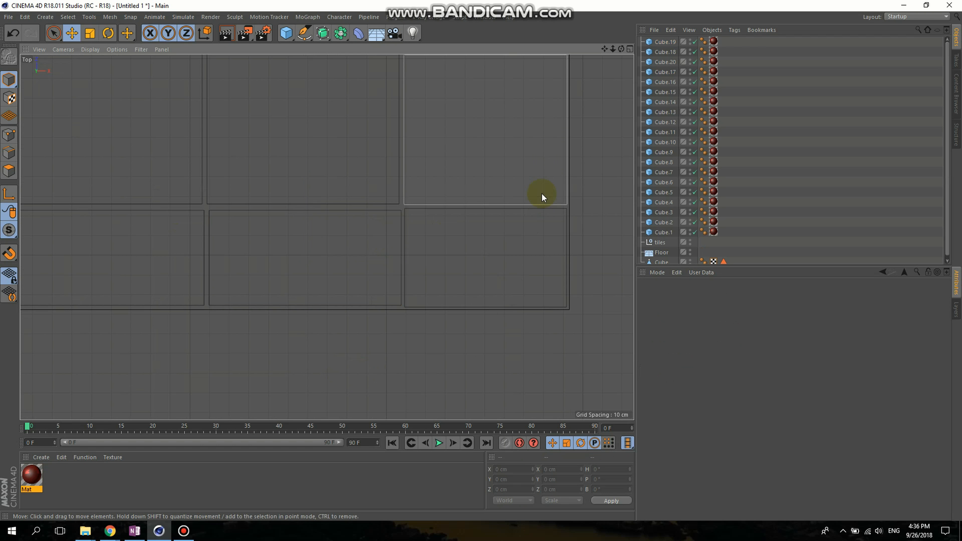
# Examine the tiled floor and the room from several angles in the Perspective view.
pyautogui.click(629, 49)
pyautogui.click(322, 49)
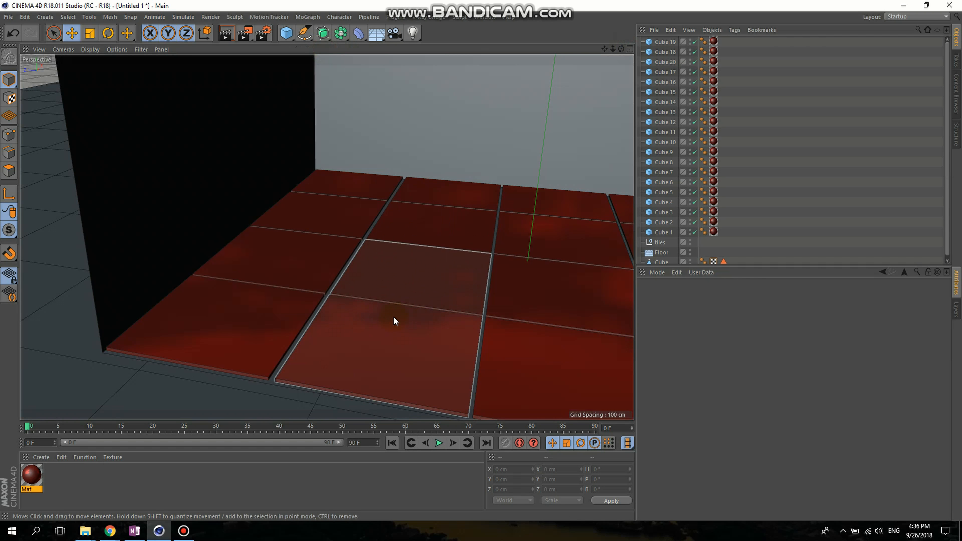
pyautogui.scroll(-10, 393, 318)
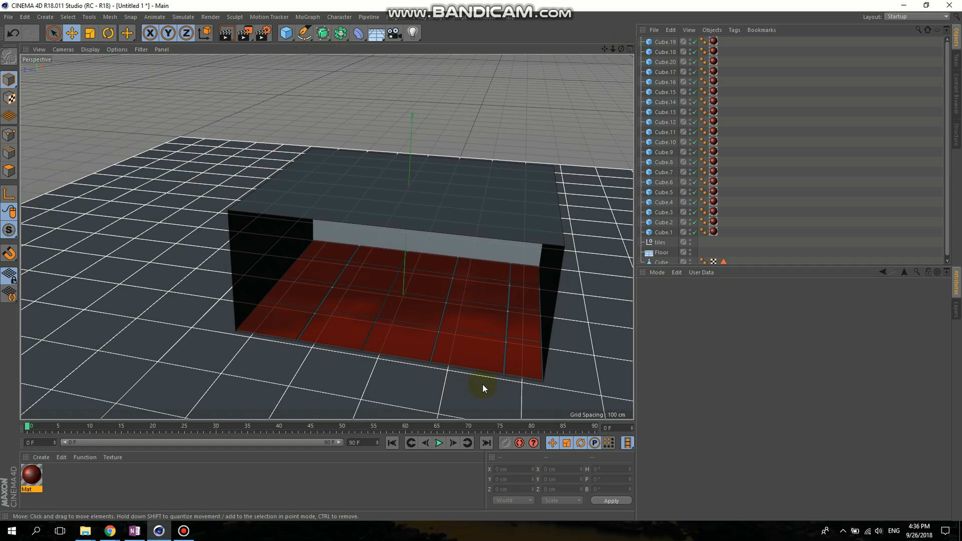
pyautogui.scroll(7, 504, 377)
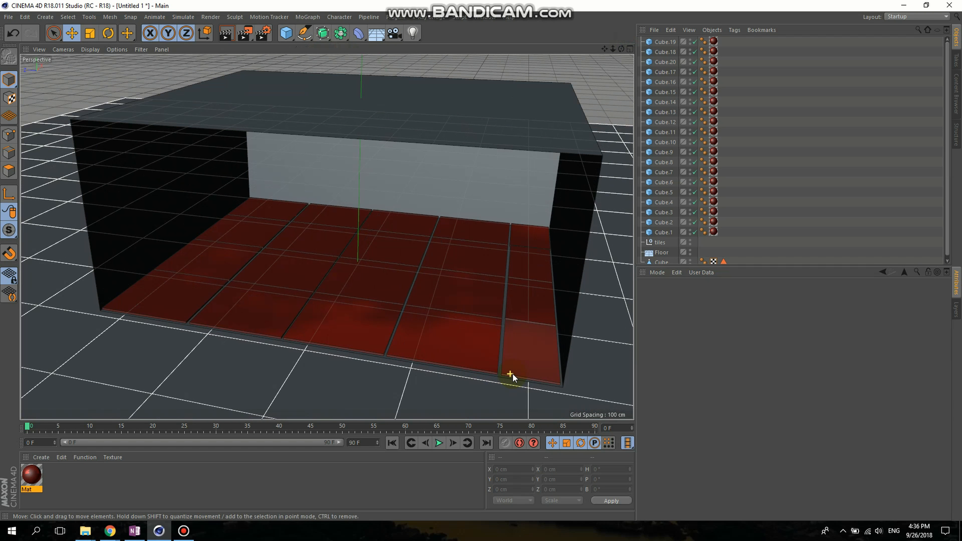
pyautogui.keyDown('alt'); pyautogui.moveTo(354, 325); pyautogui.dragTo(331, 299); pyautogui.keyUp('alt')
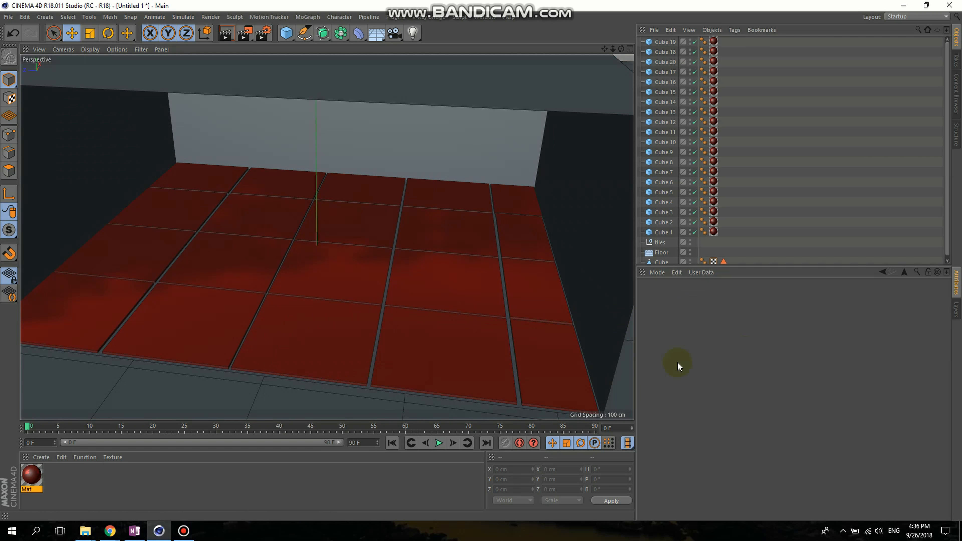
pyautogui.click(373, 337)
pyautogui.click(798, 358)
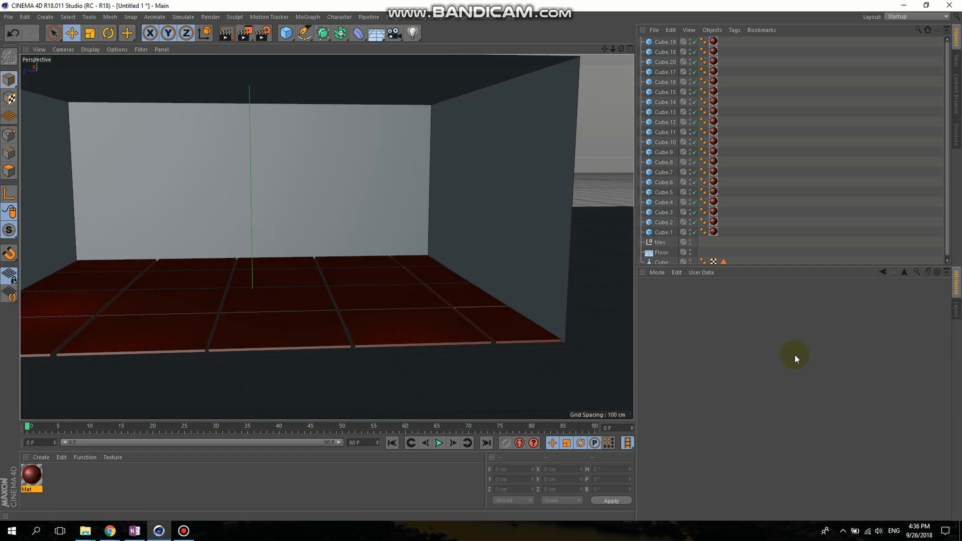
pyautogui.keyDown('alt'); pyautogui.moveTo(409, 309); pyautogui.dragTo(472, 359, button='middle'); pyautogui.keyUp('alt')
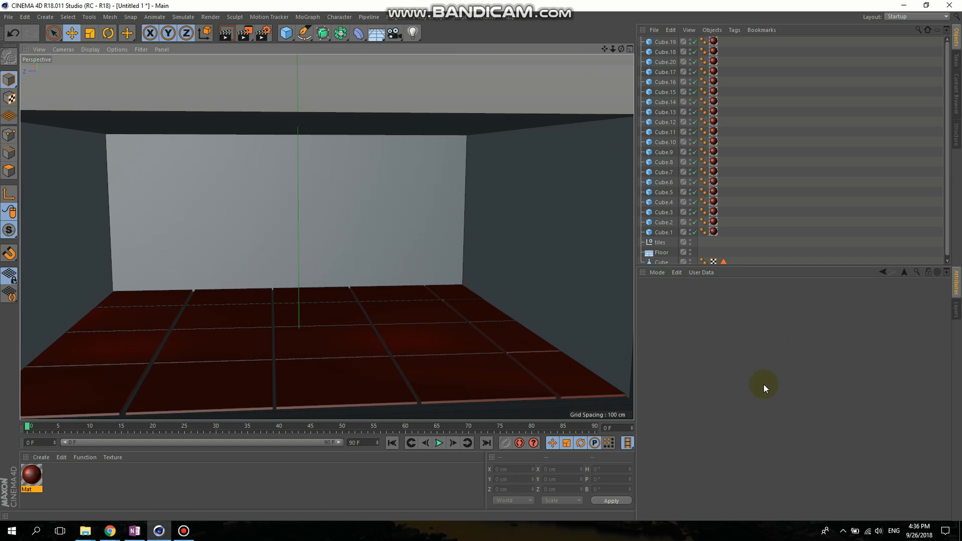
pyautogui.click(775, 384)
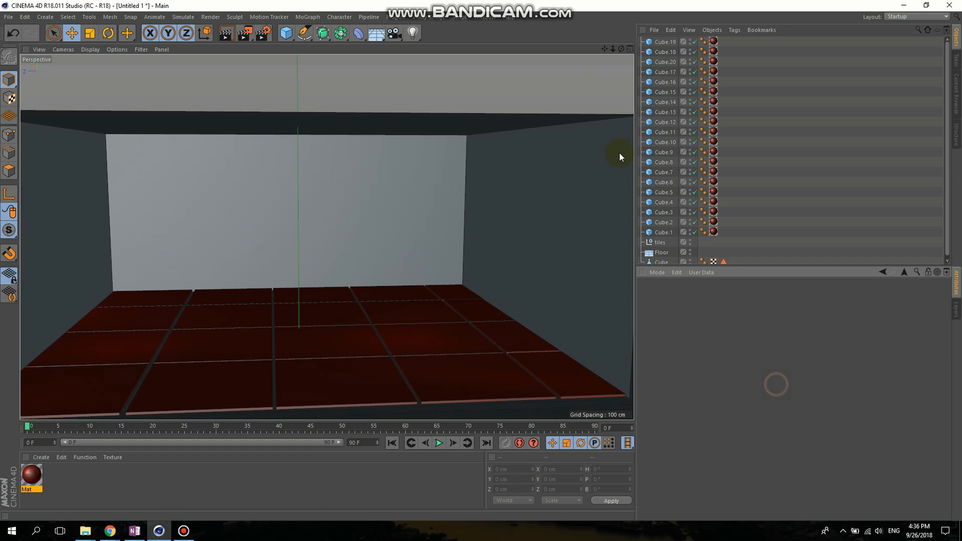
# Add an omni light and raise it to about 125.4 cm in Y, undoing the accidental sideways shift.
pyautogui.click(412, 33)
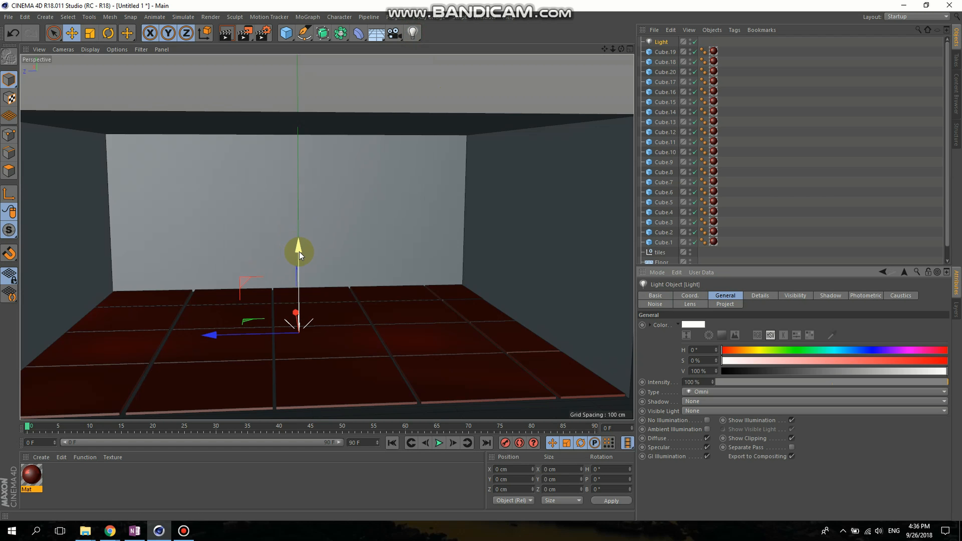
pyautogui.moveTo(299, 252); pyautogui.dragTo(298, 118)
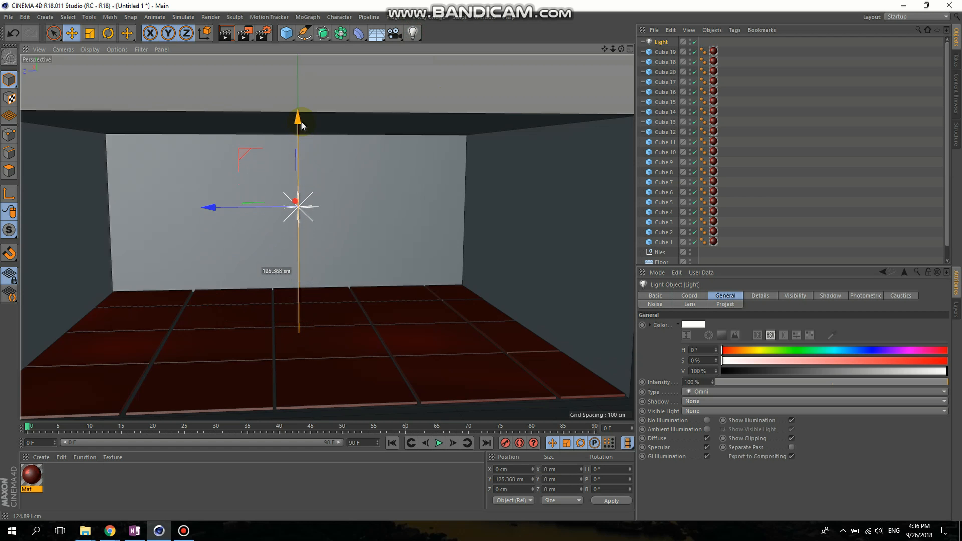
pyautogui.moveTo(372, 217)
pyautogui.mouseDown()
pyautogui.moveTo(382, 226)
pyautogui.moveTo(384, 217)
pyautogui.mouseUp()
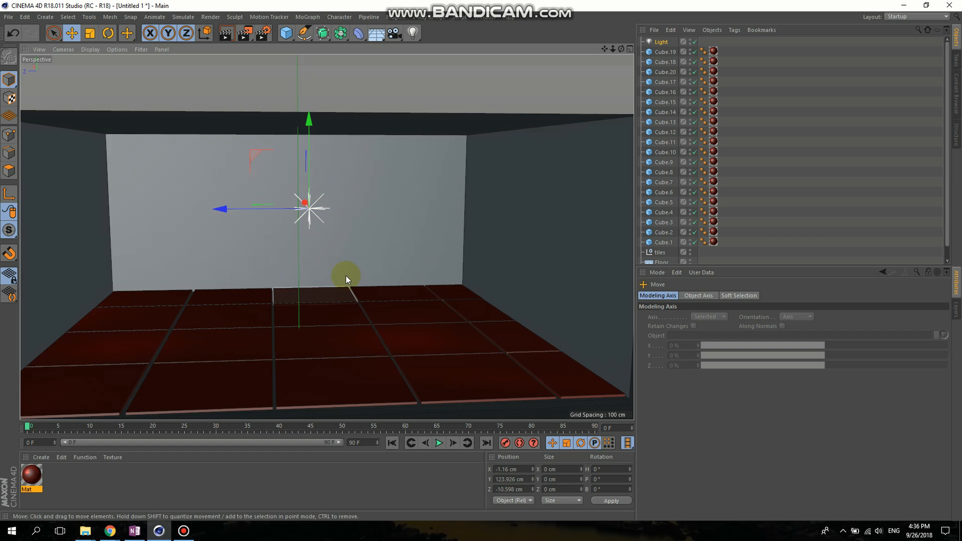
pyautogui.hotkey('ctrl', 'z')
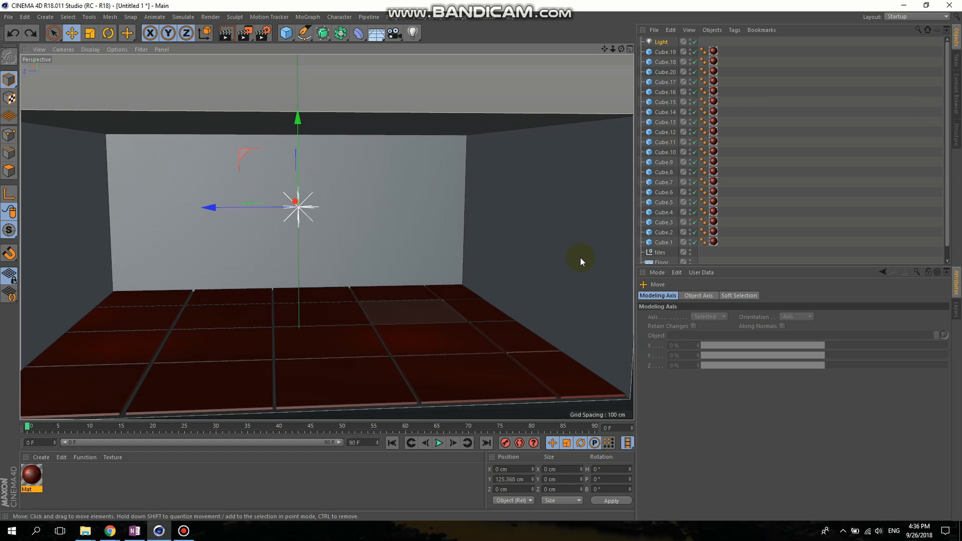
# Set the light's shadow type to Shadow Maps (Soft).
pyautogui.click(661, 41)
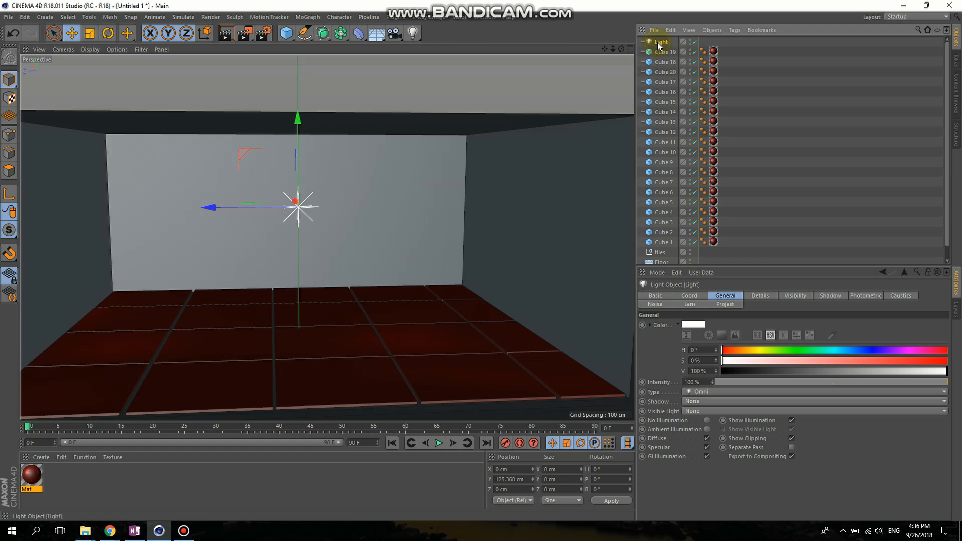
pyautogui.click(711, 403)
pyautogui.click(715, 425)
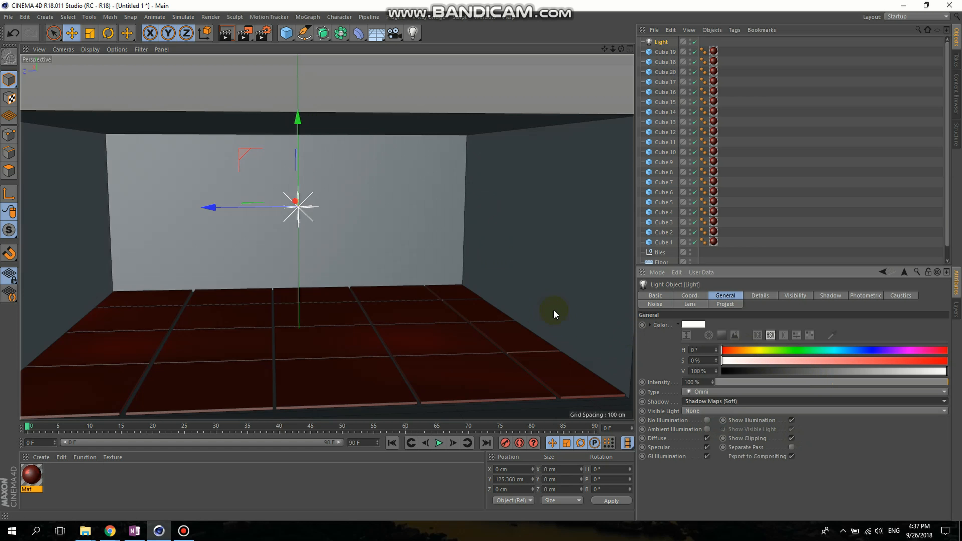
# Render the front view of the lit room to the Picture Viewer and examine the floor tiles up close.
pyautogui.scroll(-2, 491, 219)
pyautogui.moveTo(437, 248)
pyautogui.keyDown('alt'); pyautogui.mouseDown()
pyautogui.moveTo(427, 227)
pyautogui.moveTo(435, 243)
pyautogui.mouseUp(); pyautogui.keyUp('alt')
pyautogui.click(812, 194)
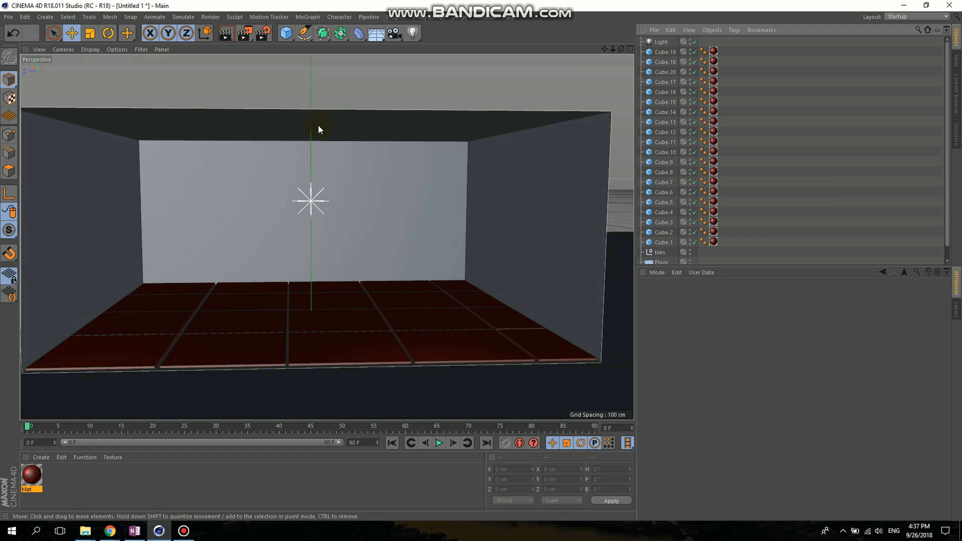
pyautogui.keyDown('alt'); pyautogui.moveTo(296, 130); pyautogui.dragTo(268, 100); pyautogui.keyUp('alt')
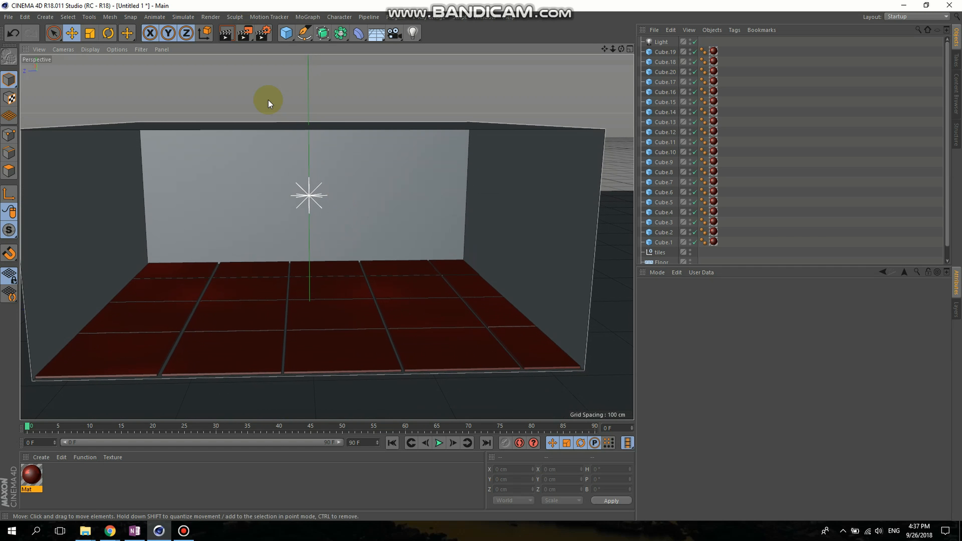
pyautogui.click(245, 34)
pyautogui.scroll(-3, 266, 274)
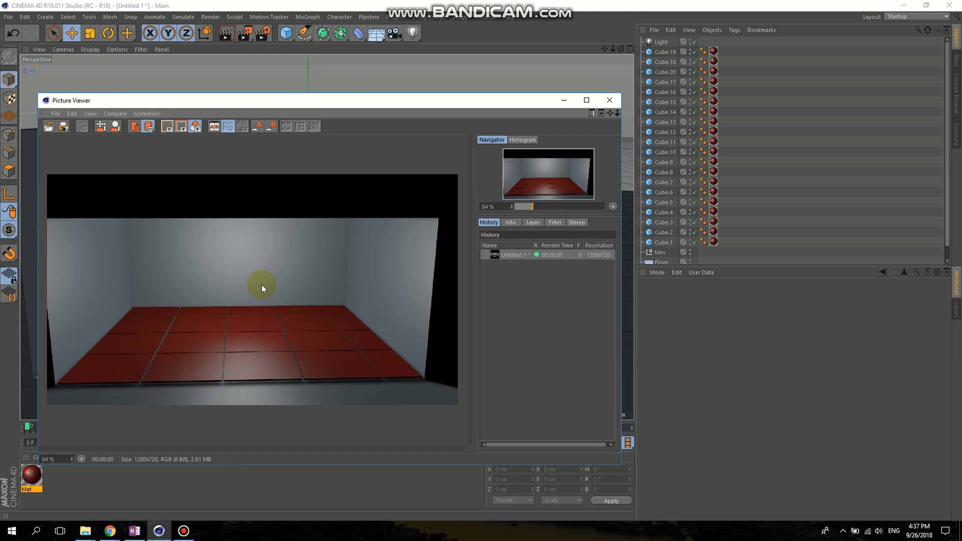
pyautogui.scroll(3, 226, 368)
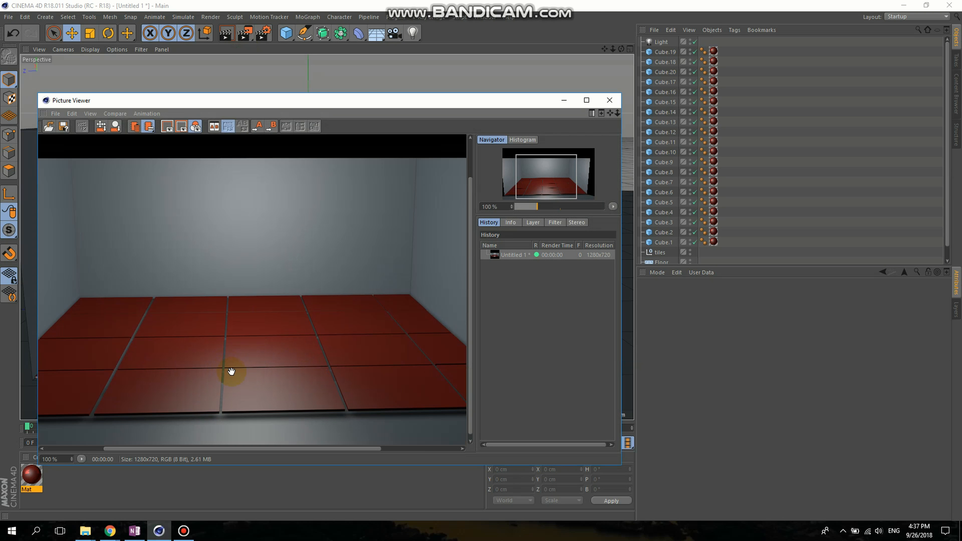
pyautogui.scroll(5, 275, 402)
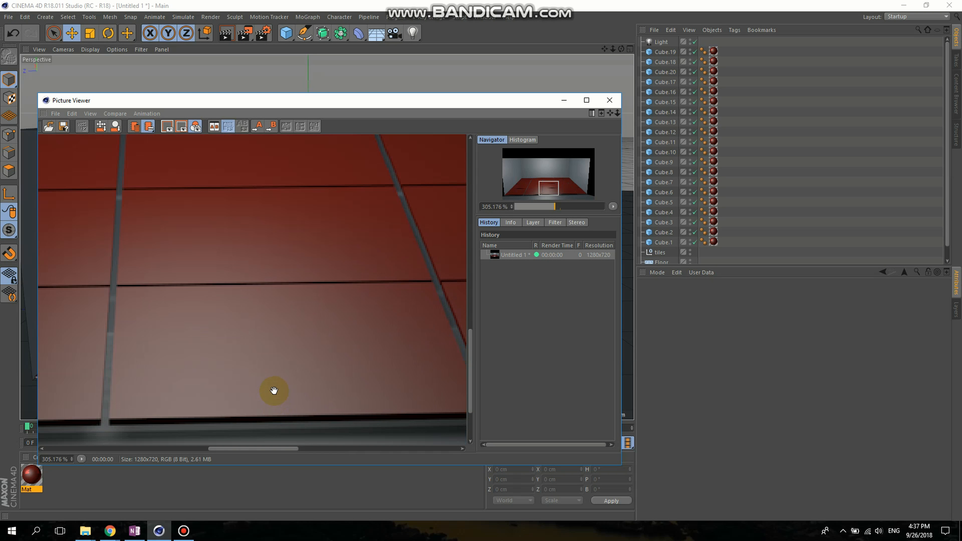
pyautogui.scroll(-6, 273, 374)
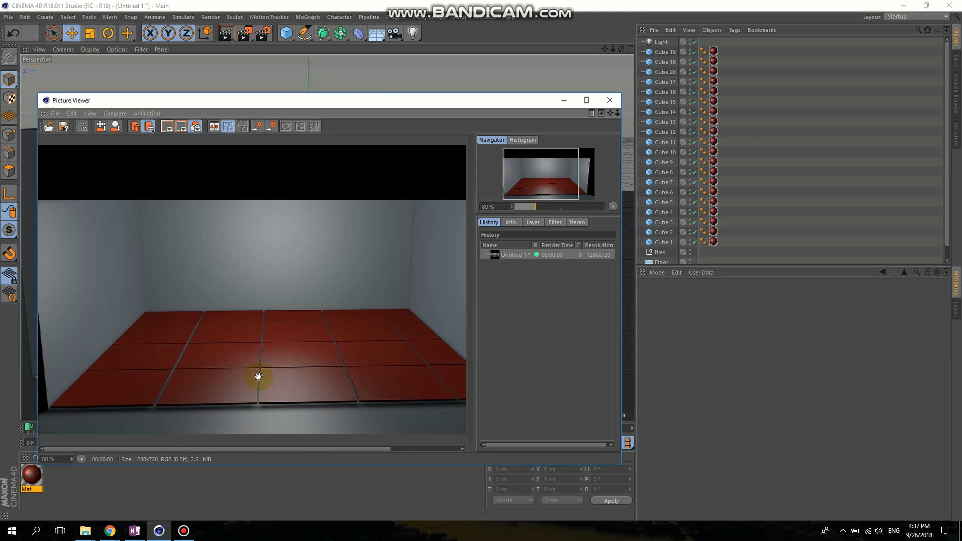
# Close the finished render and return to the scene in the Perspective view.
pyautogui.click(611, 100)
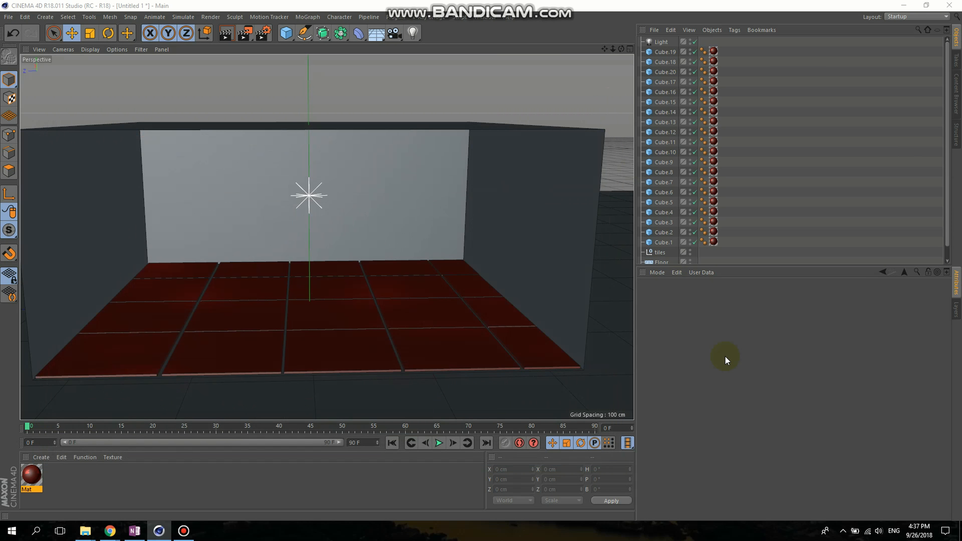
pyautogui.hotkey('alt', 'Tab')
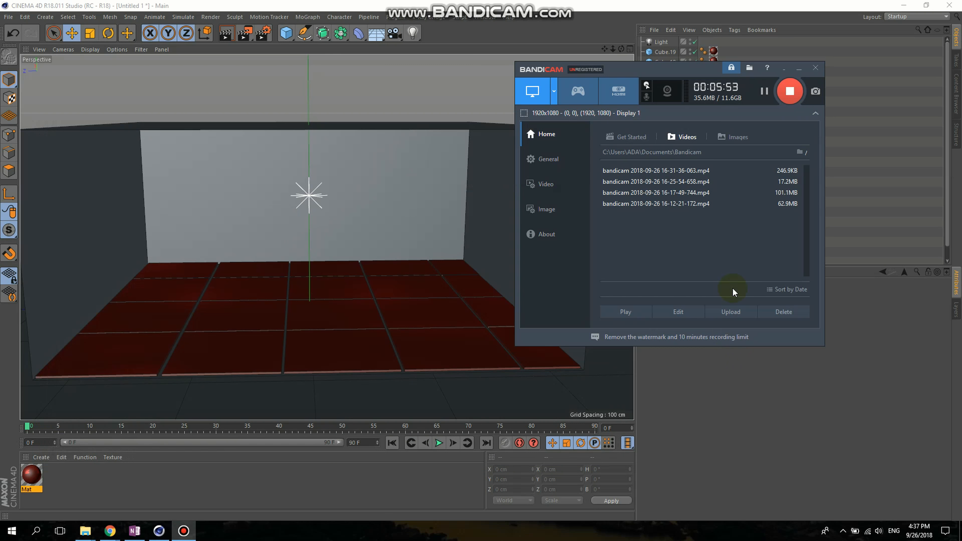
pyautogui.click(735, 431)
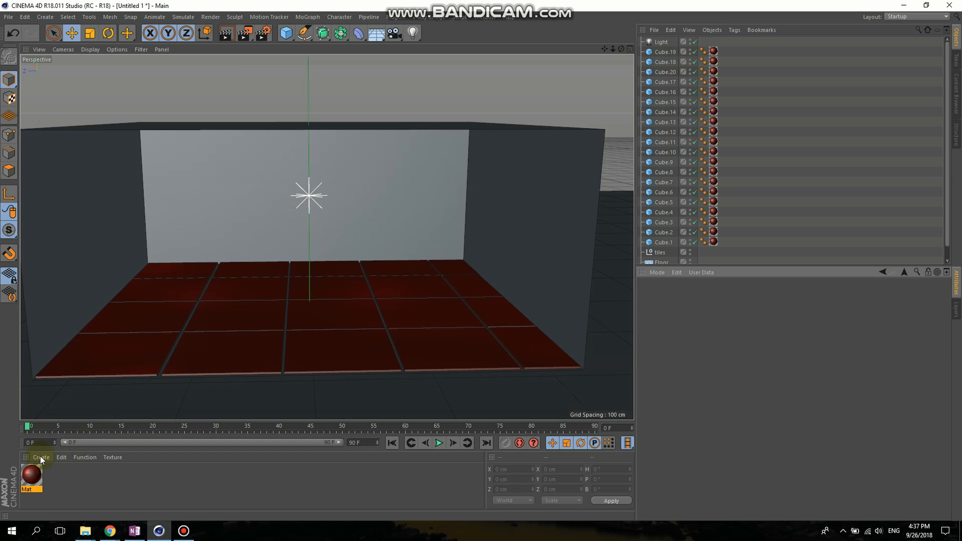
# Load the green terrazzo image 0b18ecba4eaadffbf79a6b75ed643b02 as the tile material's color texture, copying it to the project location.
pyautogui.doubleClick(31, 474)
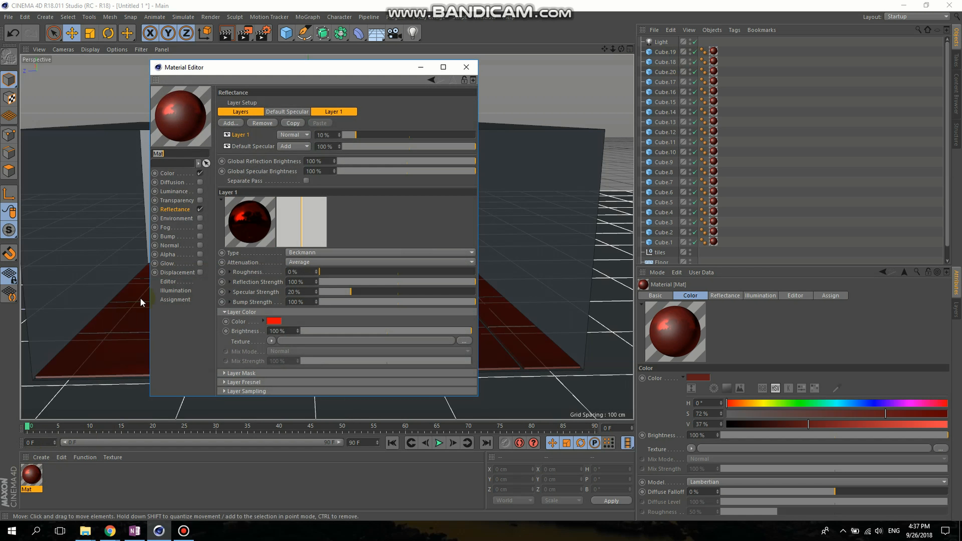
pyautogui.click(169, 174)
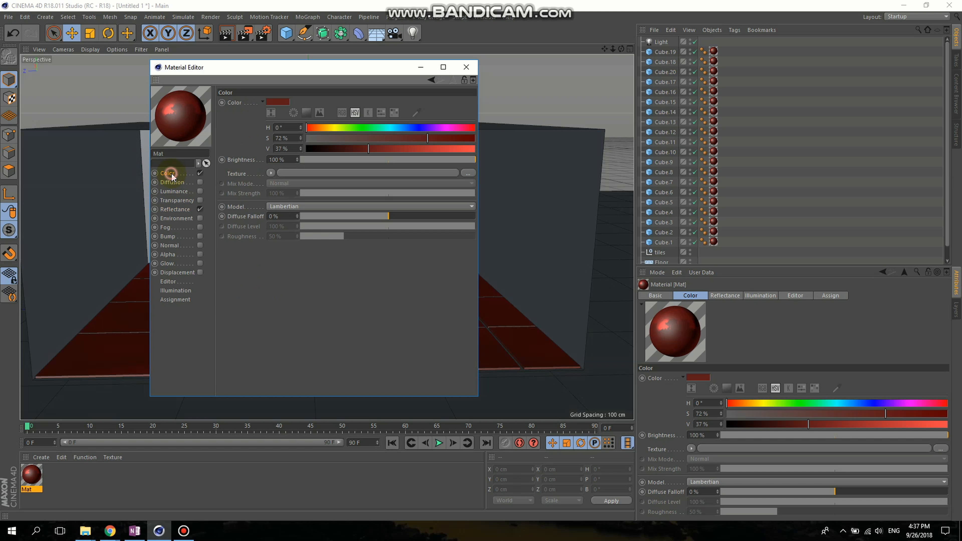
pyautogui.click(272, 174)
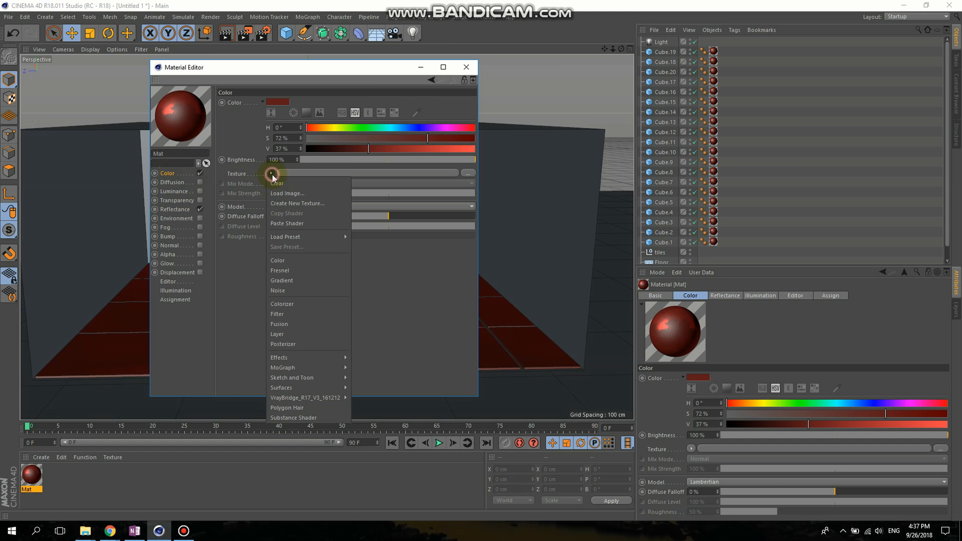
pyautogui.click(286, 196)
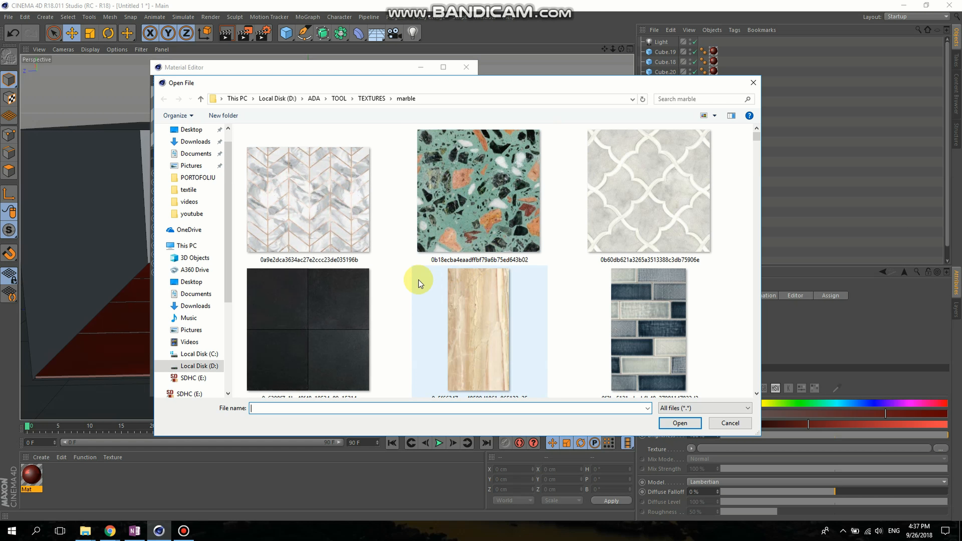
pyautogui.click(469, 221)
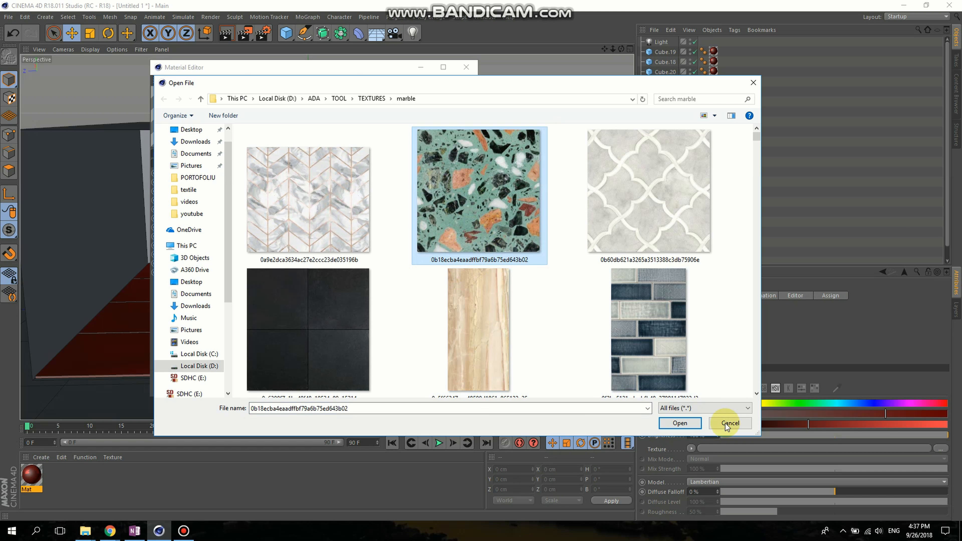
pyautogui.click(679, 423)
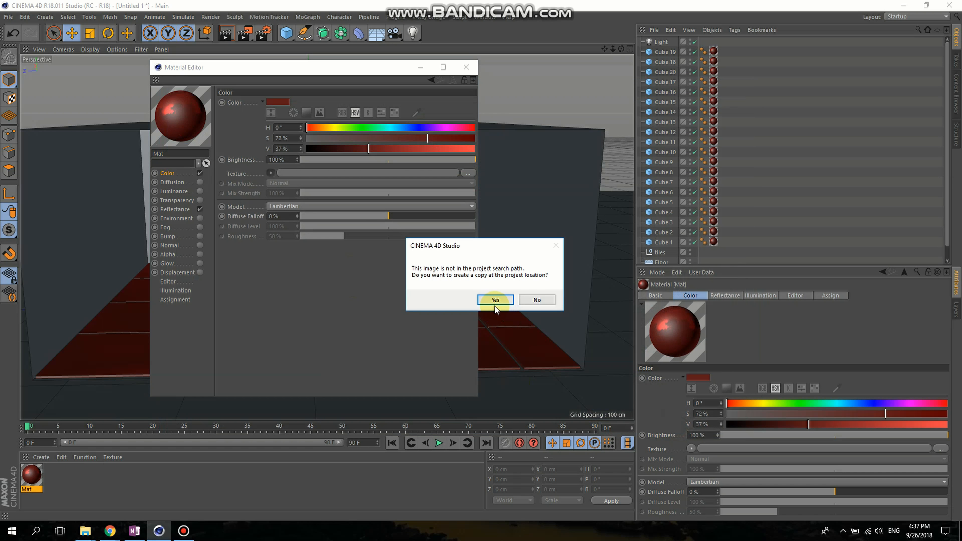
pyautogui.click(495, 301)
# Copy the color texture's shader into the material's enabled Bump channel and set the bump strength to about 35%.
pyautogui.click(270, 173)
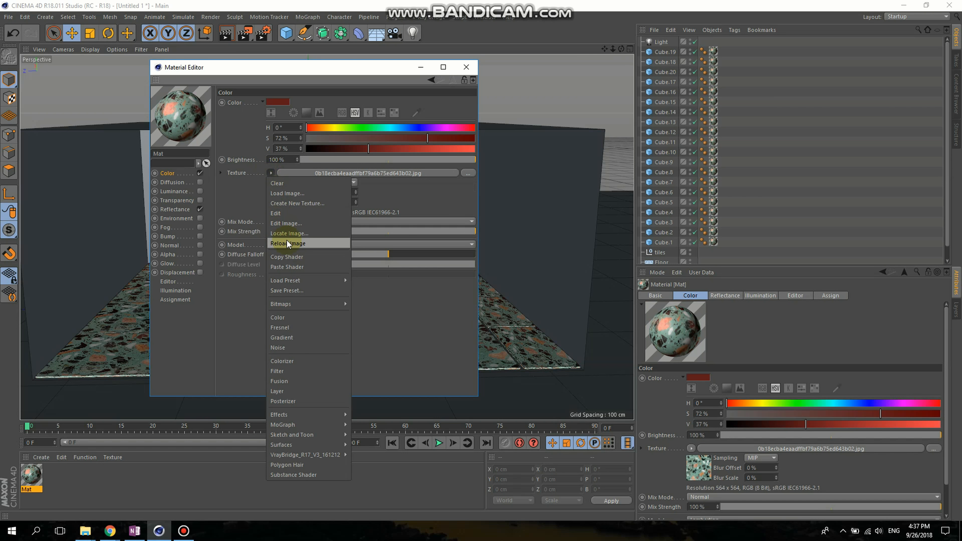
pyautogui.click(297, 257)
pyautogui.click(177, 237)
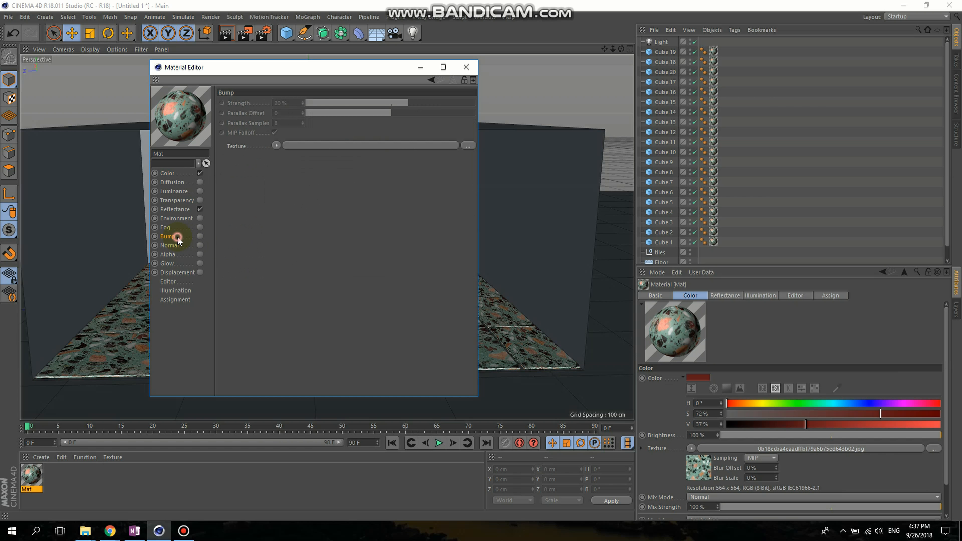
pyautogui.click(200, 236)
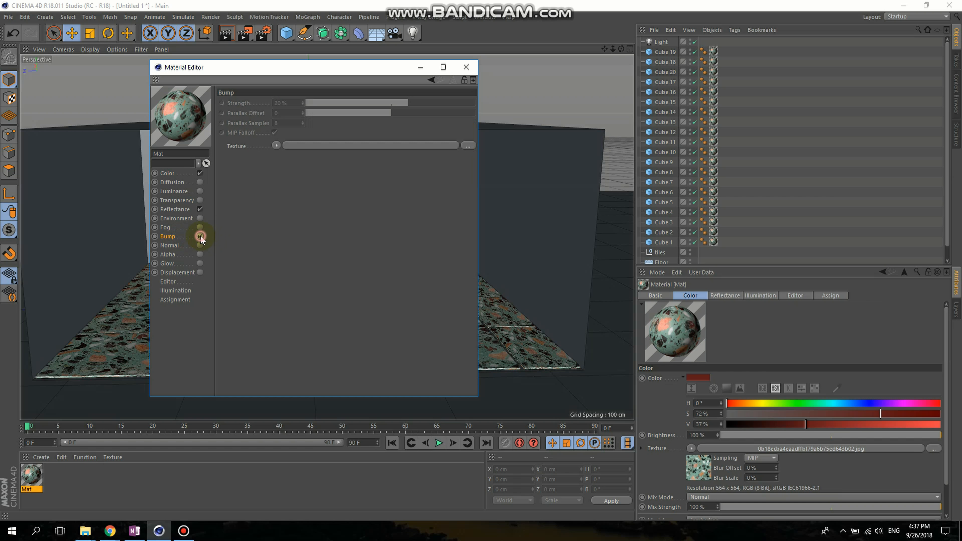
pyautogui.click(276, 147)
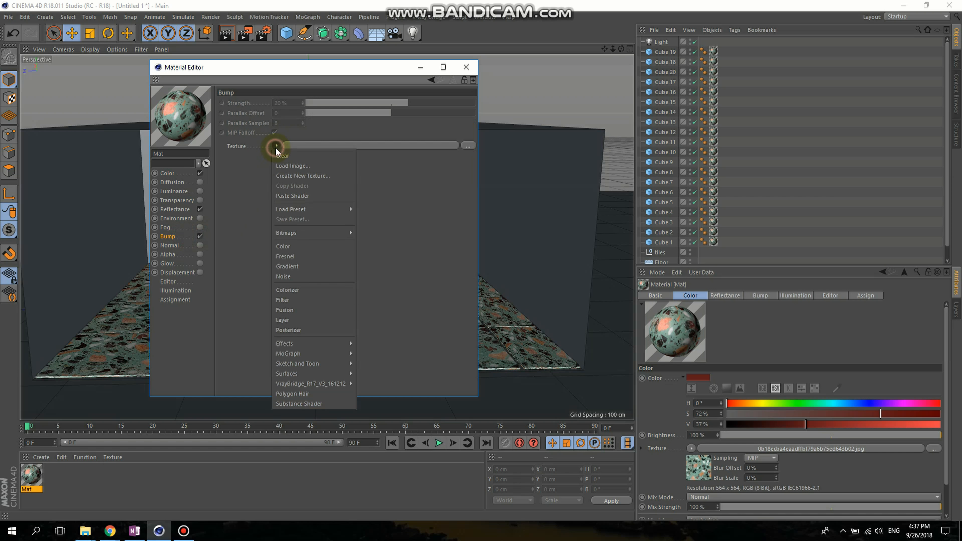
pyautogui.click(294, 197)
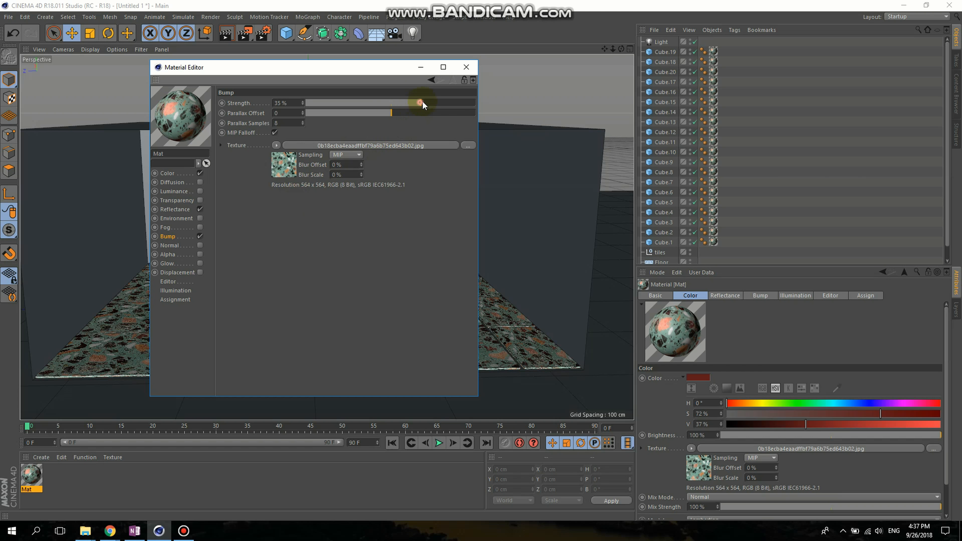
# Change the reflectance Layer 1 color to white with 0% saturation and close the material editor.
pyautogui.click(169, 210)
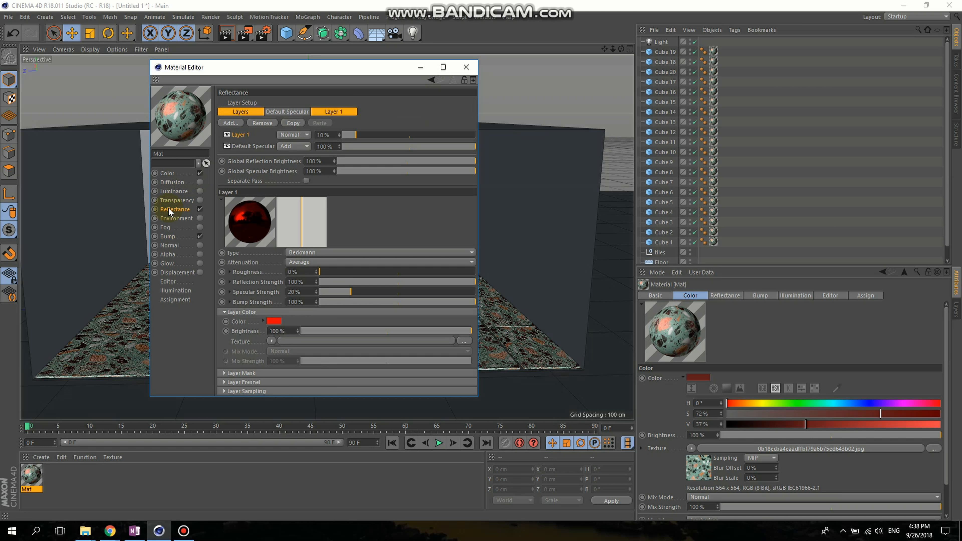
pyautogui.click(273, 322)
pyautogui.moveTo(265, 330); pyautogui.dragTo(229, 333)
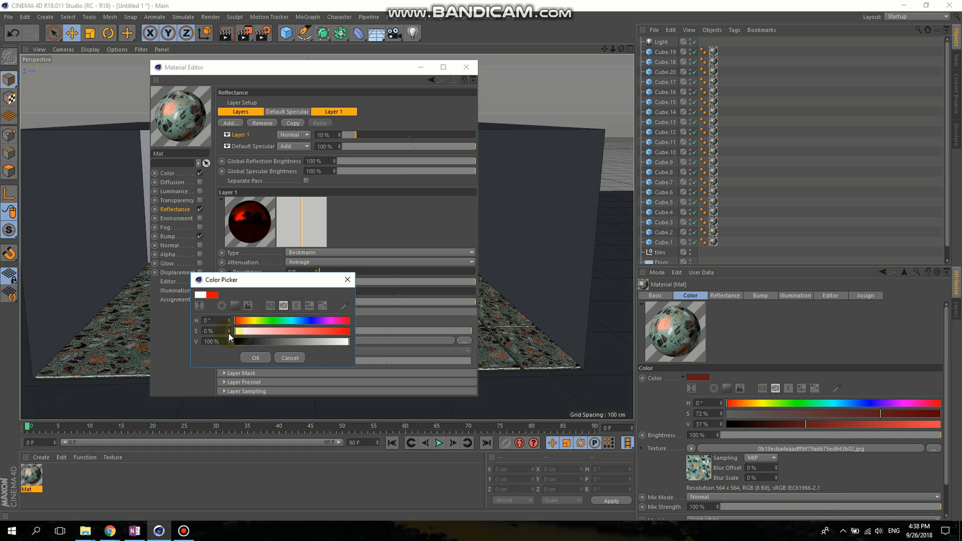
pyautogui.click(256, 358)
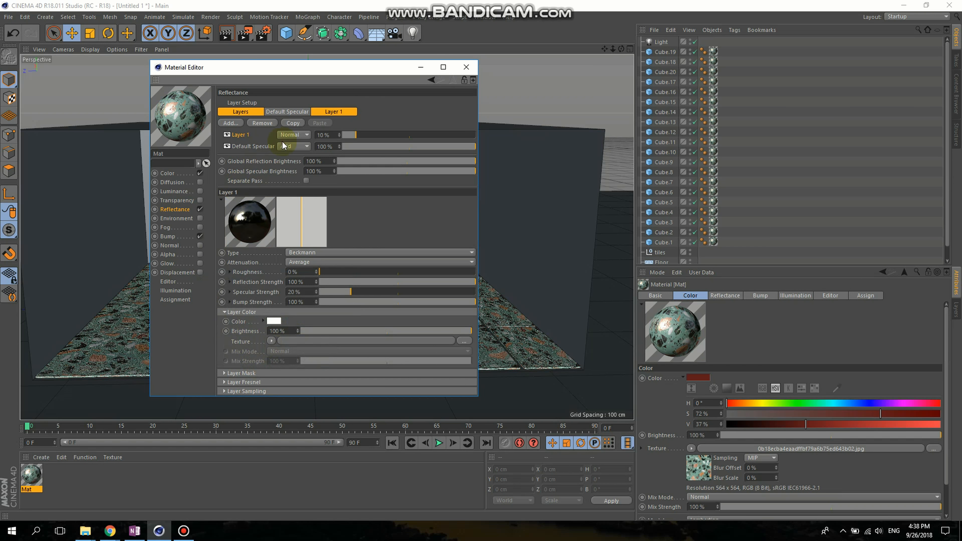
pyautogui.click(466, 68)
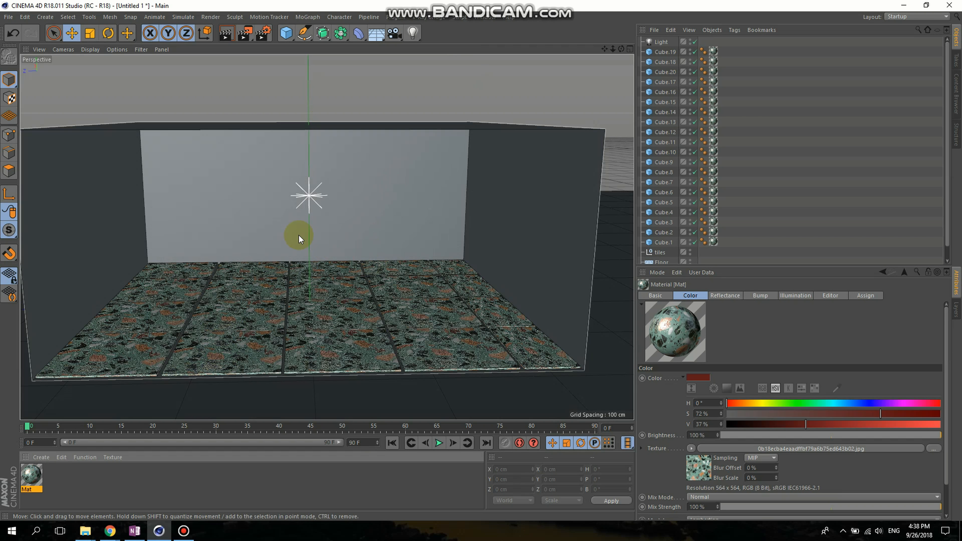
# Move the light along Z to about 184.4 cm and place a copy of it at about -212.7 cm in Z.
pyautogui.keyDown('alt'); pyautogui.moveTo(284, 230); pyautogui.dragTo(278, 226); pyautogui.keyUp('alt')
pyautogui.keyDown('alt'); pyautogui.moveTo(353, 252); pyautogui.dragTo(370, 258); pyautogui.keyUp('alt')
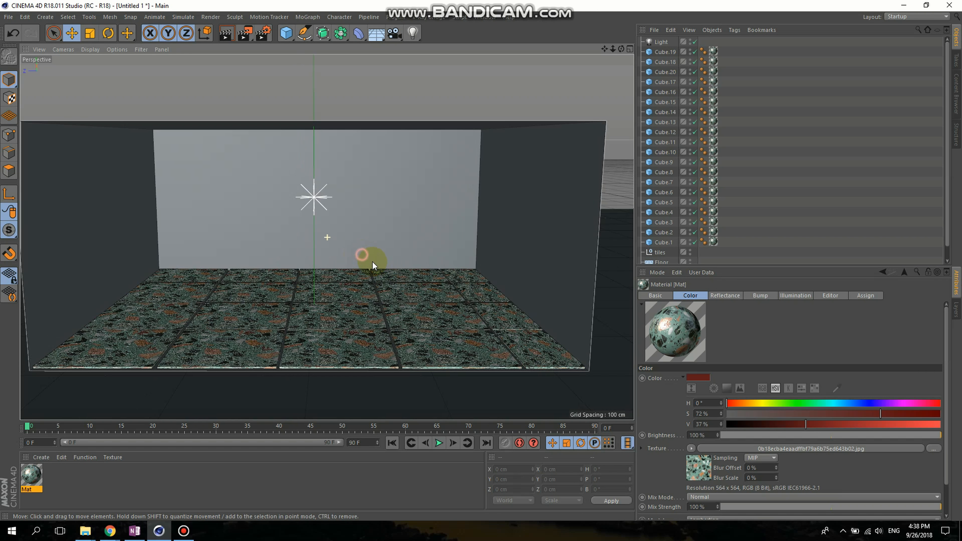
pyautogui.click(654, 43)
pyautogui.moveTo(227, 199); pyautogui.dragTo(59, 202)
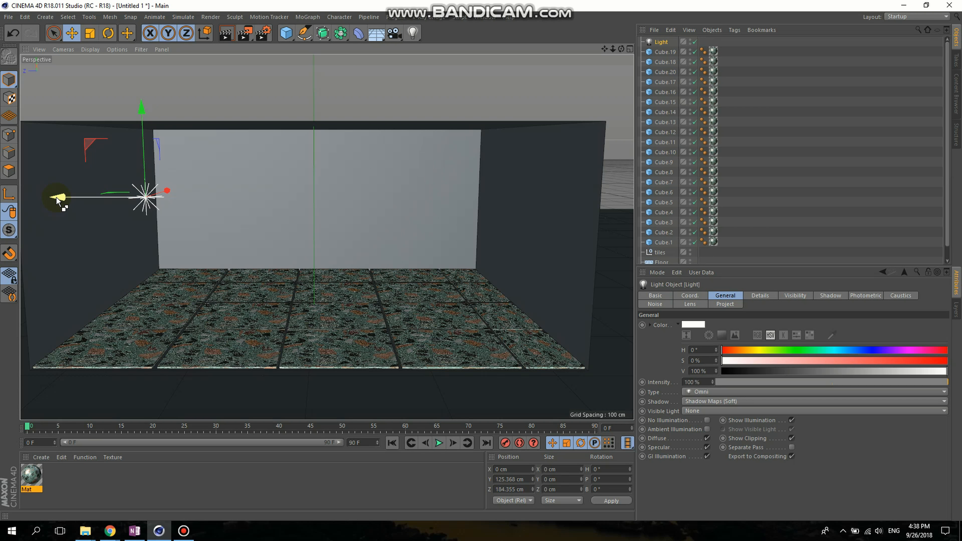
pyautogui.keyDown('ctrl'); pyautogui.moveTo(59, 199); pyautogui.dragTo(422, 201); pyautogui.keyUp('ctrl')
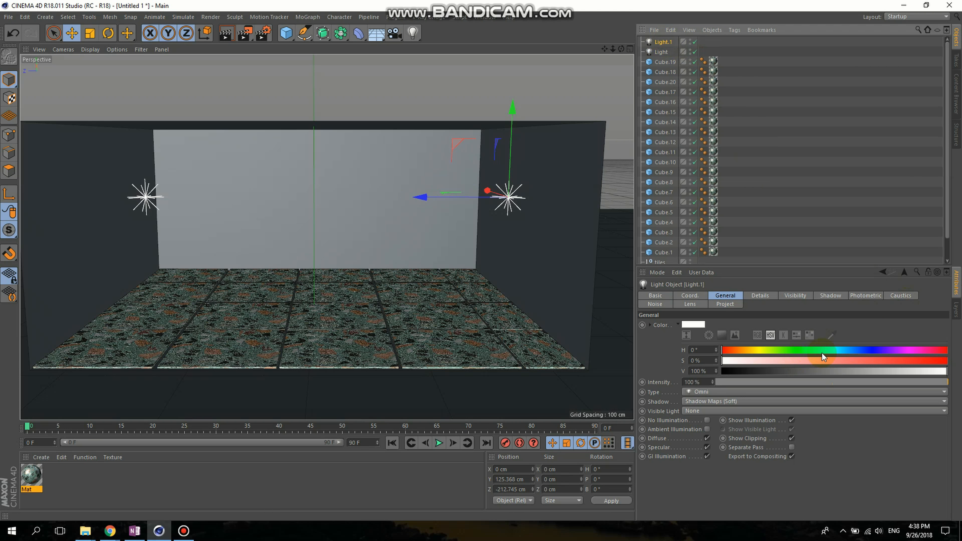
# Color the copied light cyan with hue 184° and saturation 54%, and the original light orange with hue 36° and saturation 58%.
pyautogui.moveTo(829, 351); pyautogui.dragTo(837, 352)
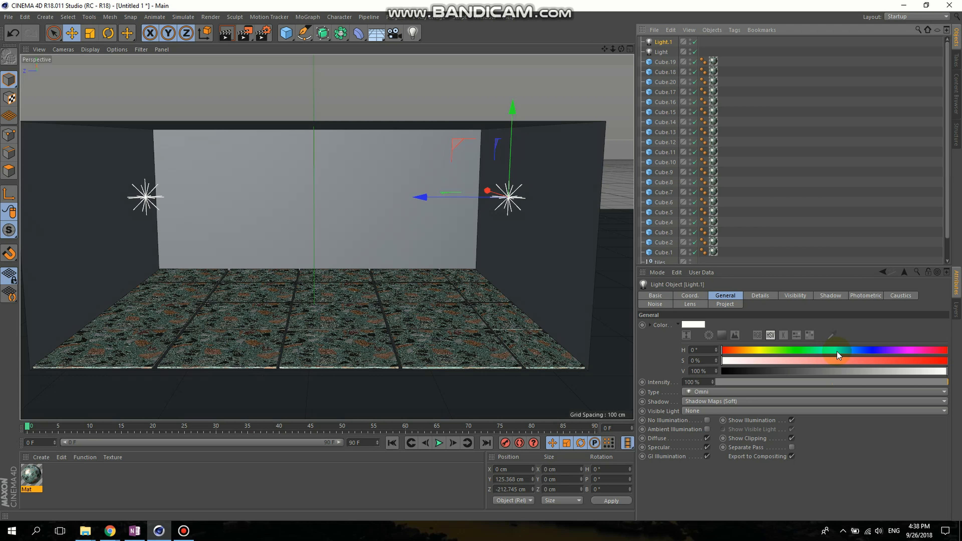
pyautogui.click(850, 360)
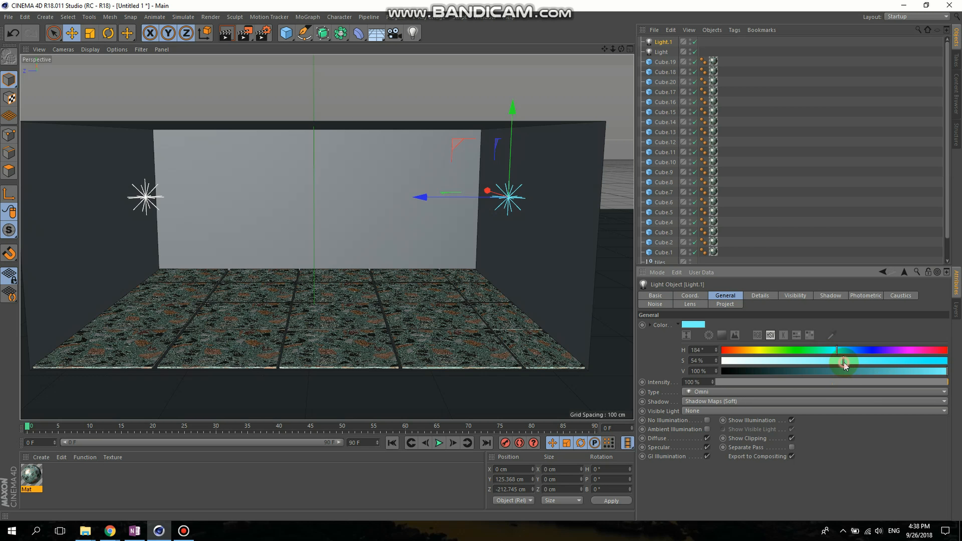
pyautogui.click(661, 53)
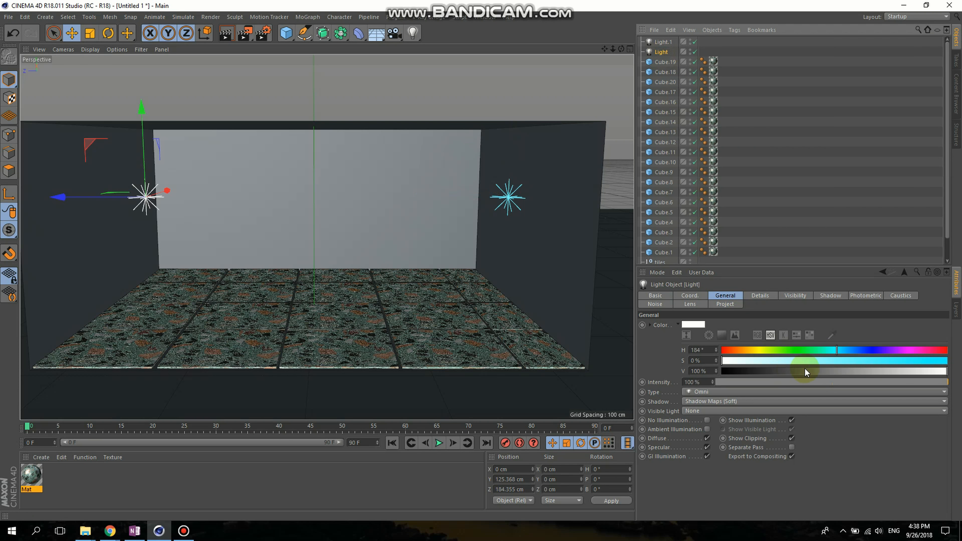
pyautogui.click(745, 350)
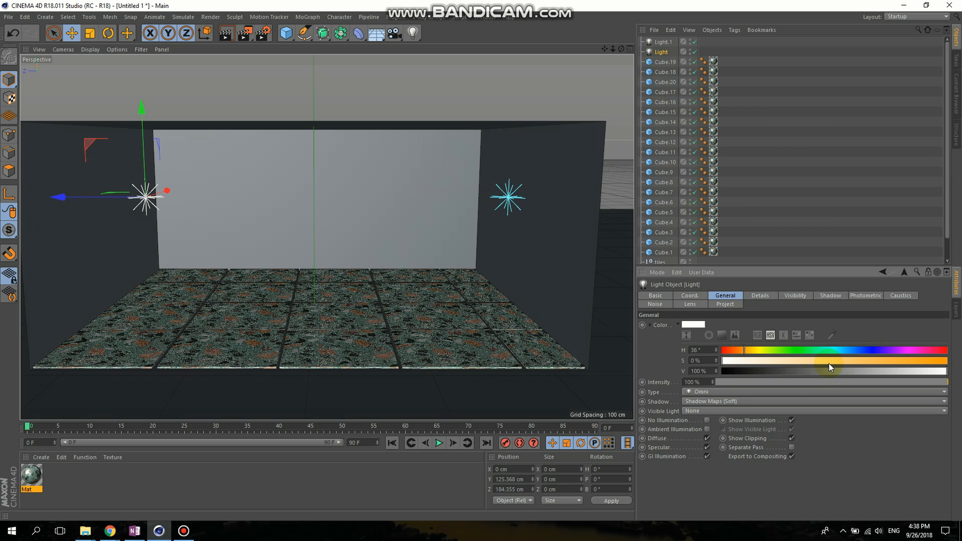
pyautogui.click(852, 360)
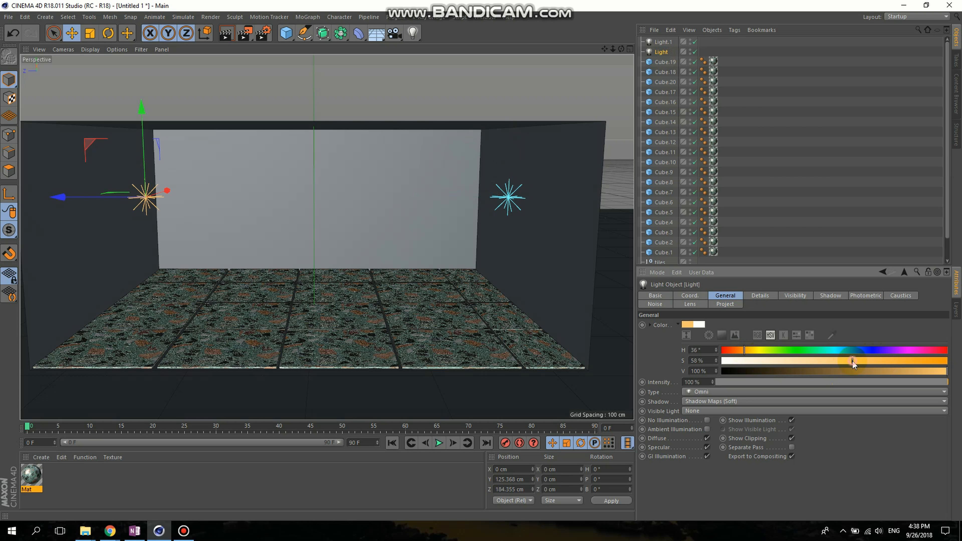
pyautogui.click(844, 175)
# Render the two-light room to the Picture Viewer, examine the terrazzo floor enlarged, and minimize the viewer.
pyautogui.click(247, 33)
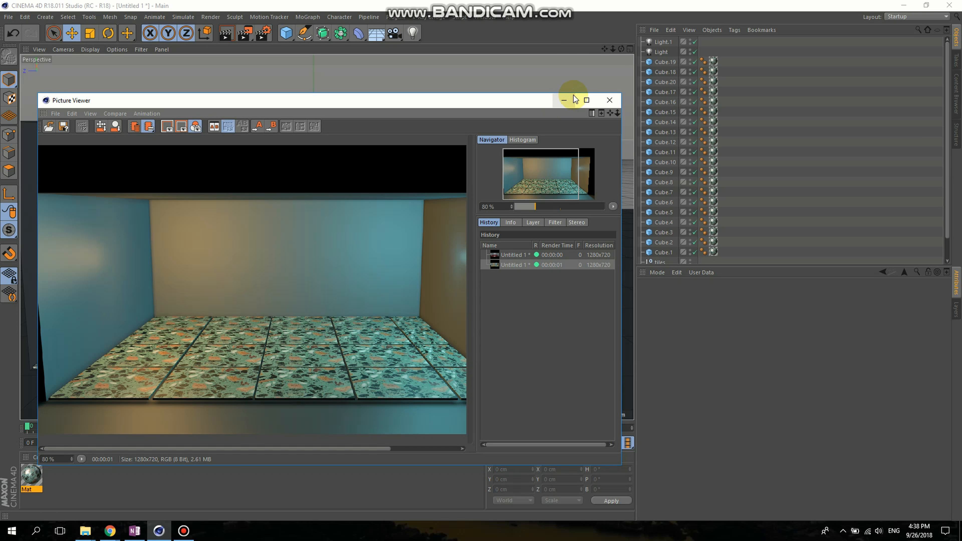
pyautogui.click(587, 100)
pyautogui.scroll(5, 533, 240)
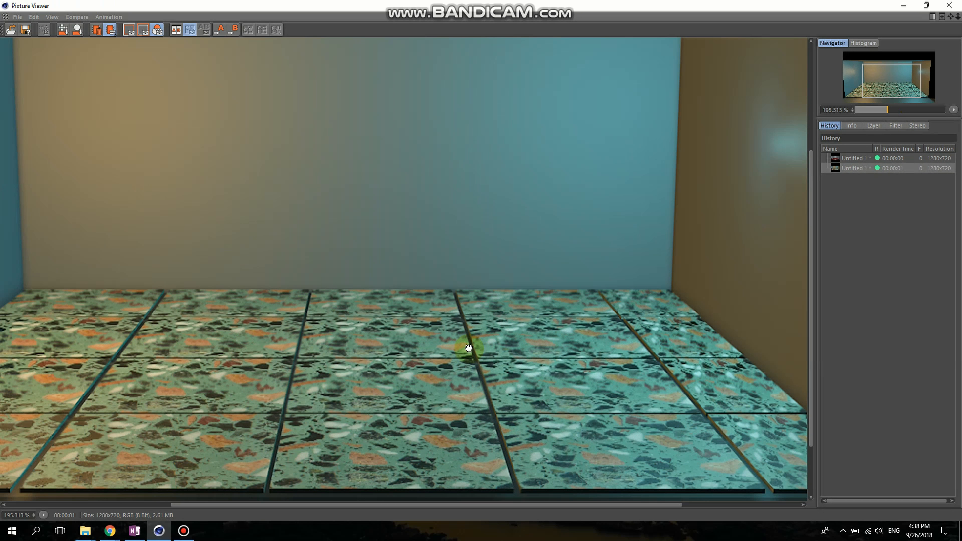
pyautogui.scroll(-2, 468, 348)
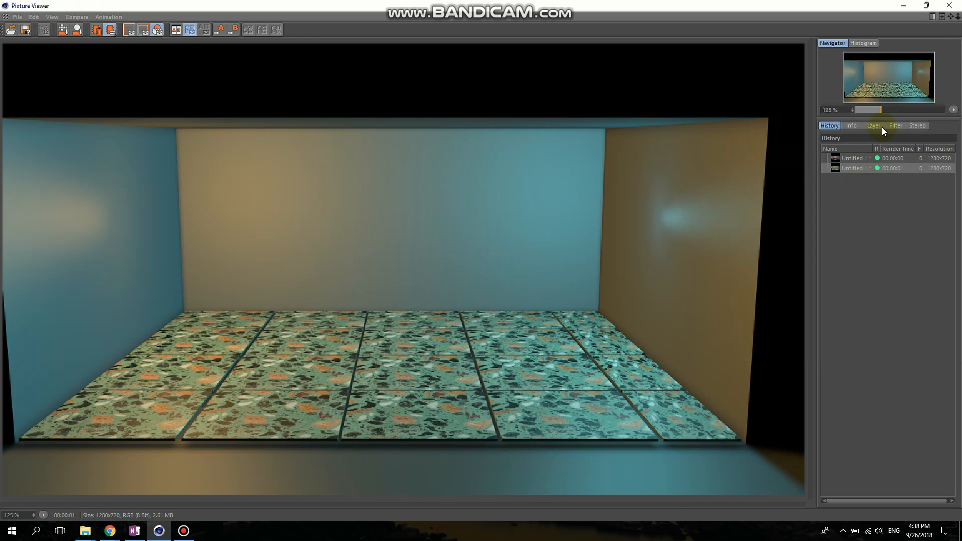
pyautogui.click(904, 5)
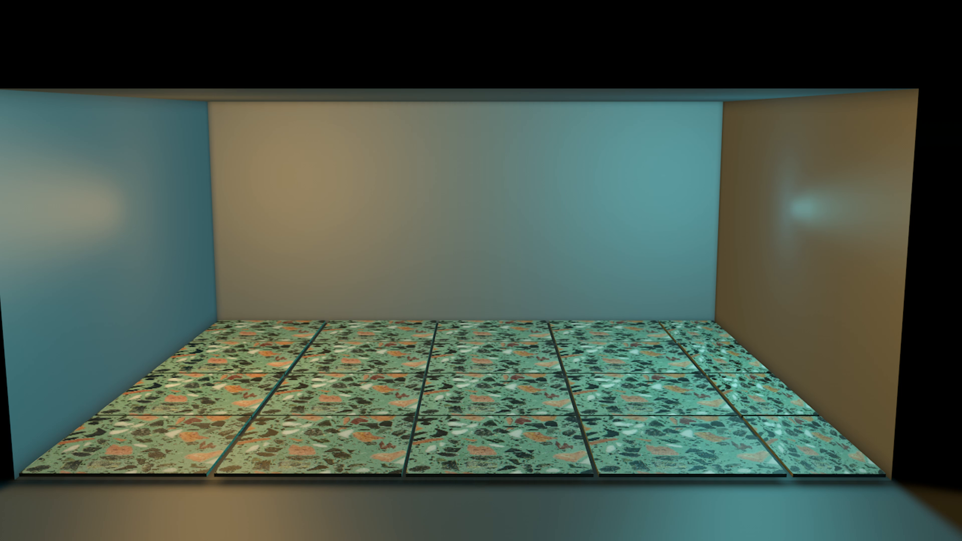